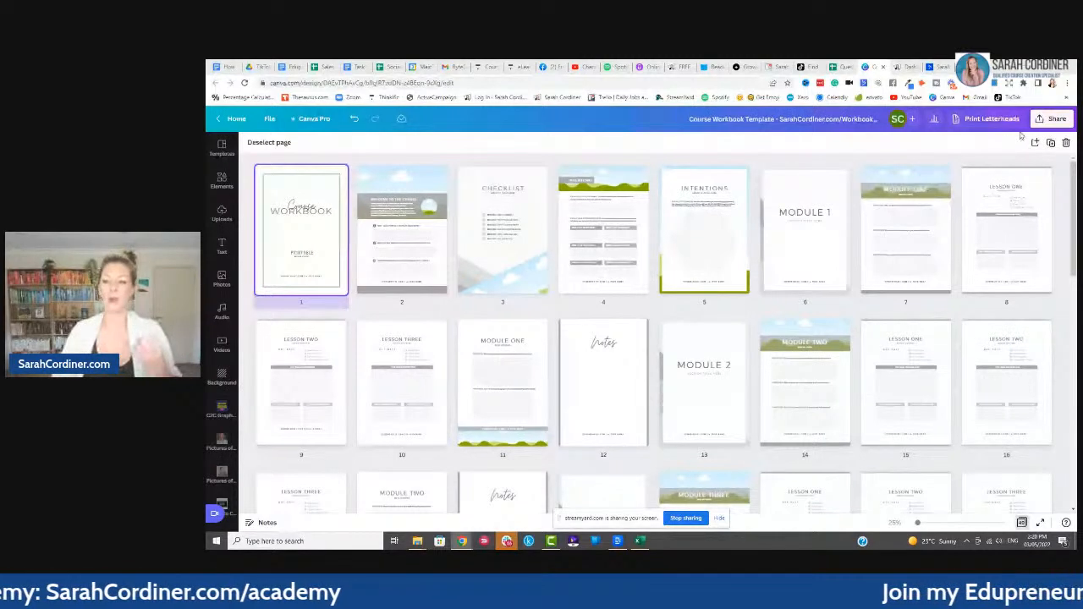
- Open the Share options for the Course Workbook Template design in Canva
click(1039, 121)
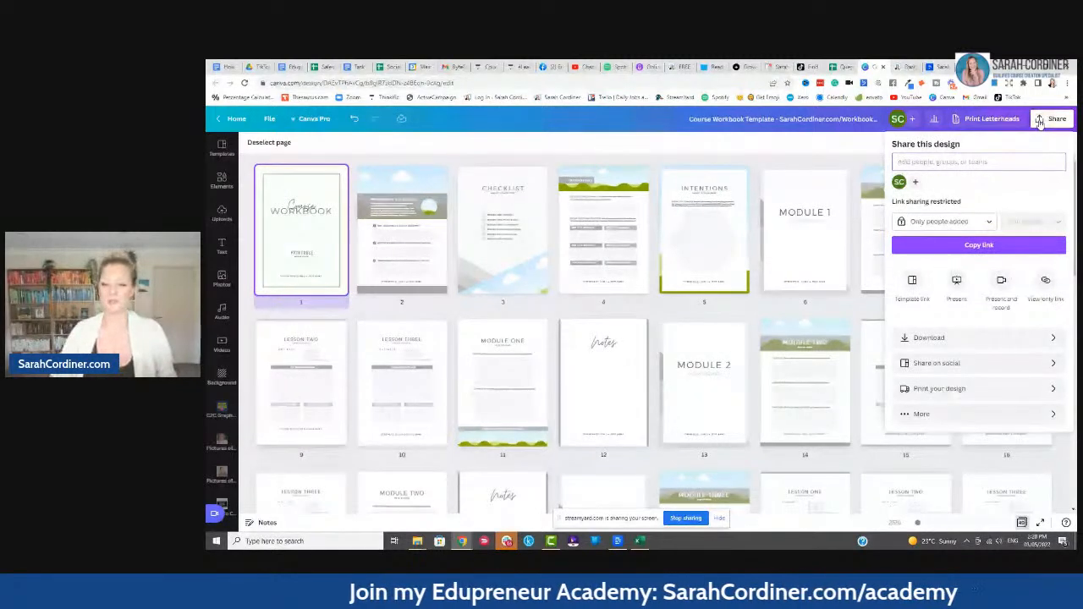
- Copy the workbook design's template link via More > Template link, then close the Share panel
click(917, 414)
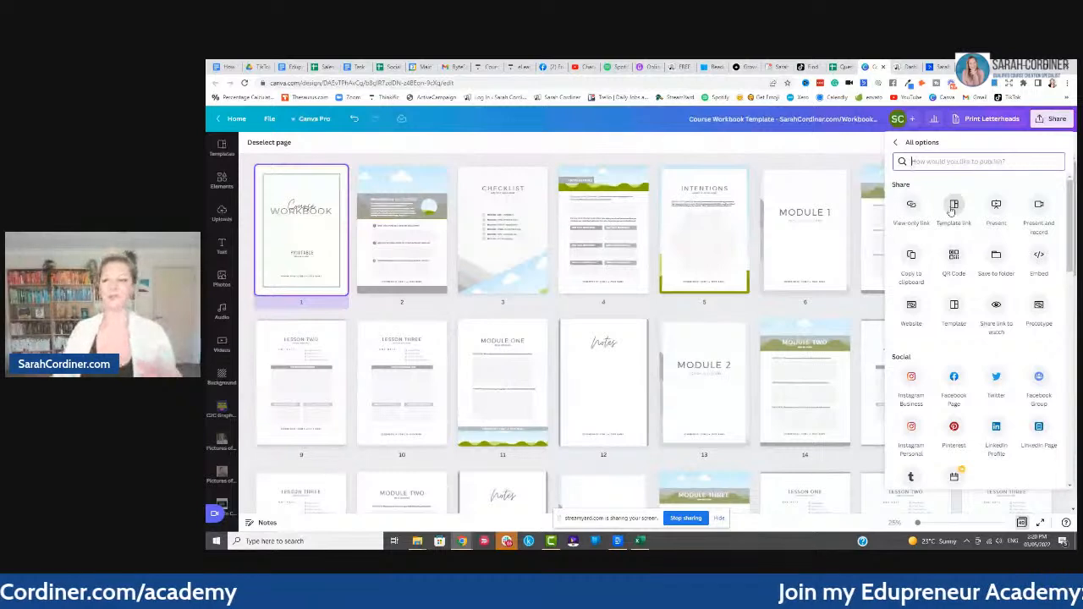
click(953, 205)
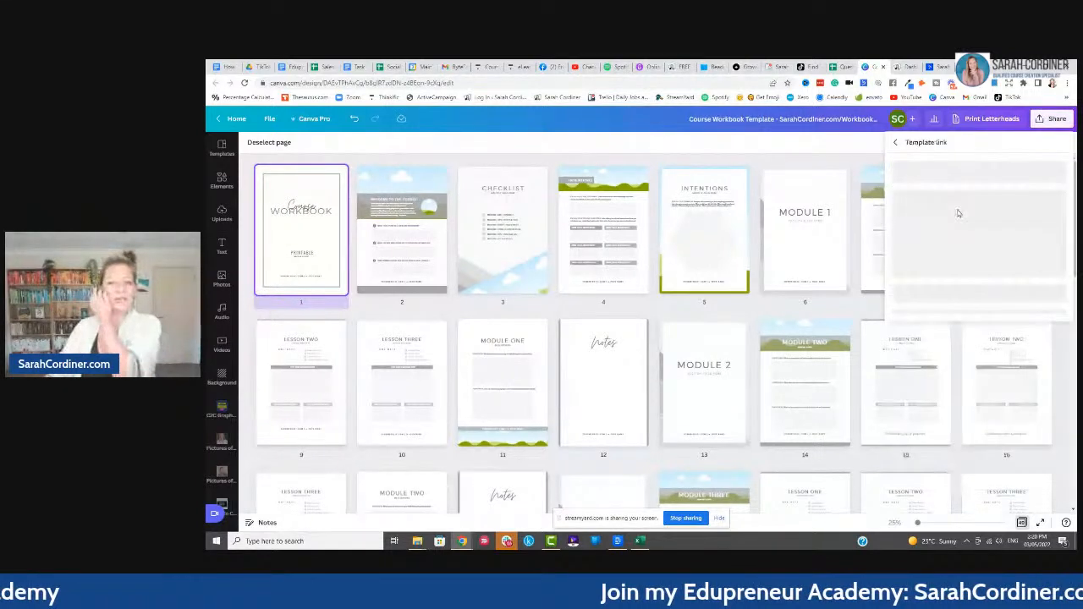
click(1050, 222)
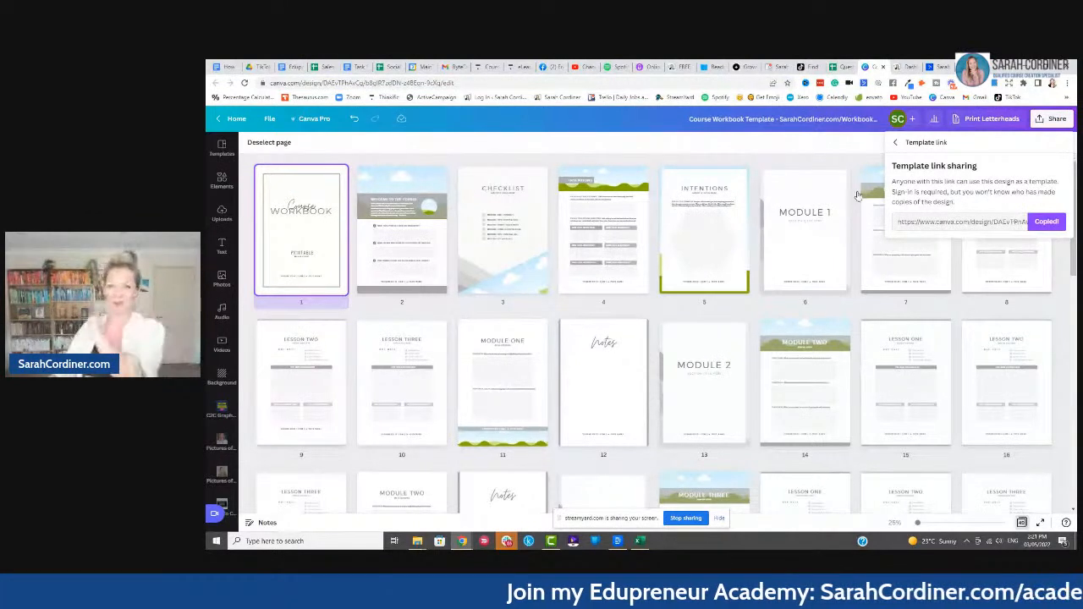
click(826, 173)
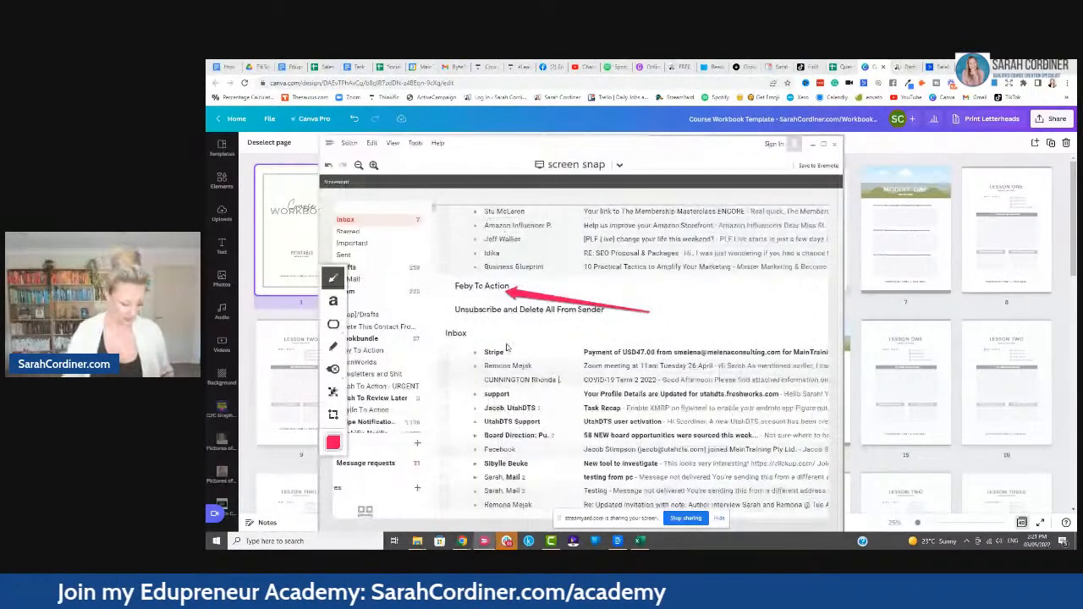
- Capture a new Screen Snap of the workbook page thumbnails
click(813, 144)
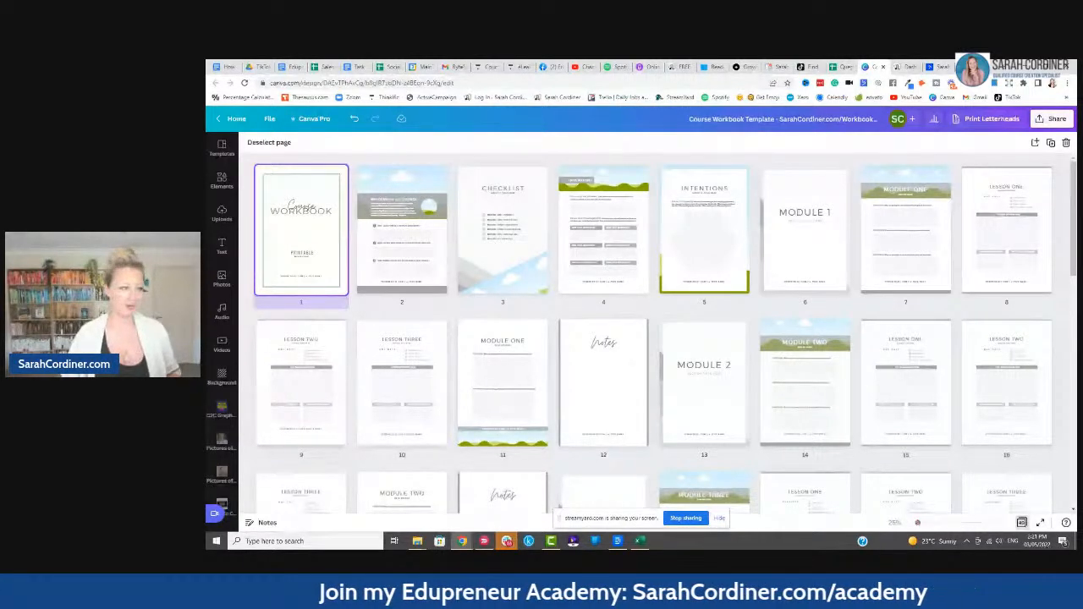
drag(207, 146, 552, 145)
click(575, 164)
drag(254, 158, 645, 282)
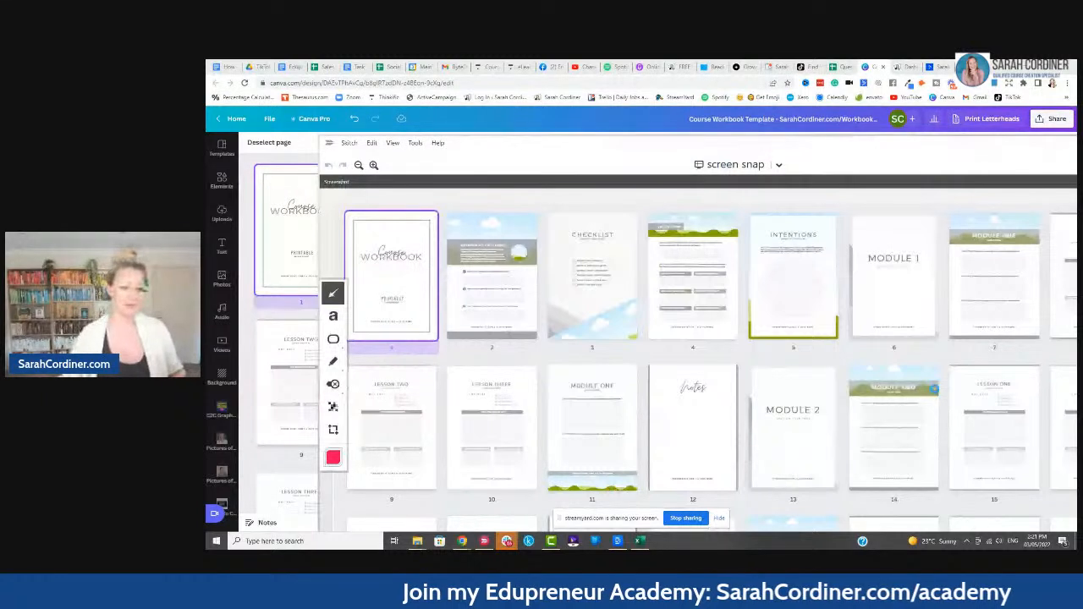
- Save the snap as 'workbook snap' and switch to the ActiveCampaign Forms list
key(ctrl+s)
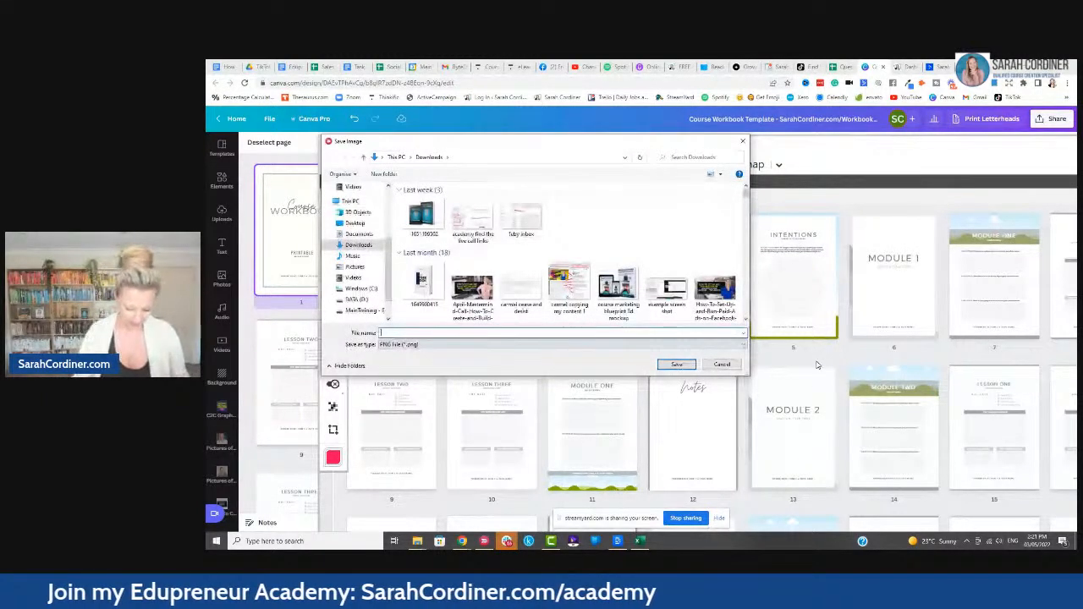
text(wo)
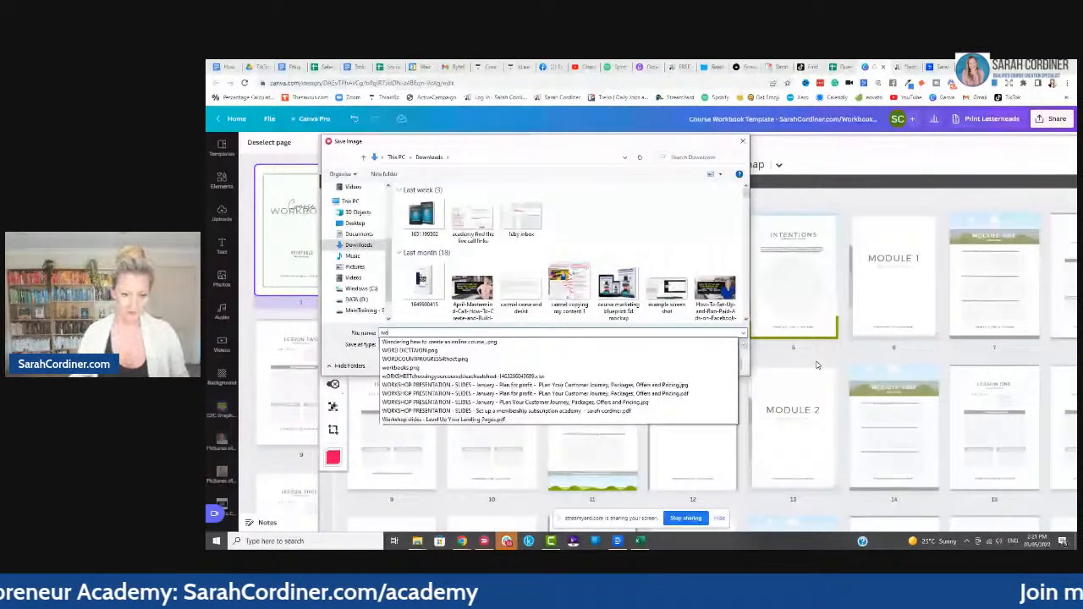
text(rkbook snap)
key(Return)
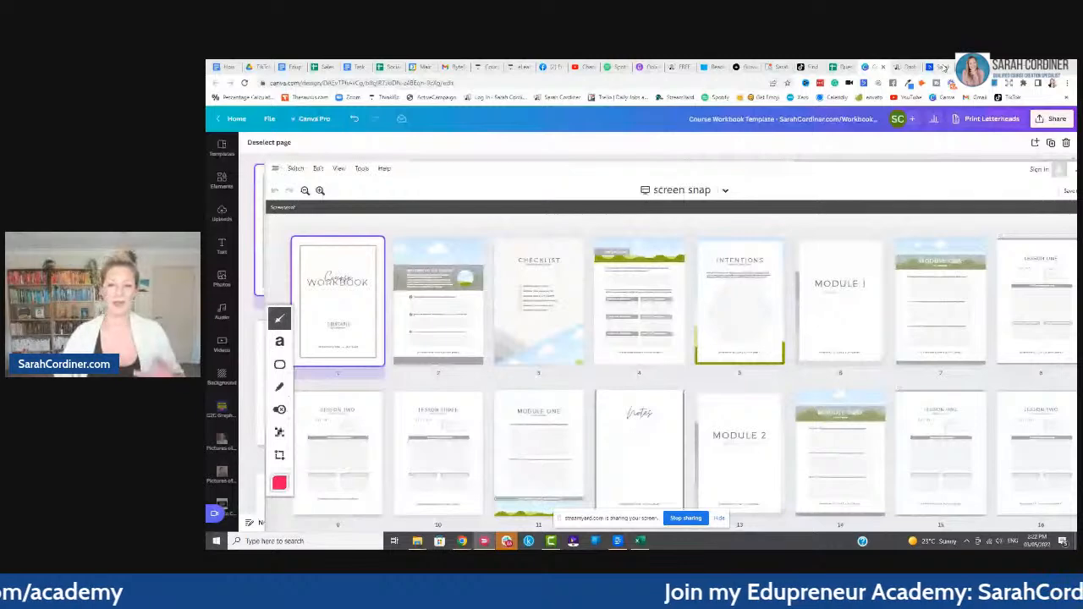
click(943, 67)
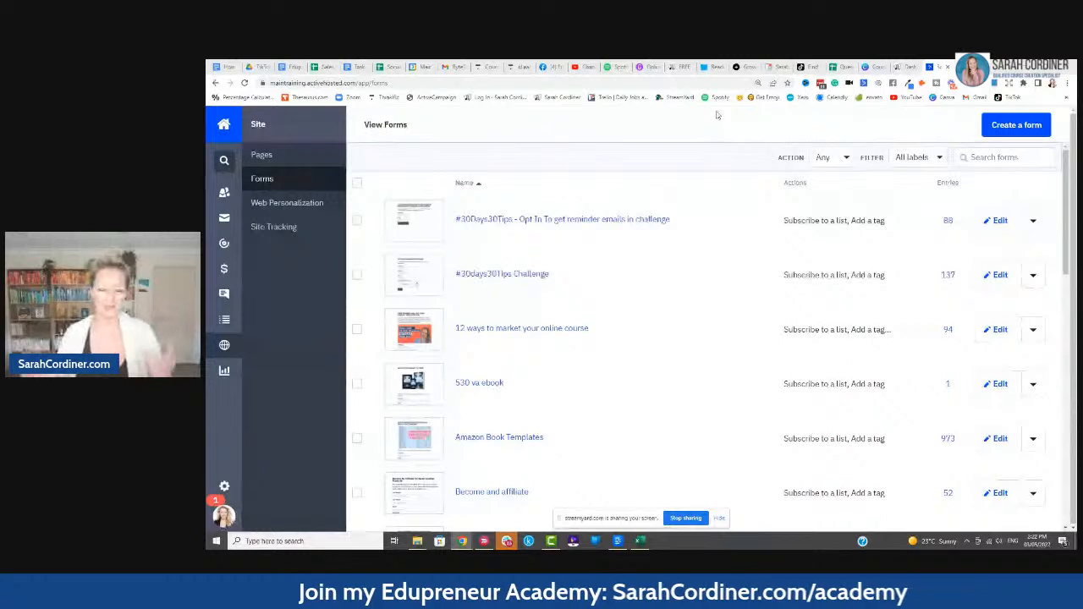
- Start a form named 'opt in form for free course workbook template' subscribing to the main list
click(1004, 126)
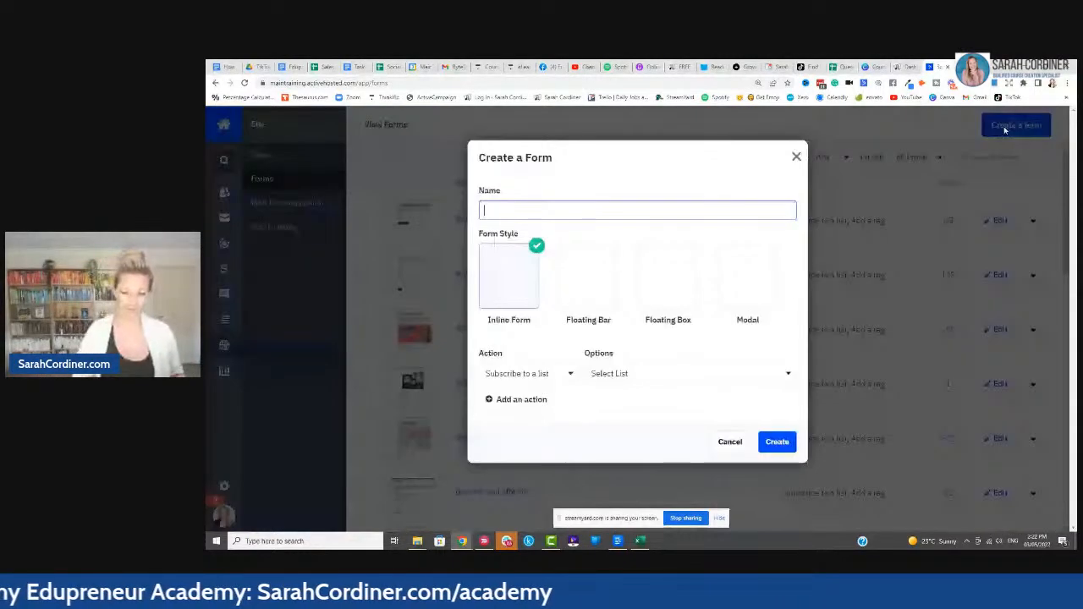
key(ctrl+plus)
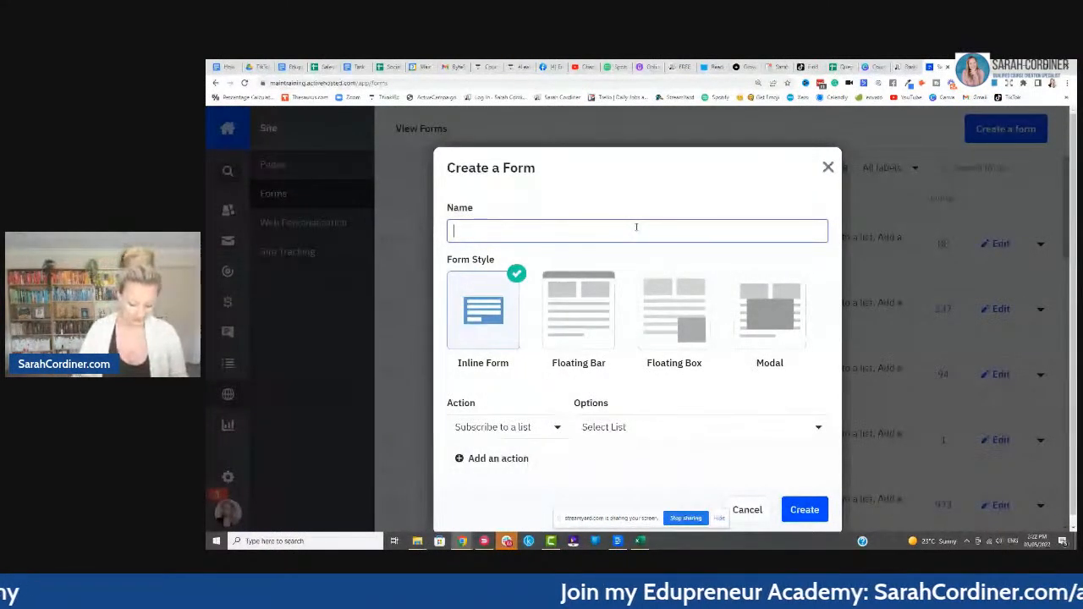
text(opt in form for free course workbook template)
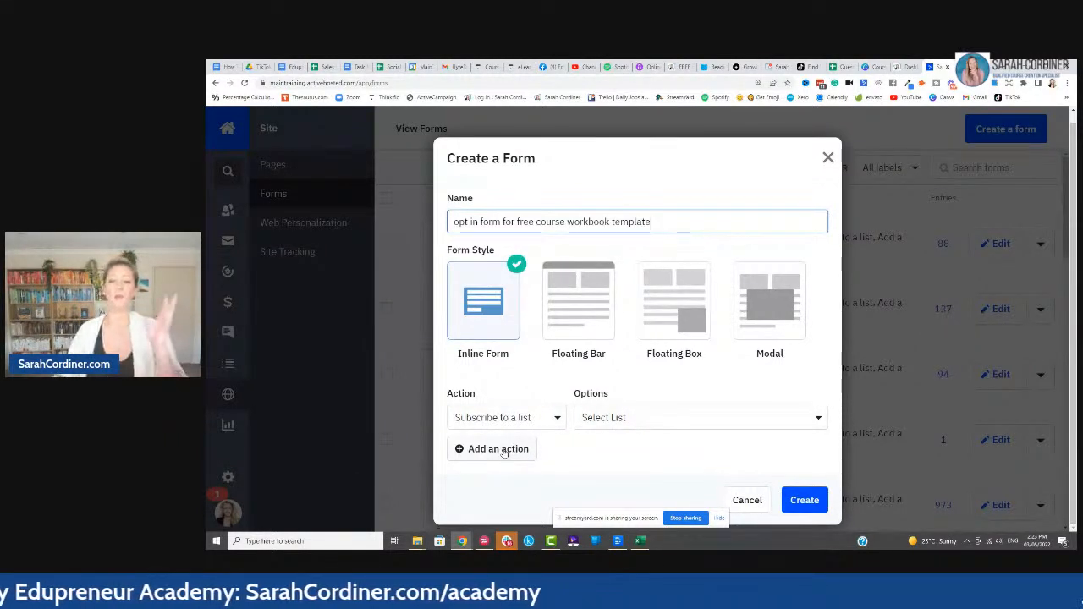
click(631, 420)
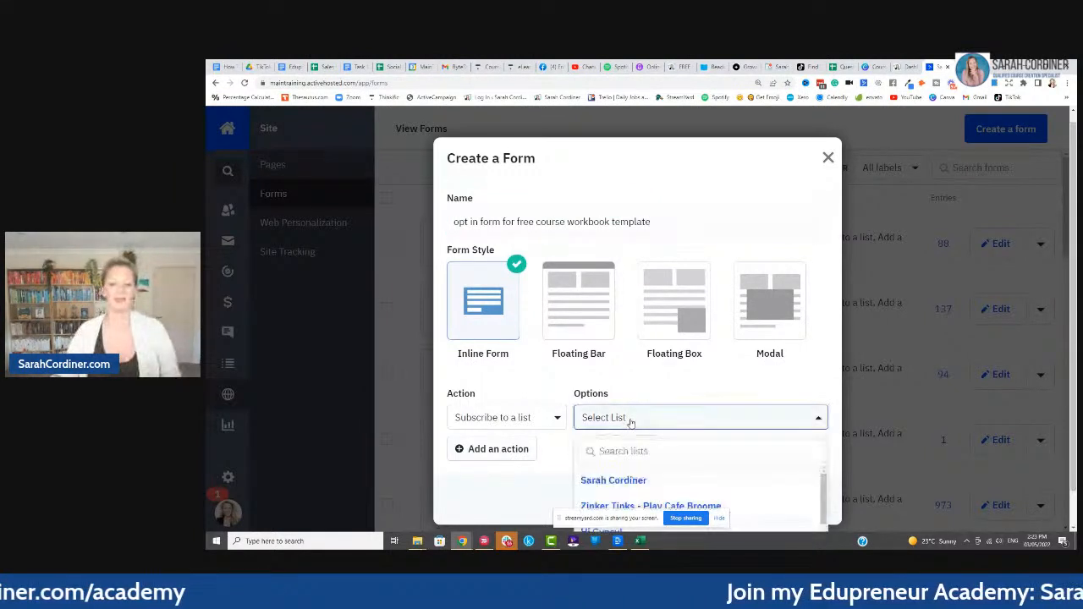
click(627, 478)
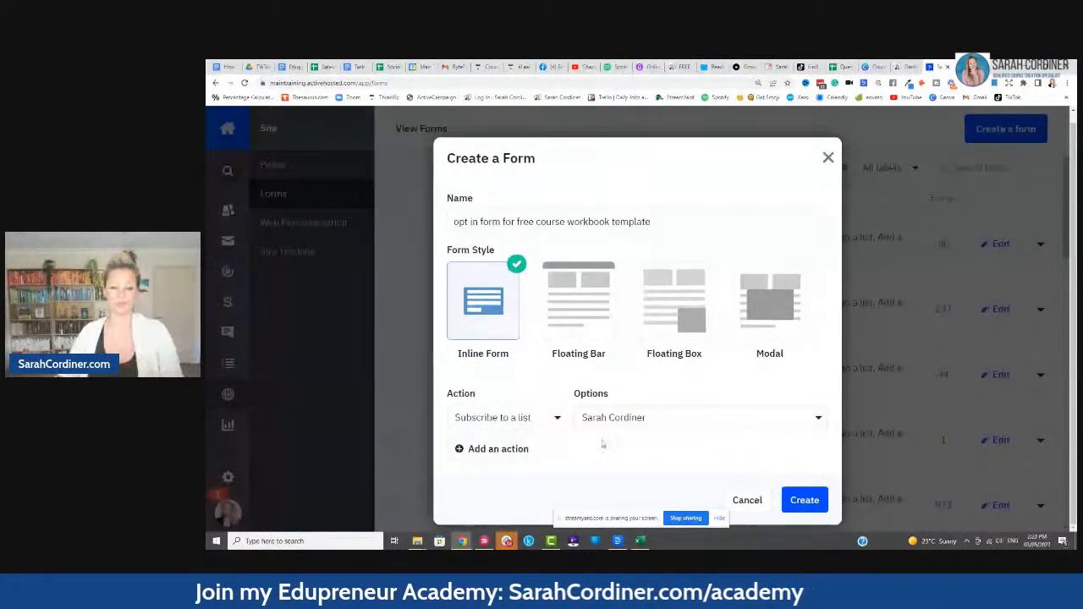
- Add a tag action '[Downloaded the course workbook template]' and create the form
click(514, 449)
click(545, 443)
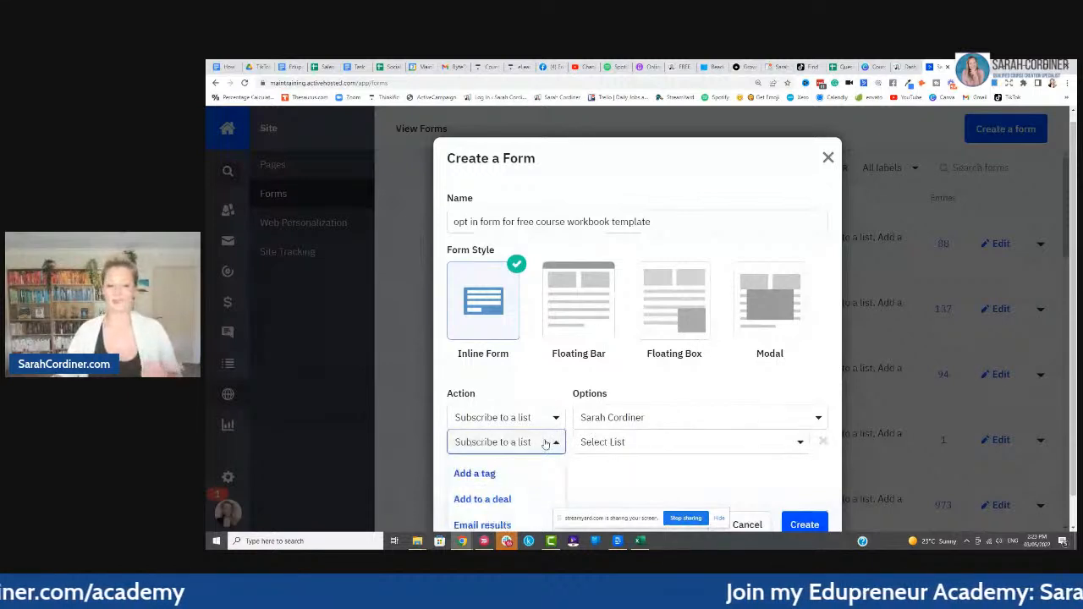
click(490, 475)
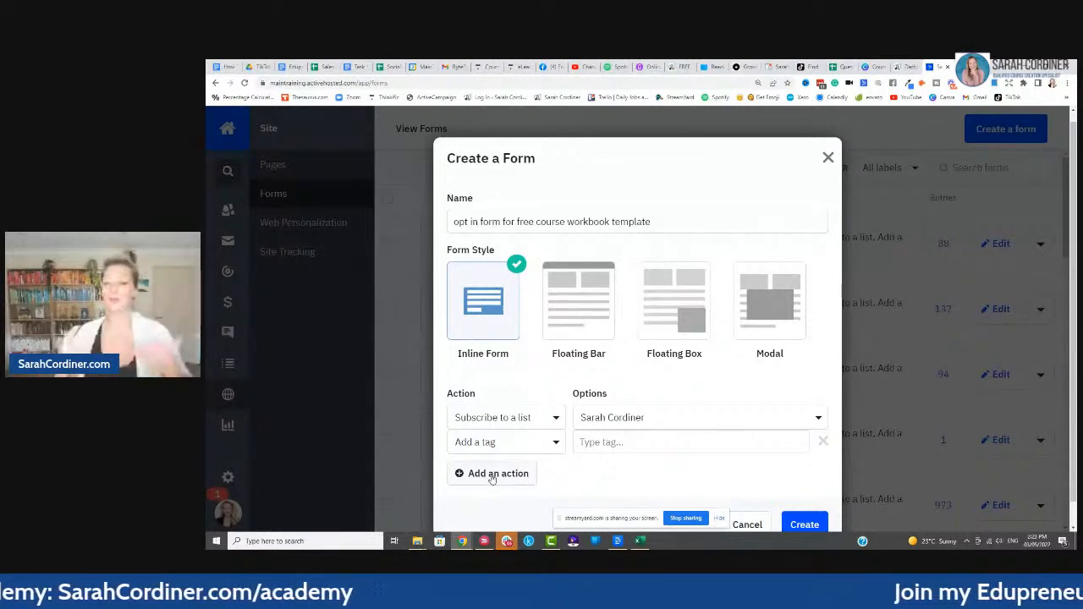
click(600, 441)
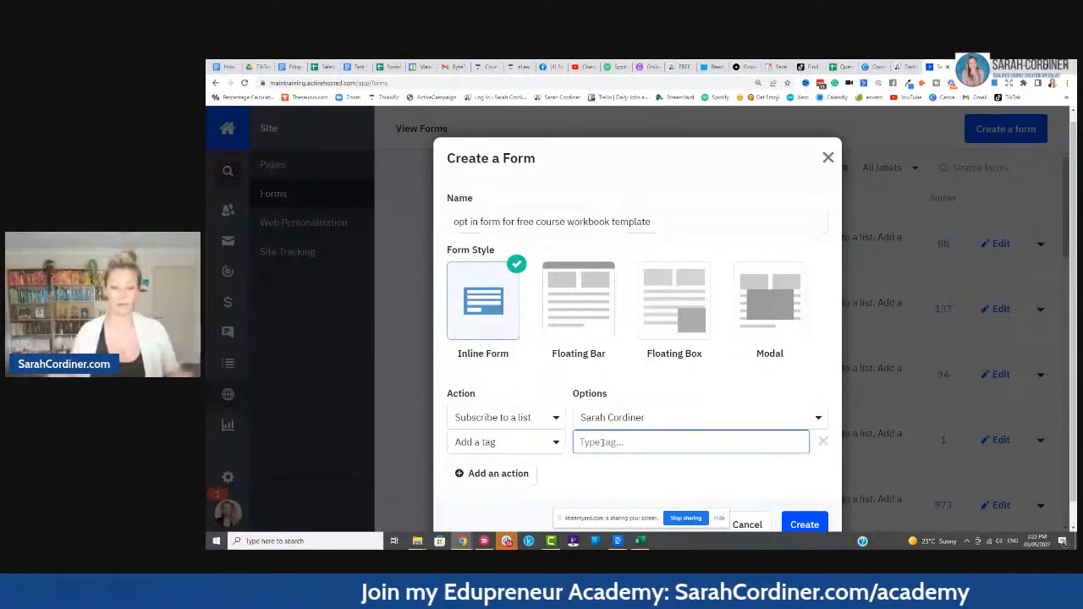
text([Downloaded)
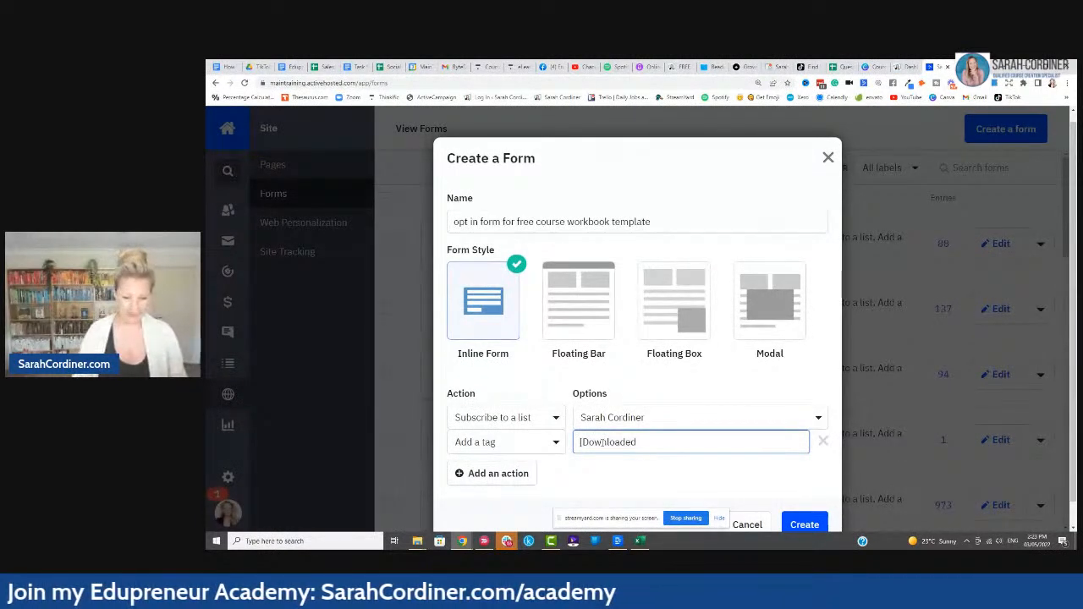
key(BackSpace)
key(BackSpace)
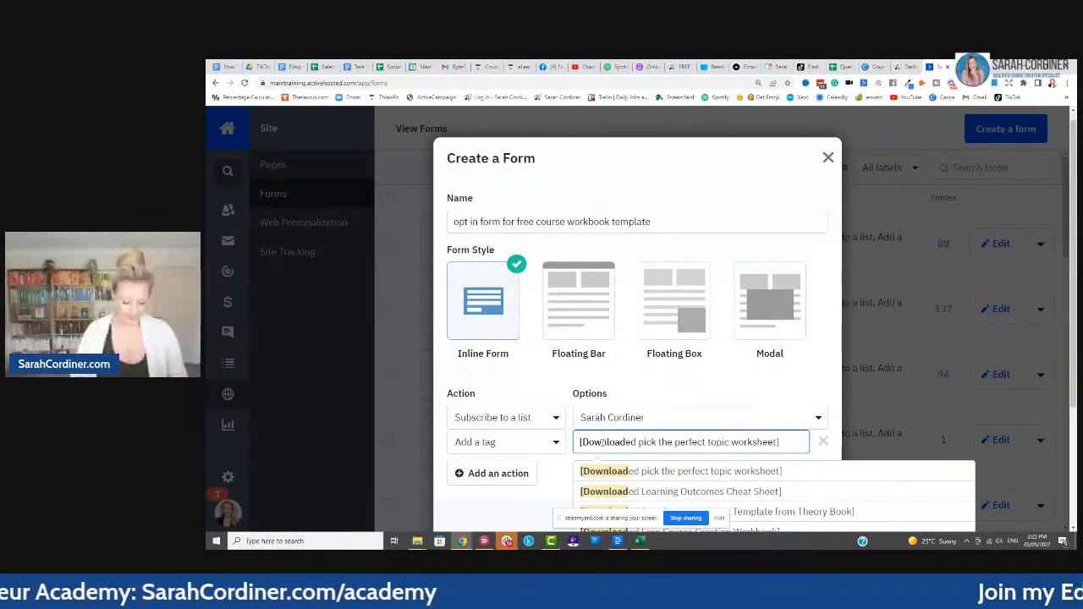
text(ed the course w)
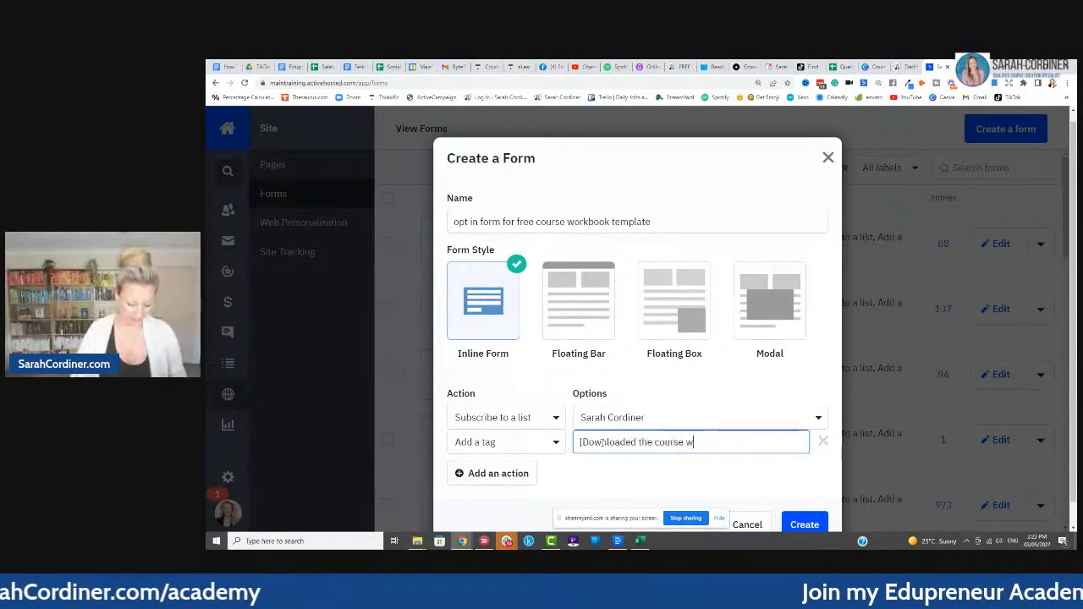
text(orkbook tem)
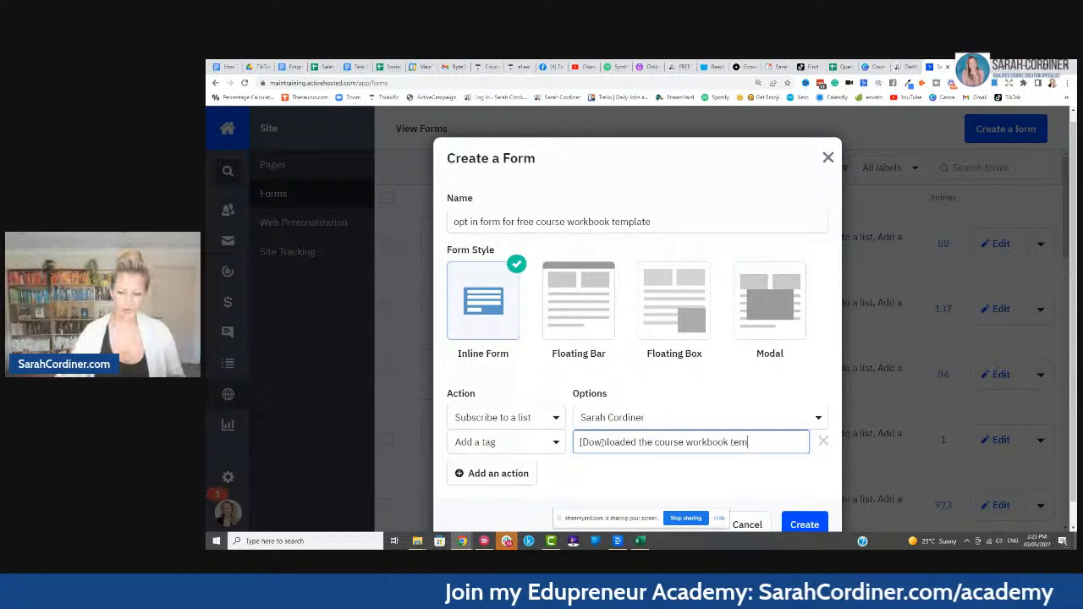
text(plate])
click(481, 377)
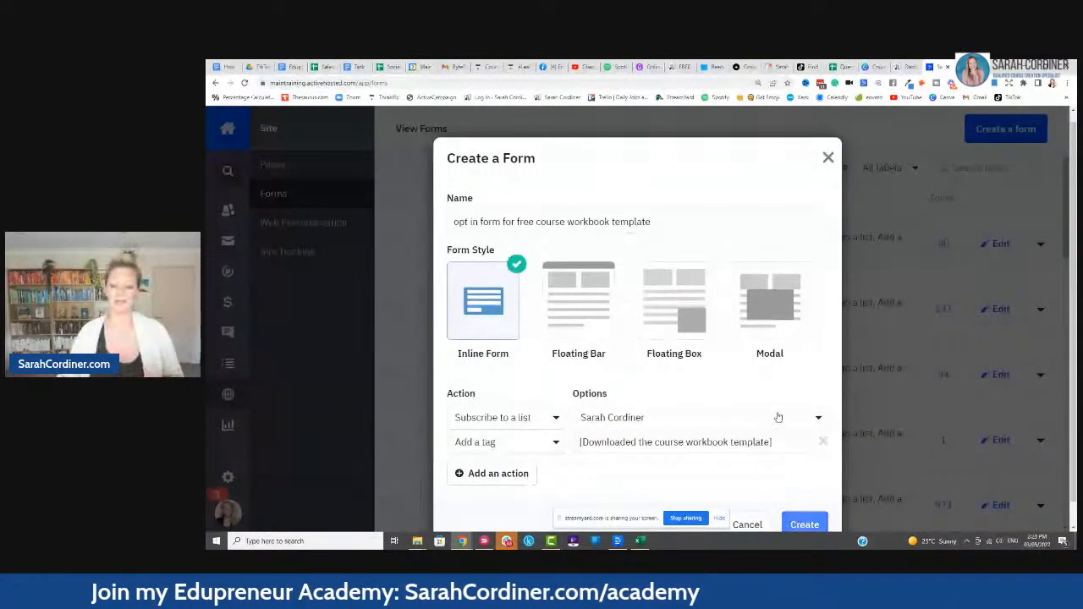
click(804, 522)
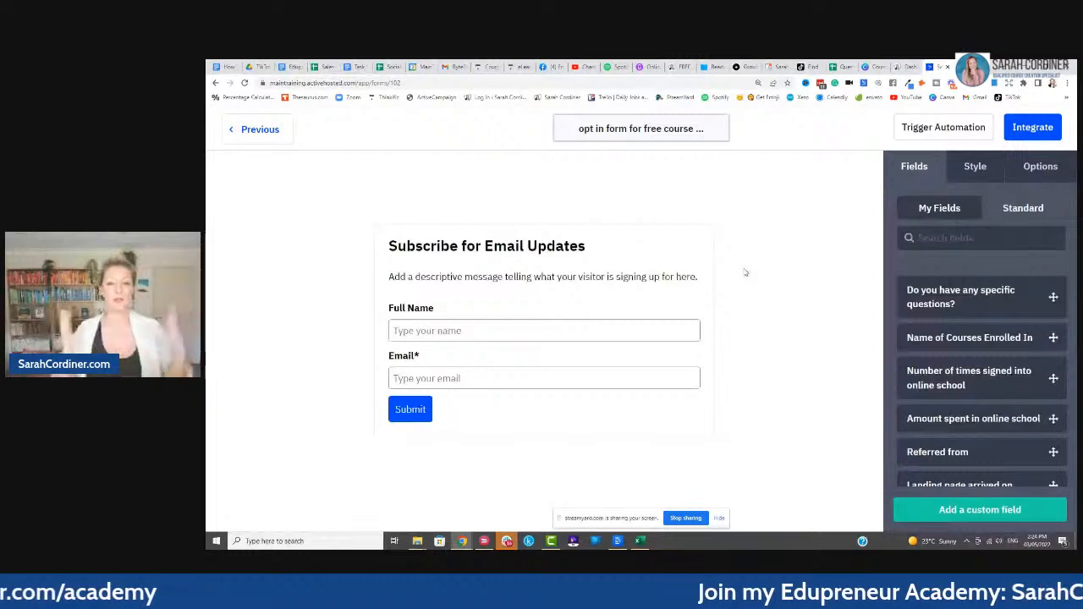
- Replace the form heading with 'Get The Course Workbook Template for Canva - for FREE'
mouse_move(597, 245)
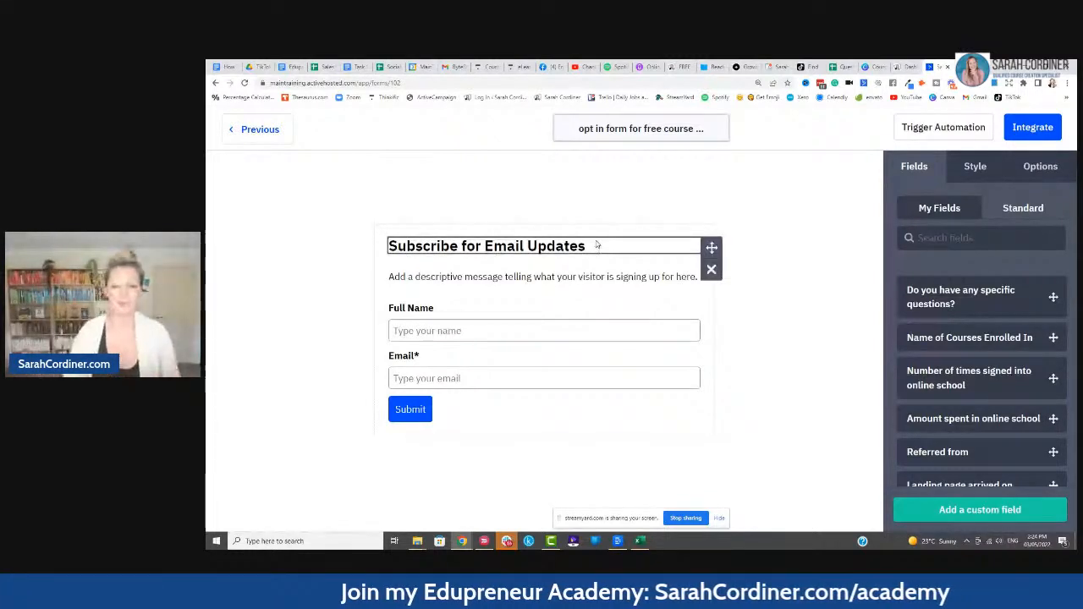
click(592, 246)
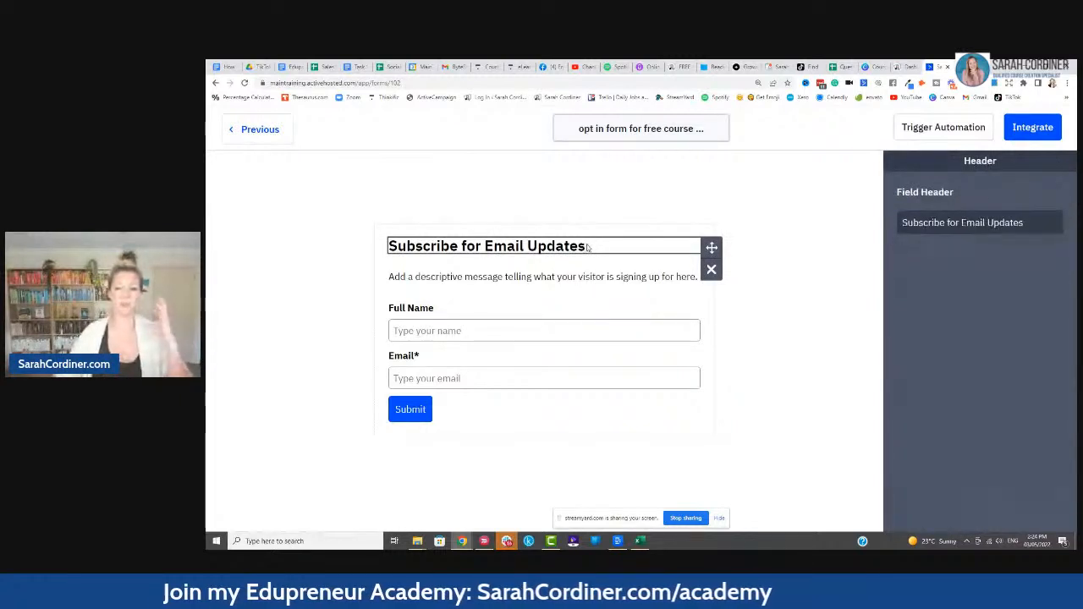
drag(1029, 222, 878, 234)
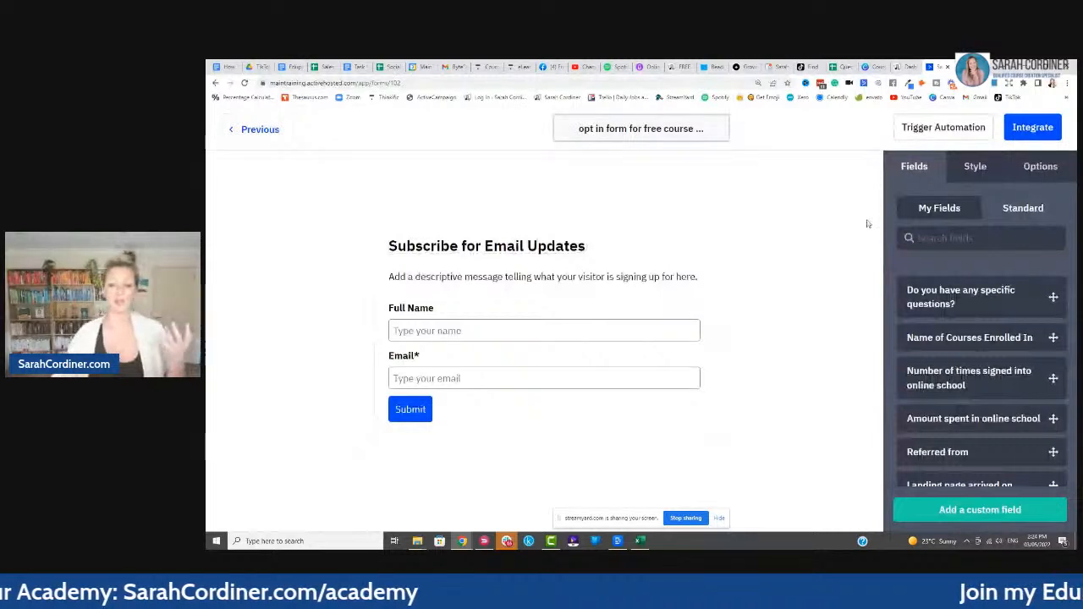
click(557, 246)
click(1021, 224)
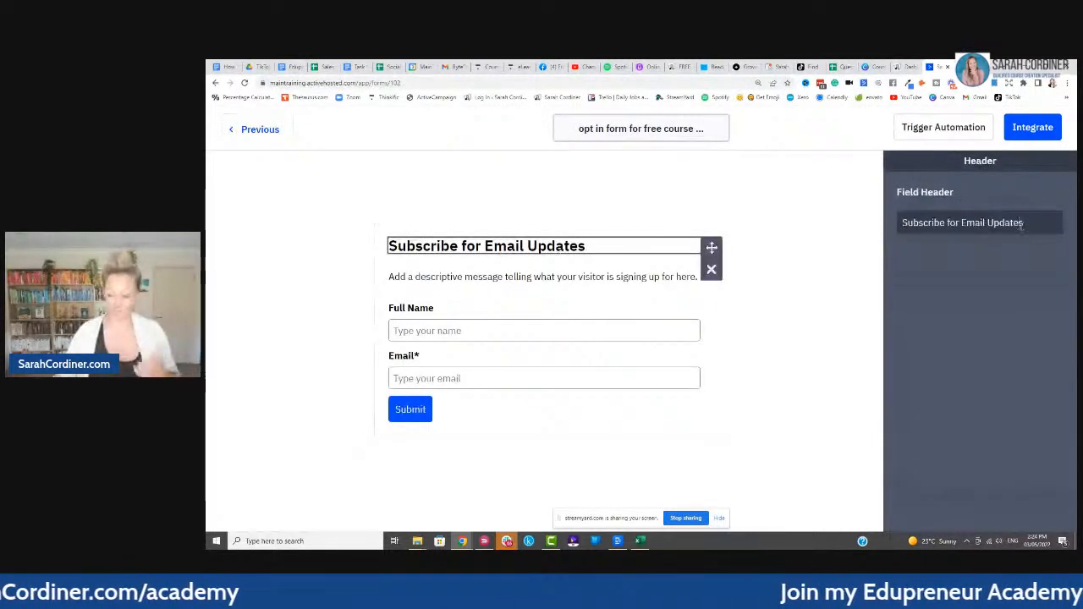
key(BackSpace)
key(BackSpace)
key(BackSpace)
key(BackSpace)
key(BackSpace)
key(BackSpace)
key(BackSpace)
key(BackSpace)
key(BackSpace)
key(BackSpace)
key(BackSpace)
key(BackSpace)
key(BackSpace)
key(BackSpace)
key(BackSpace)
key(BackSpace)
key(BackSpace)
key(BackSpace)
key(BackSpace)
key(BackSpace)
key(BackSpace)
key(BackSpace)
key(BackSpace)
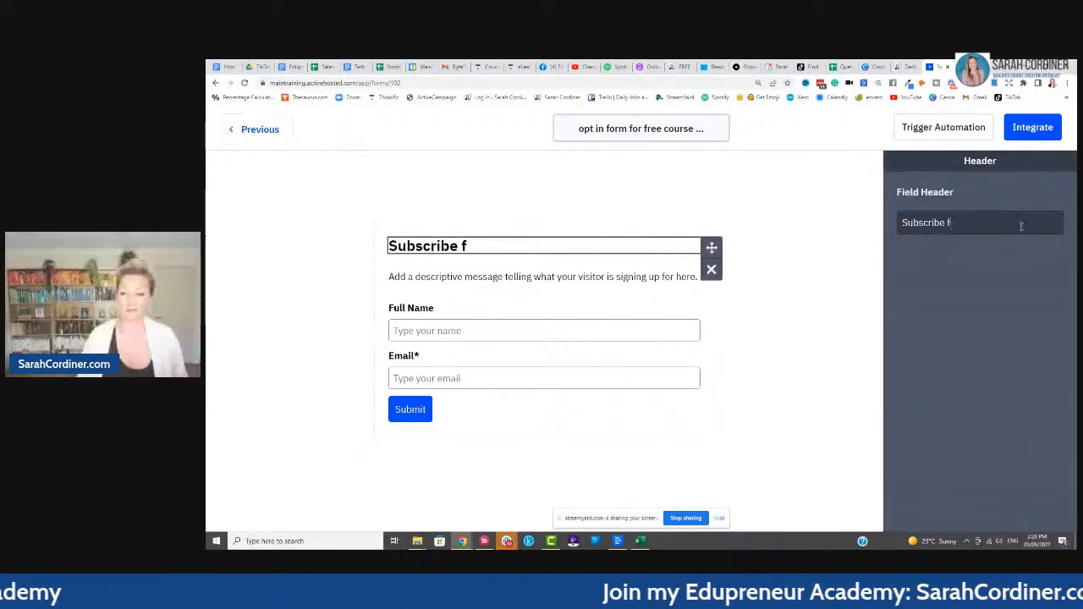
key(BackSpace)
key(BackSpace)
key(BackSpace)
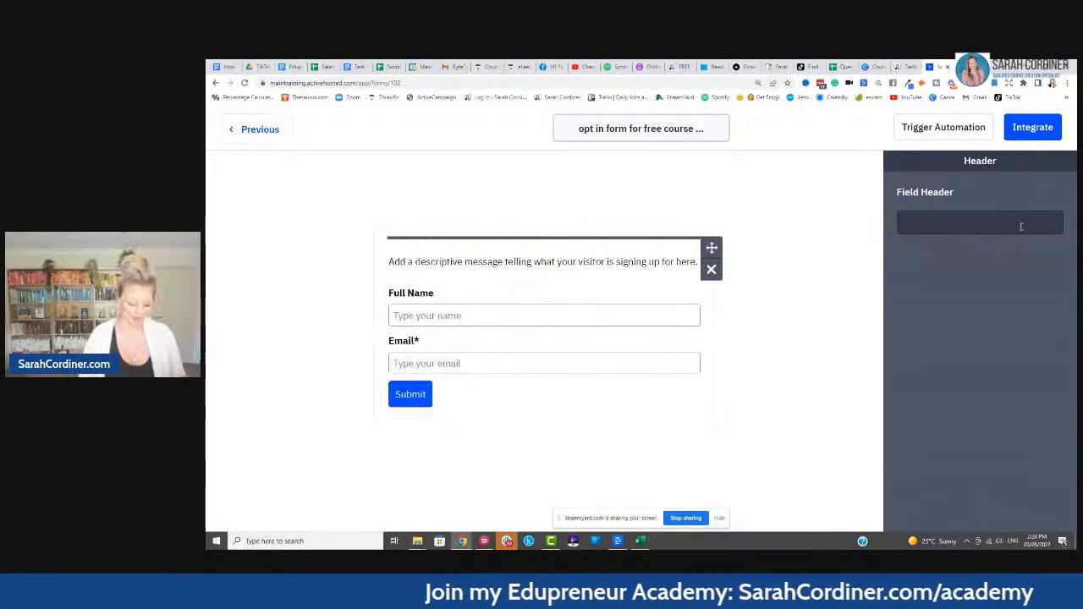
text(Get)
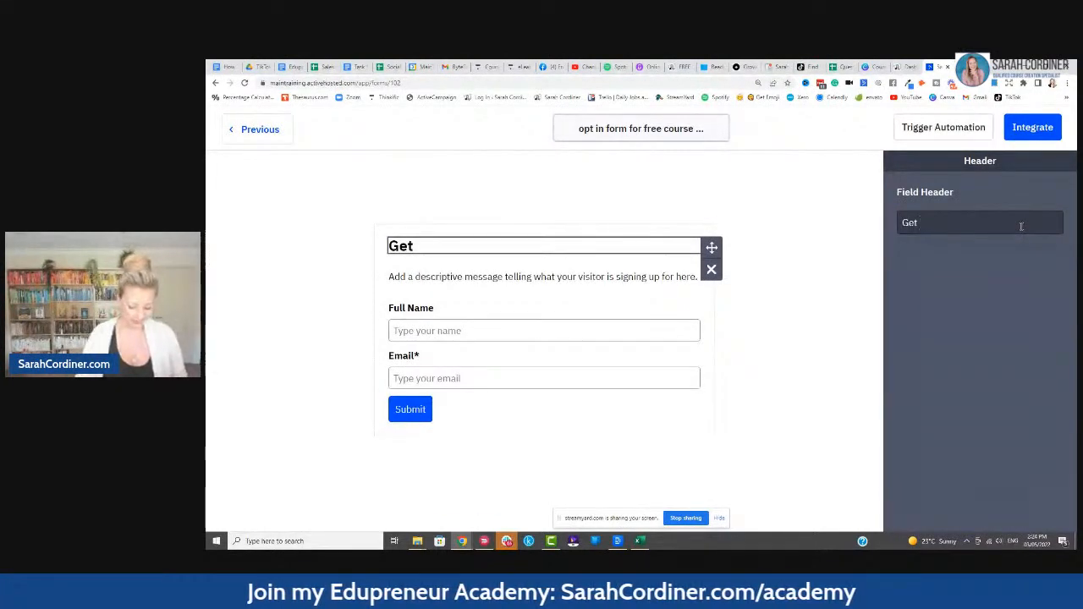
text( The Course )
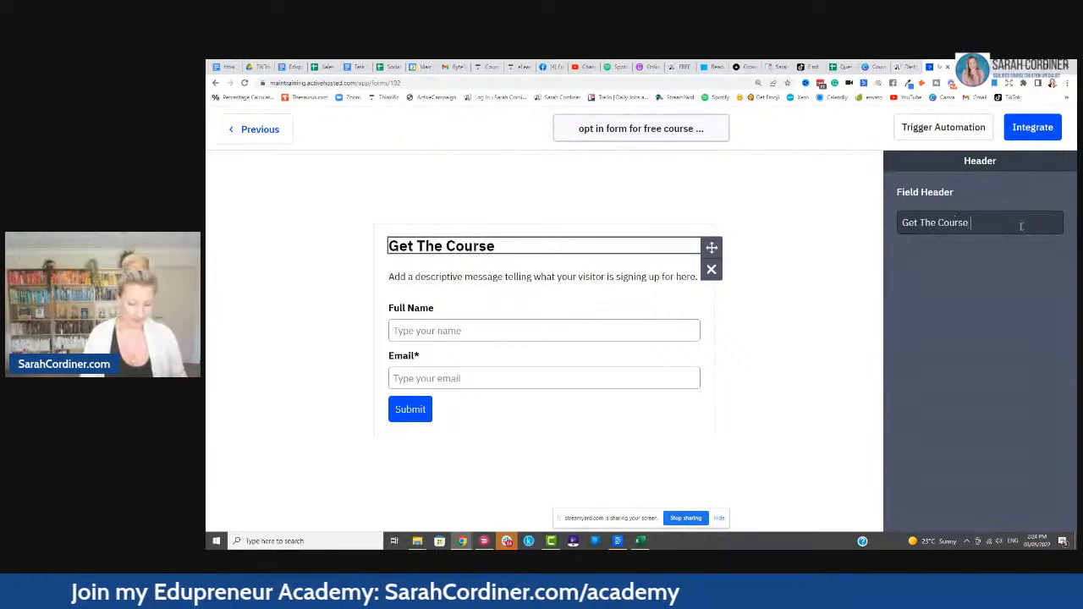
text(Workbook)
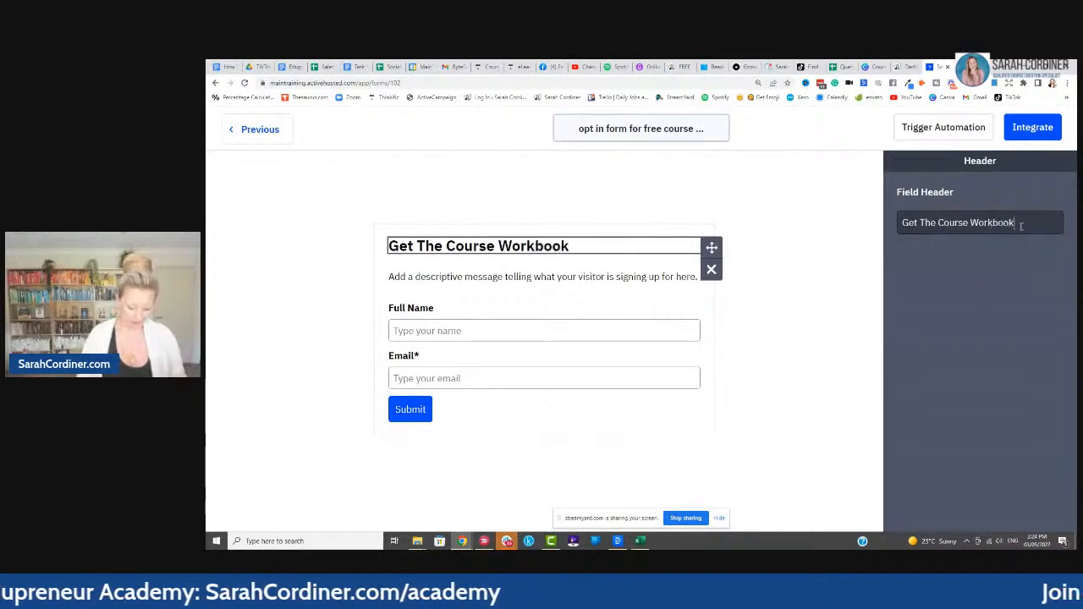
text( Template f)
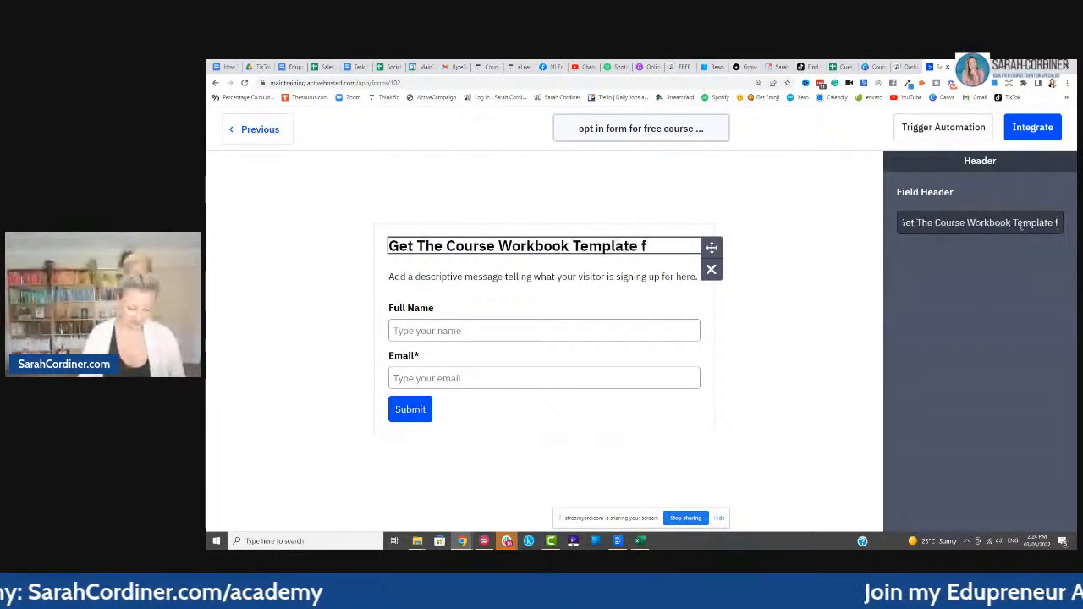
text(or Canva)
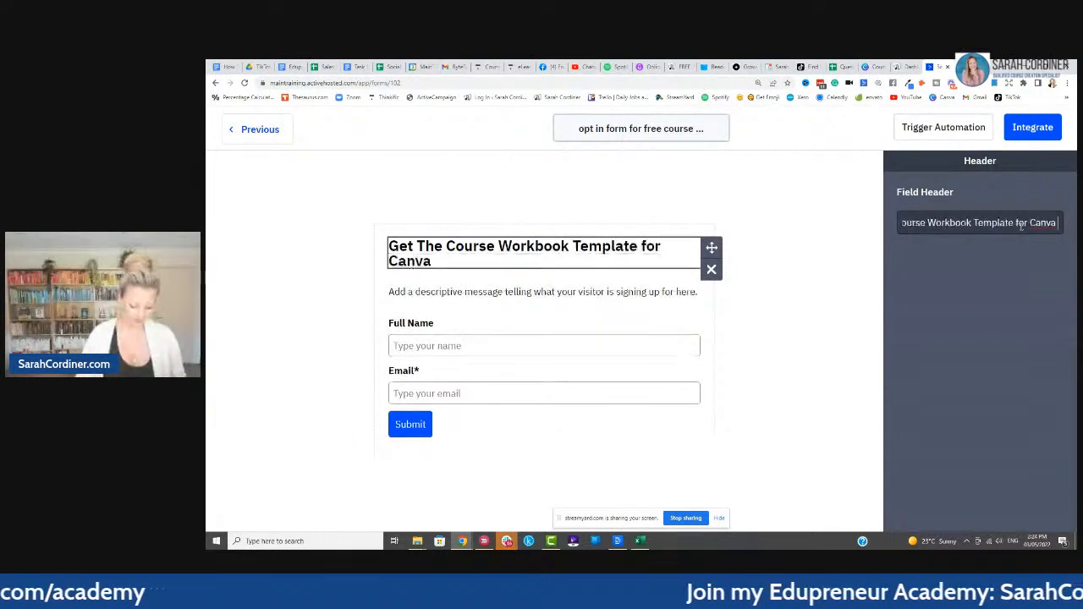
text( - for)
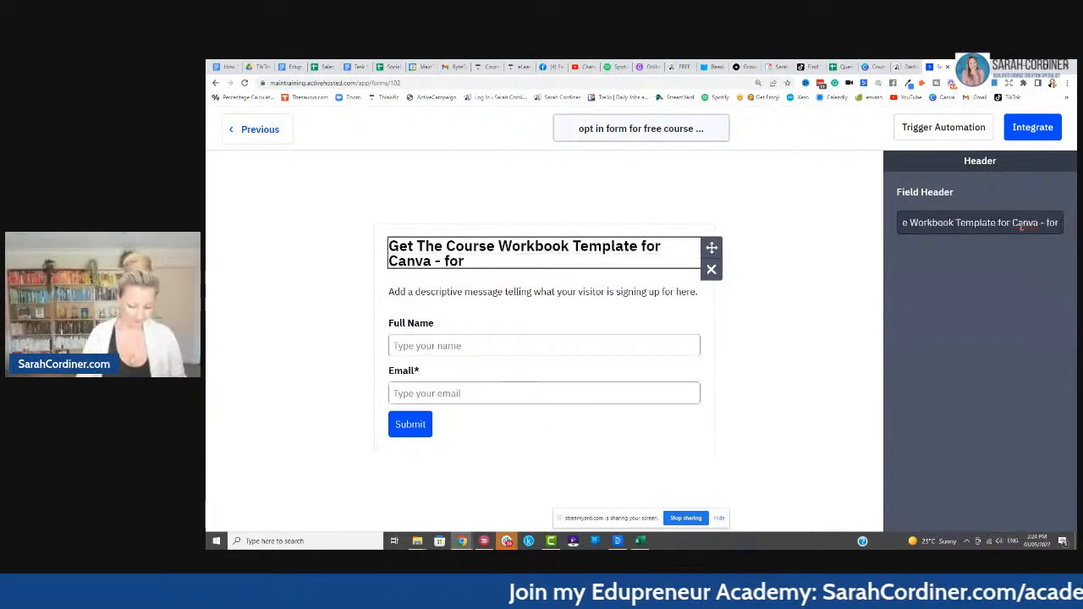
text( FREE)
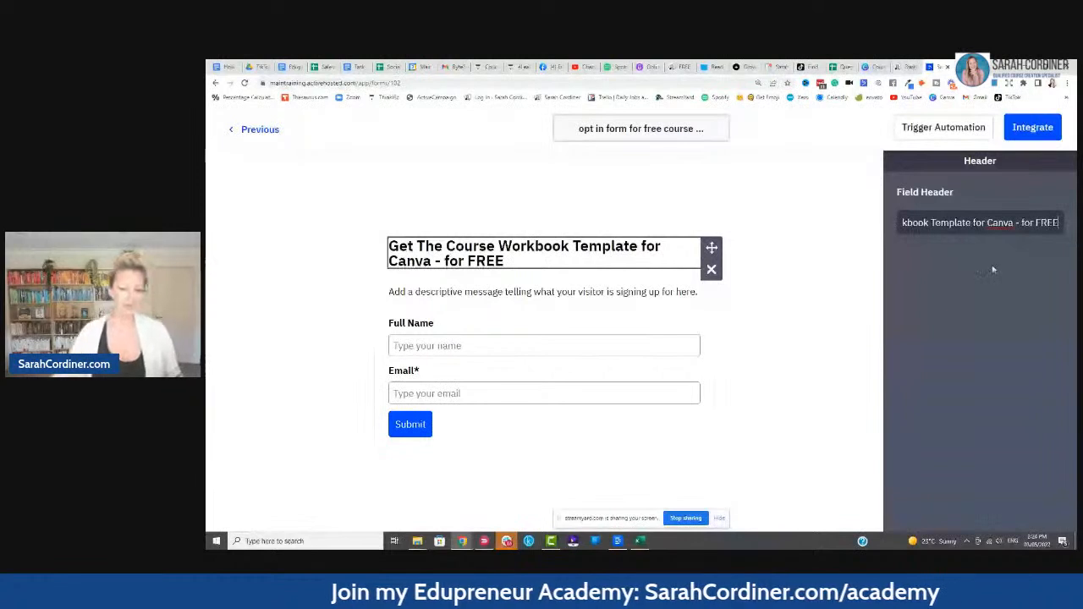
- Set the description to 'Pop in your best email address below and I will send the template right to your inbox!'
click(648, 289)
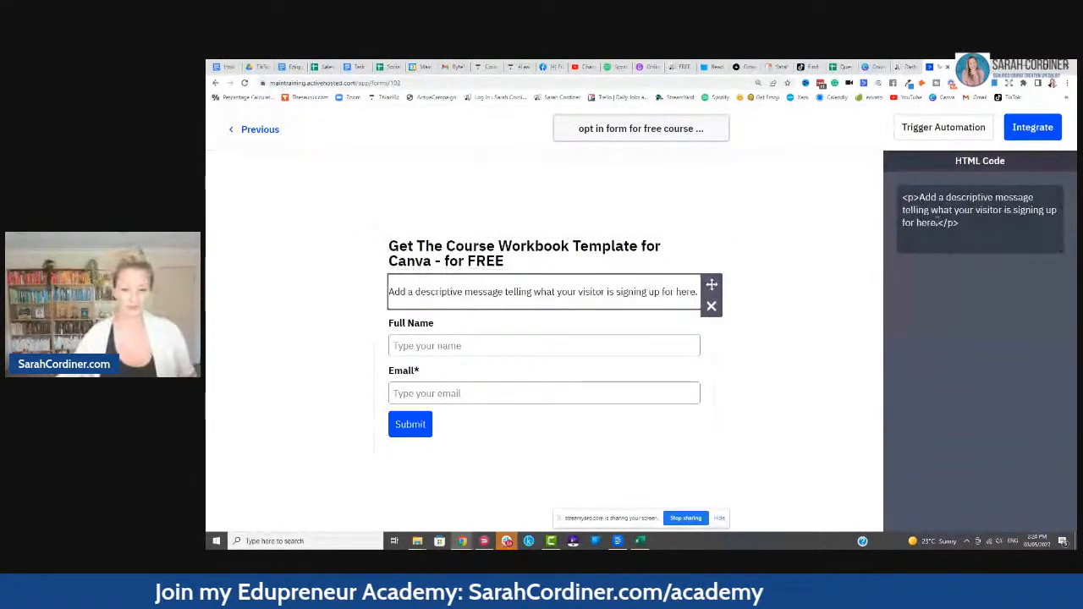
drag(938, 221, 921, 197)
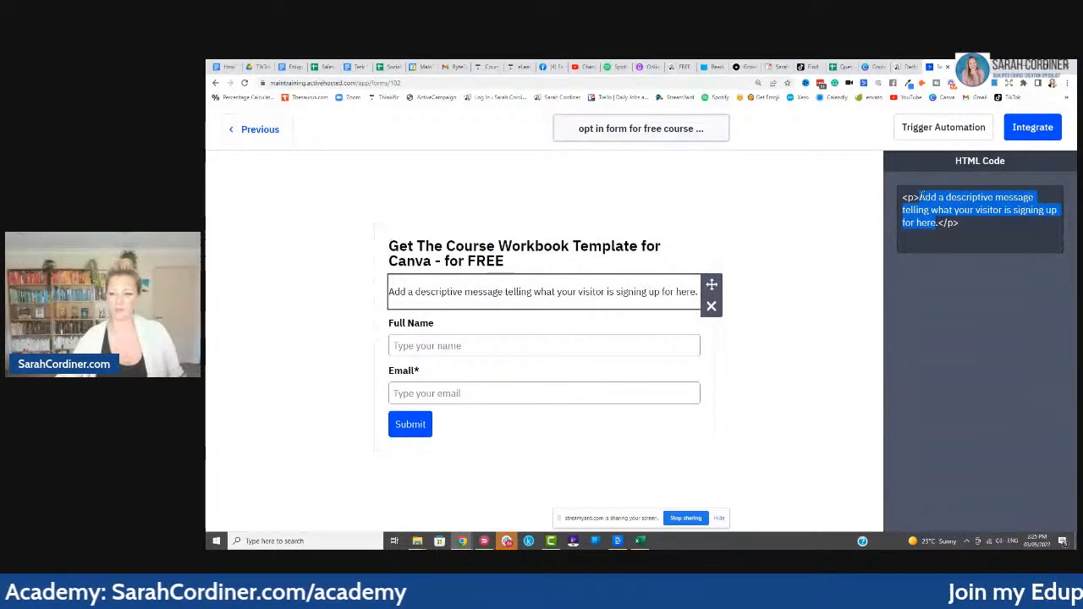
text(Pop)
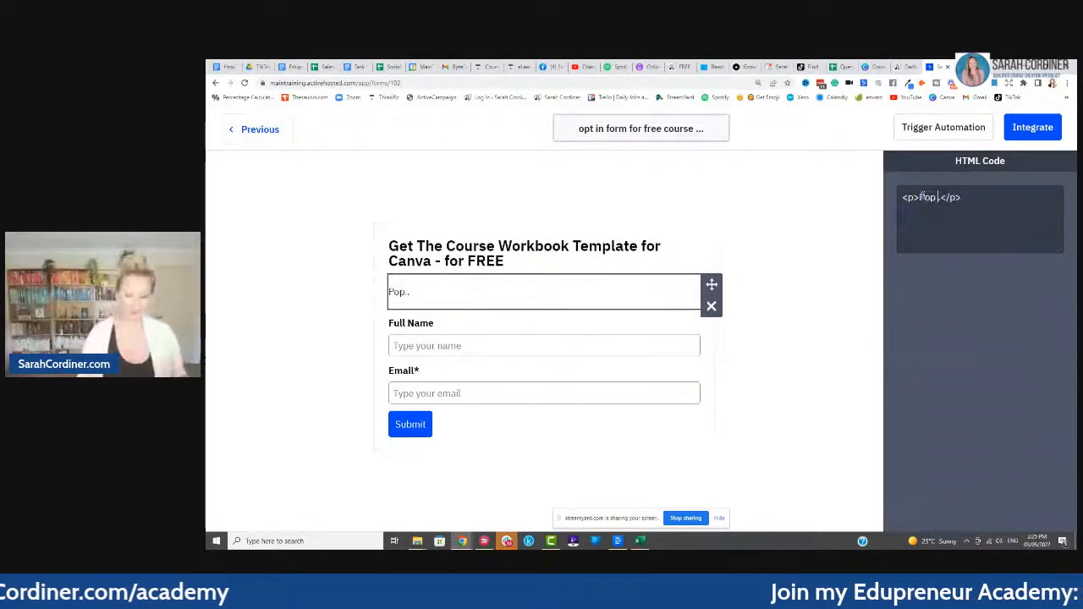
text( in your best e)
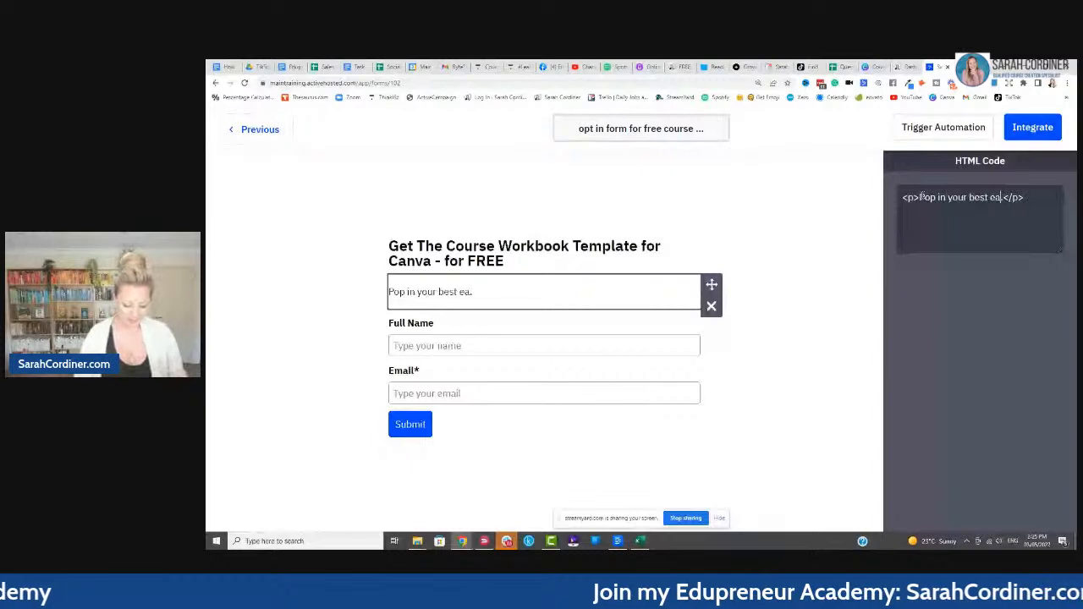
text(ma)
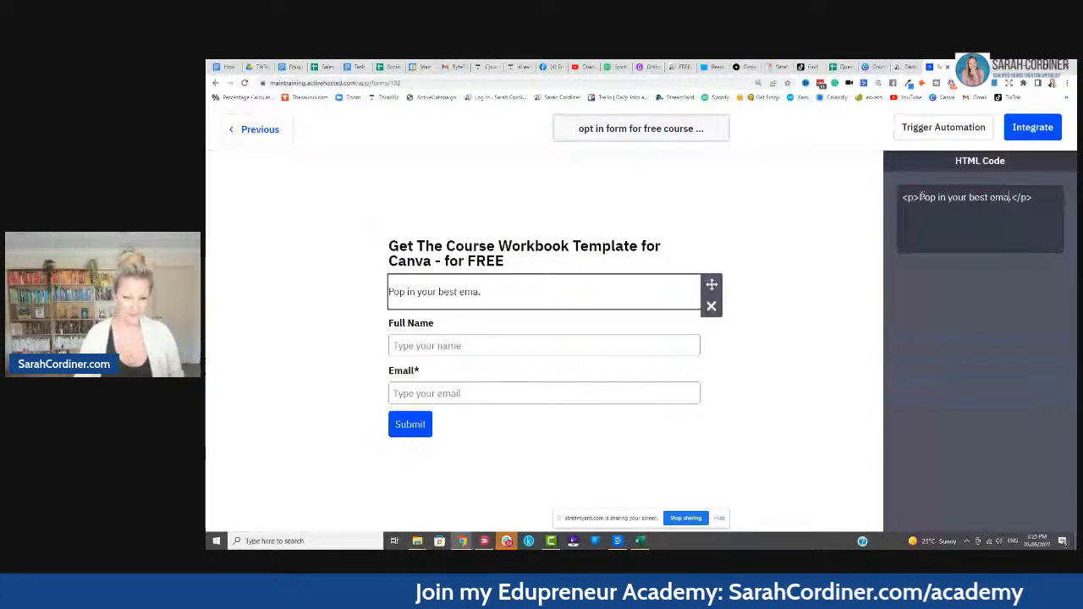
text(il address below and I will send the template right t)
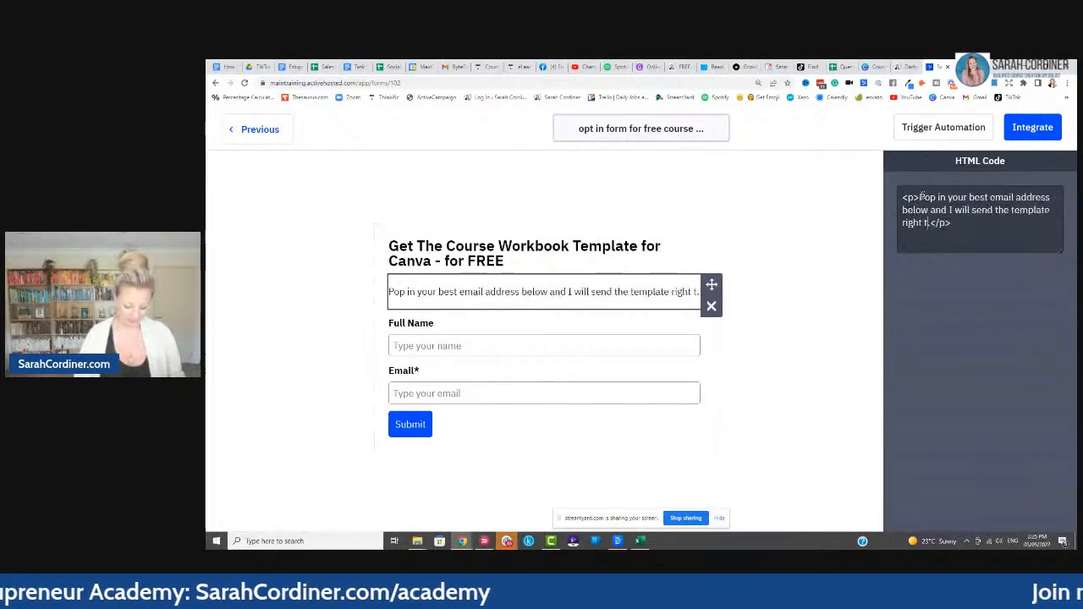
text(o your inbox!)
key(BackSpace)
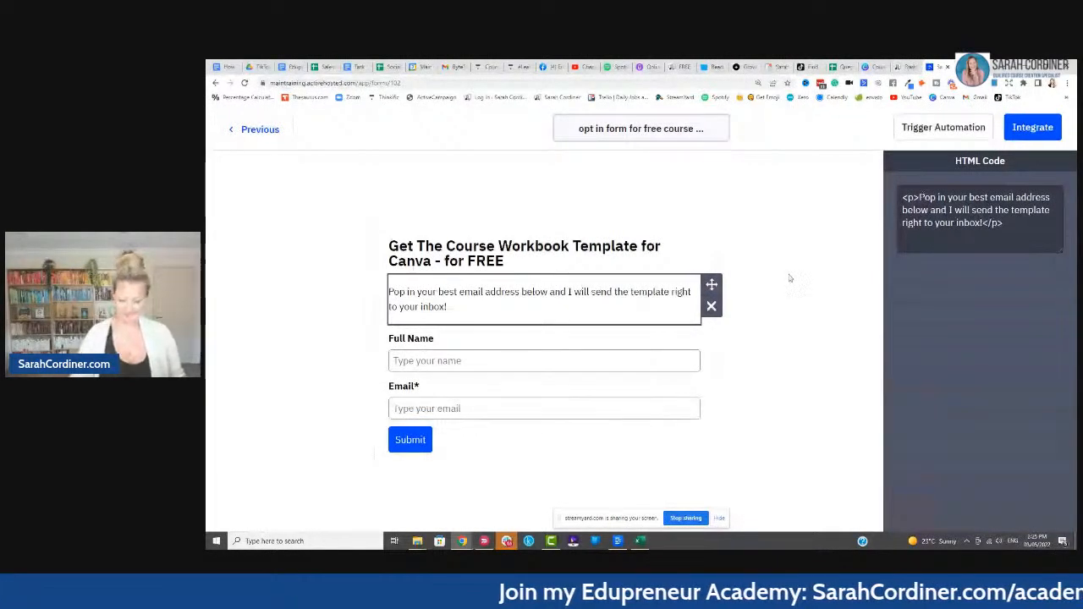
click(789, 277)
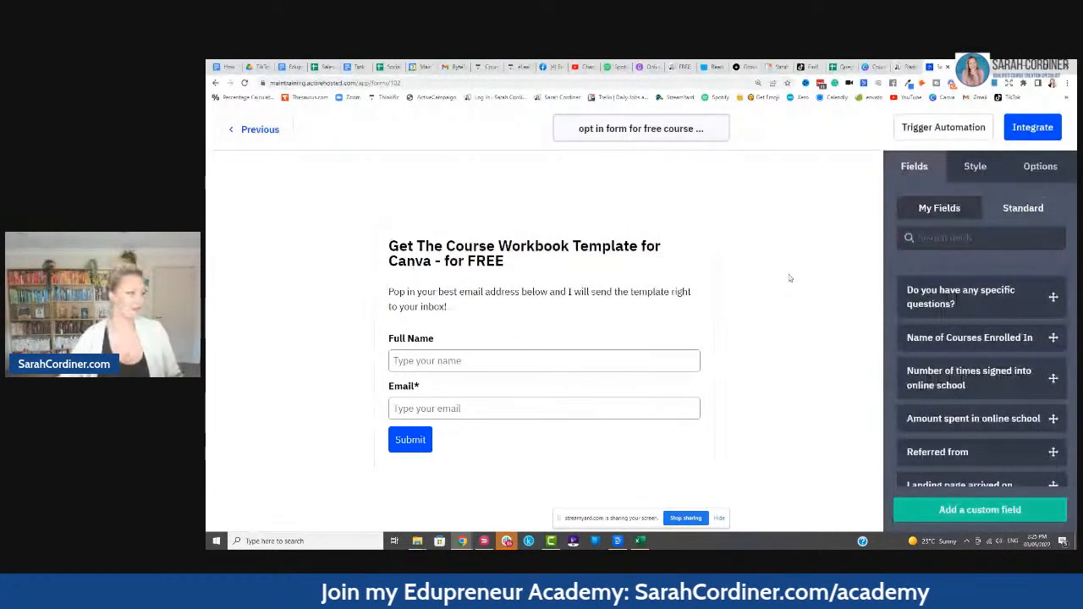
key(ctrl+plus)
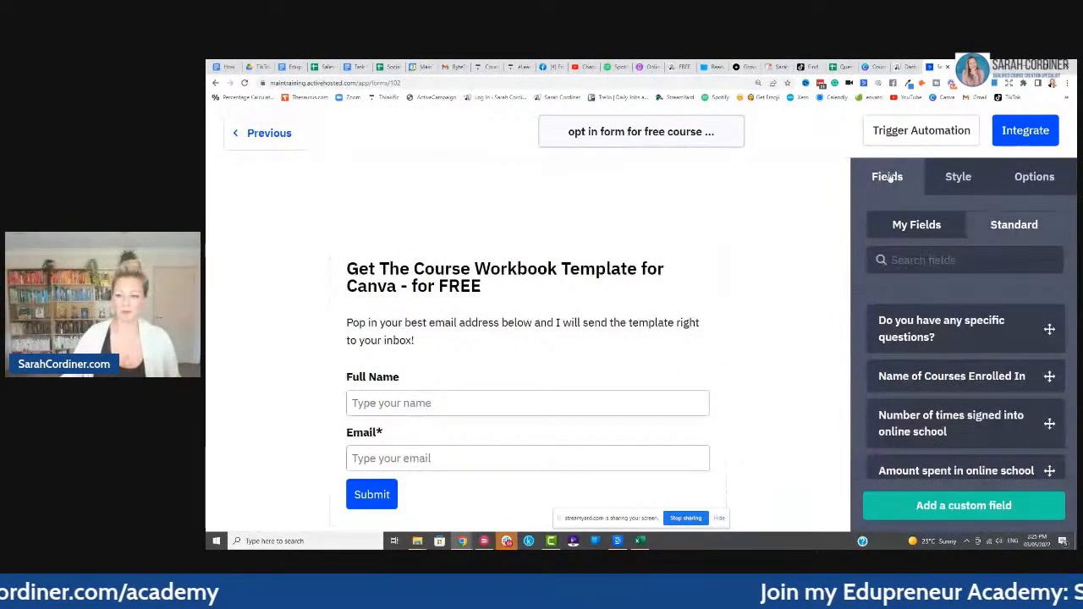
- Put a Standard First Name field on the form in place of Full Name
click(1000, 228)
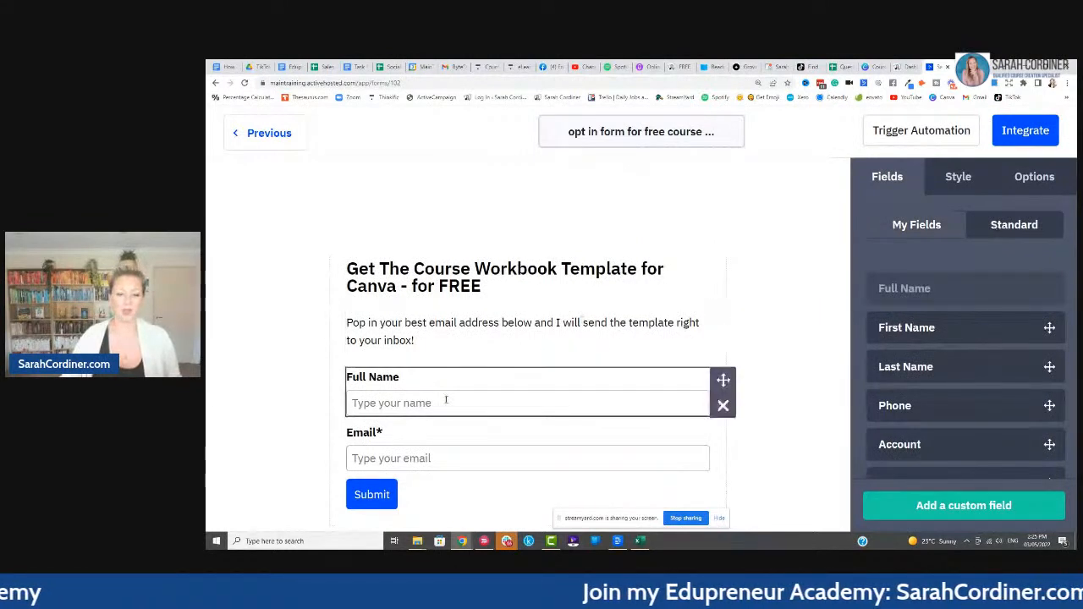
drag(906, 327, 423, 389)
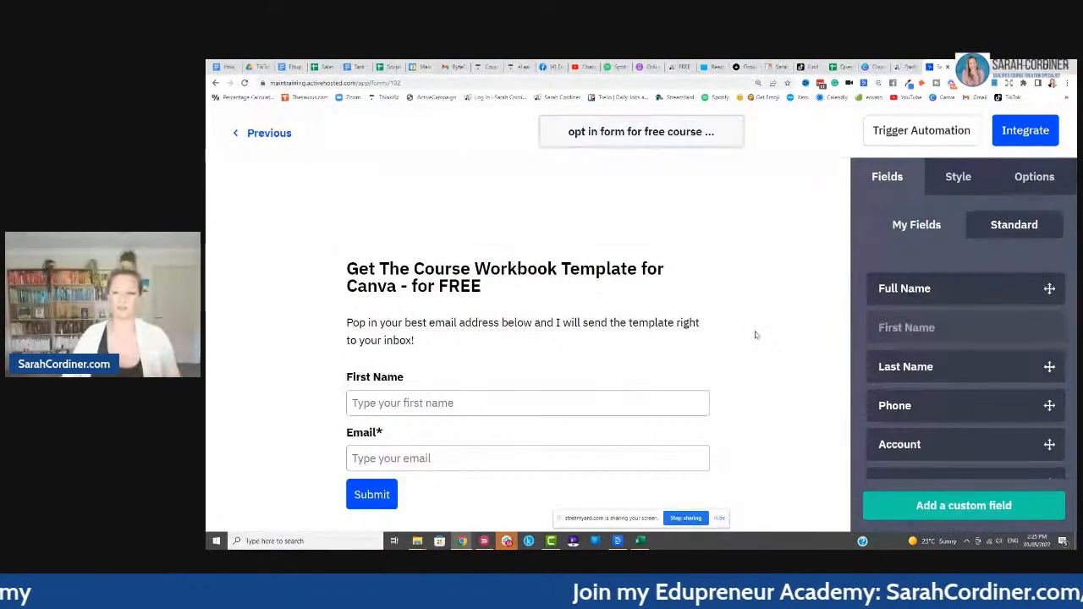
scroll(905, 314, down, 1)
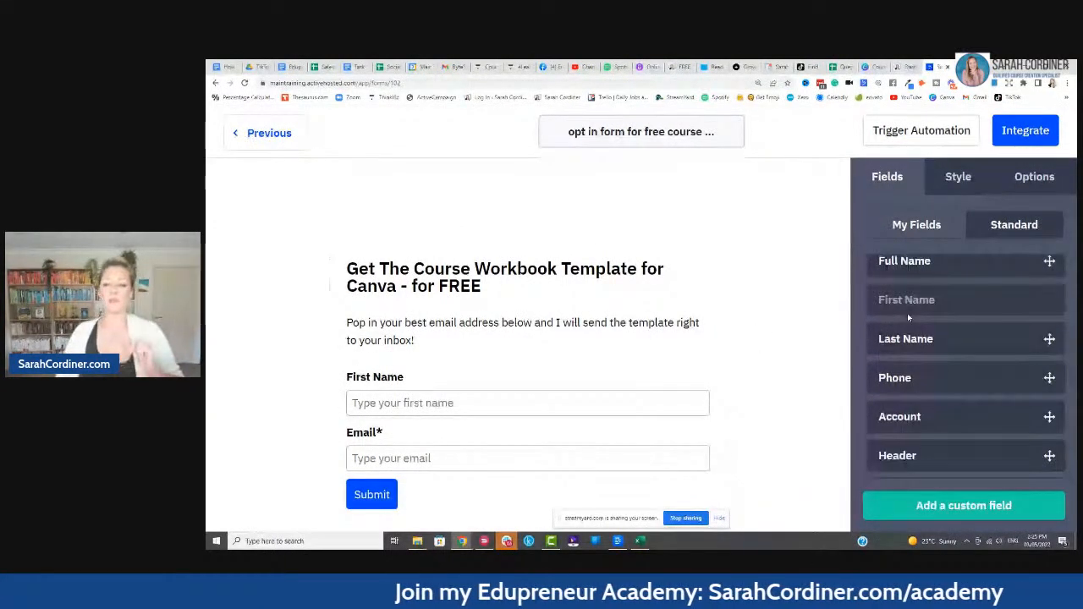
scroll(907, 316, down, 5)
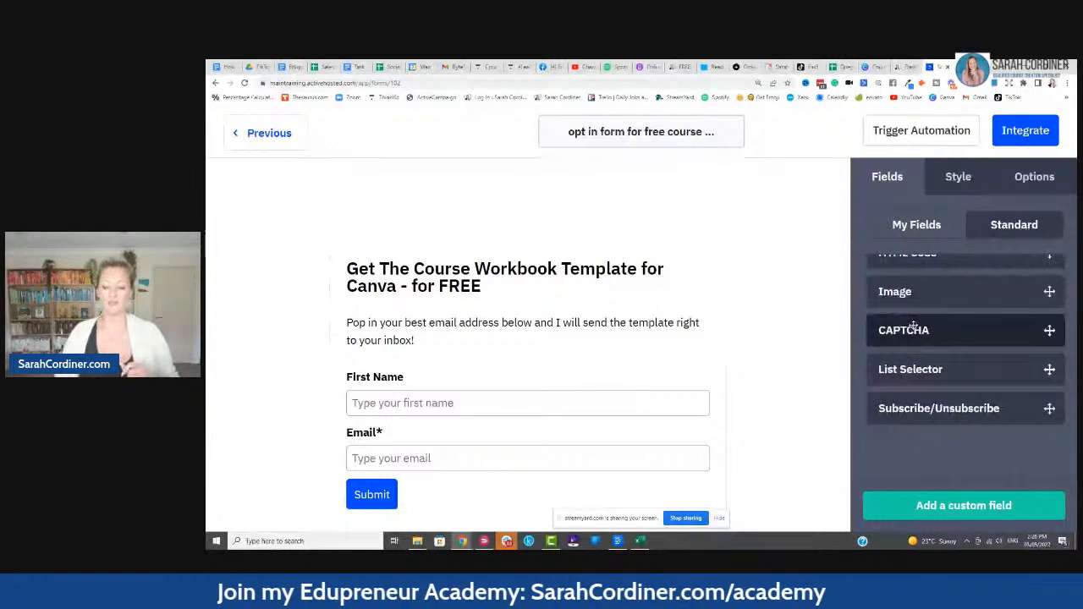
- Add a reCAPTCHA field to the form directly below the Email field
drag(914, 327, 520, 471)
scroll(399, 350, down, 1)
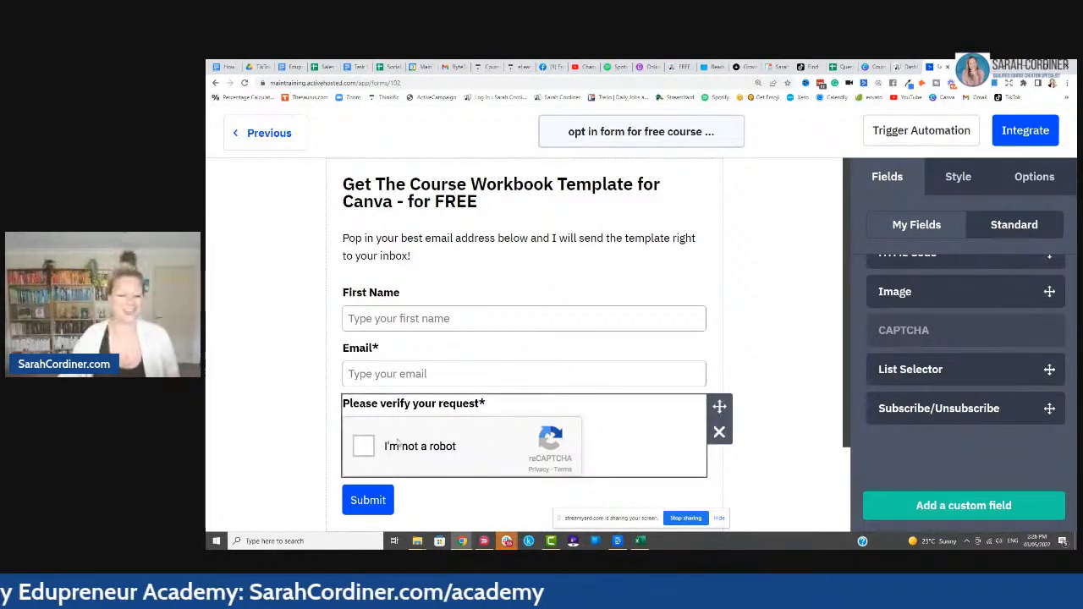
click(381, 503)
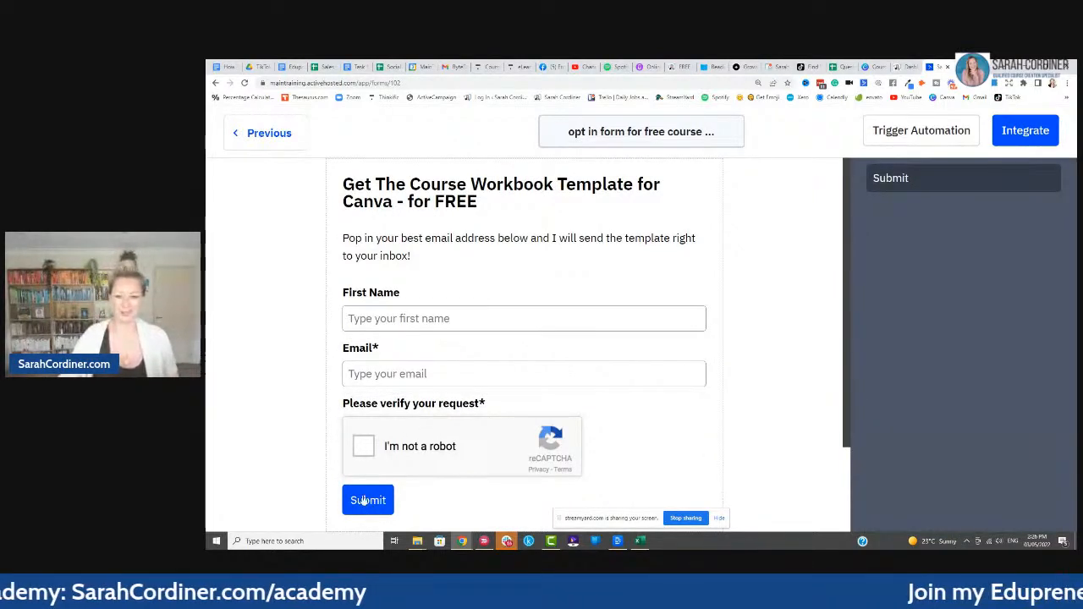
- Change the submit button label from Submit to 'GET THE FREE WORKBOOK'
click(909, 242)
key(BackSpace)
key(BackSpace)
key(BackSpace)
key(BackSpace)
key(BackSpace)
key(BackSpace)
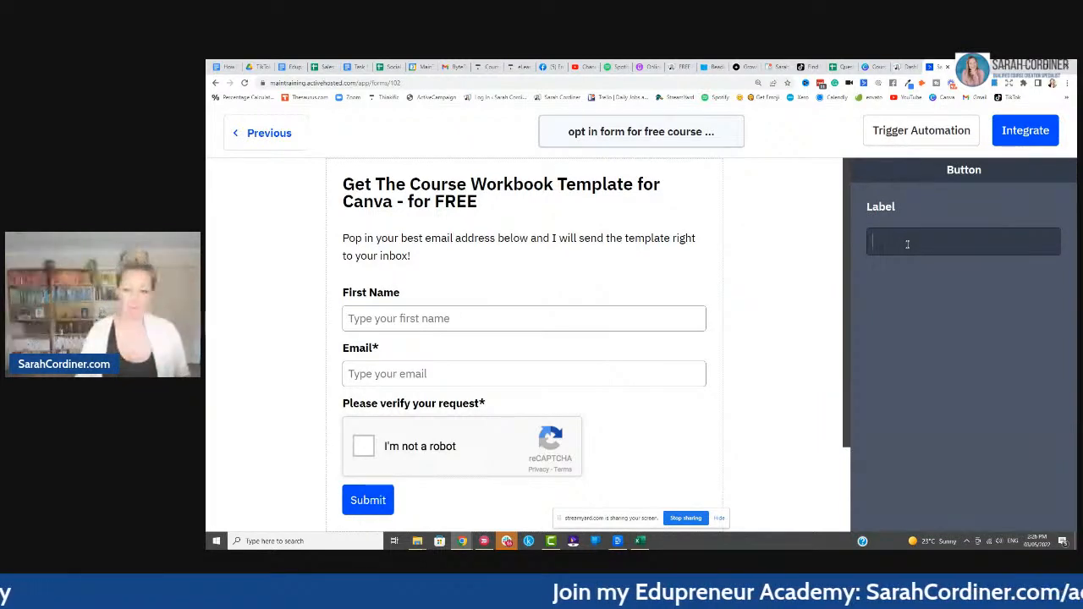
text(GET)
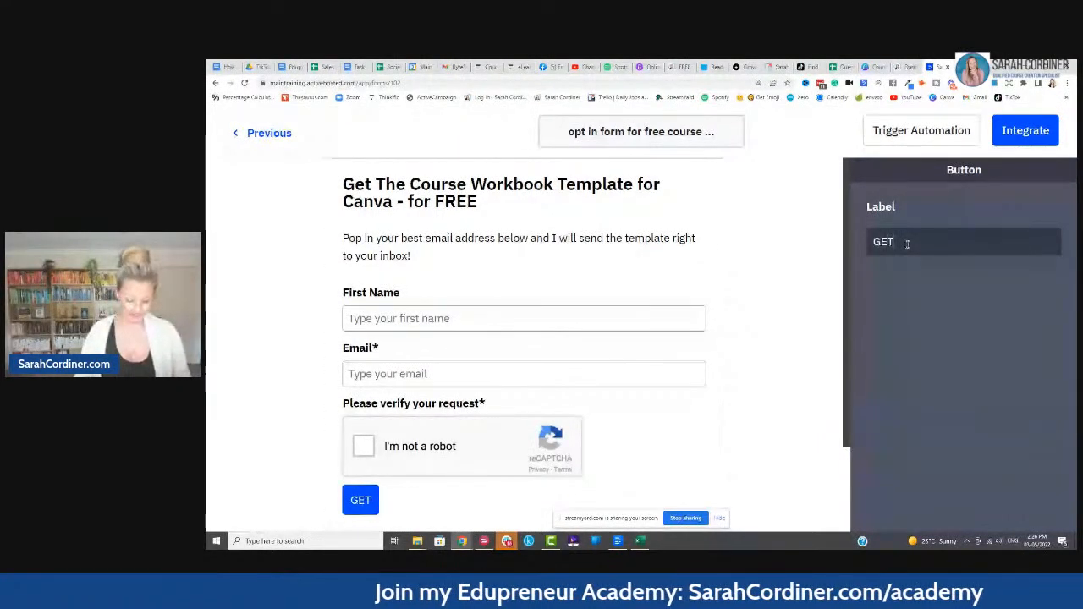
text( IT FREE)
key(BackSpace)
key(BackSpace)
key(BackSpace)
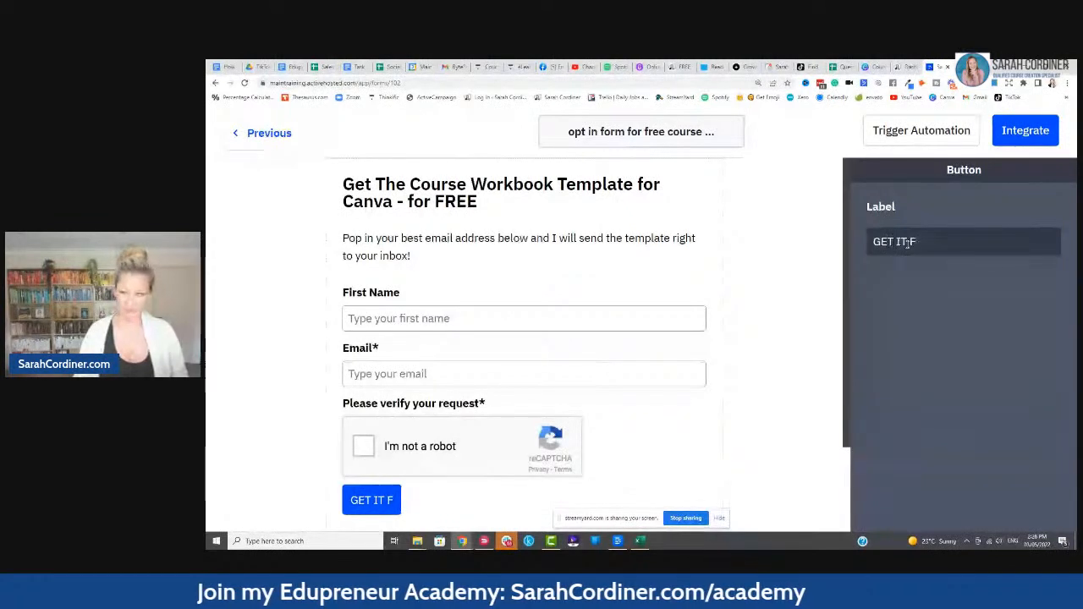
key(BackSpace)
key(BackSpace)
key(BackSpace)
key(BackSpace)
text(THE )
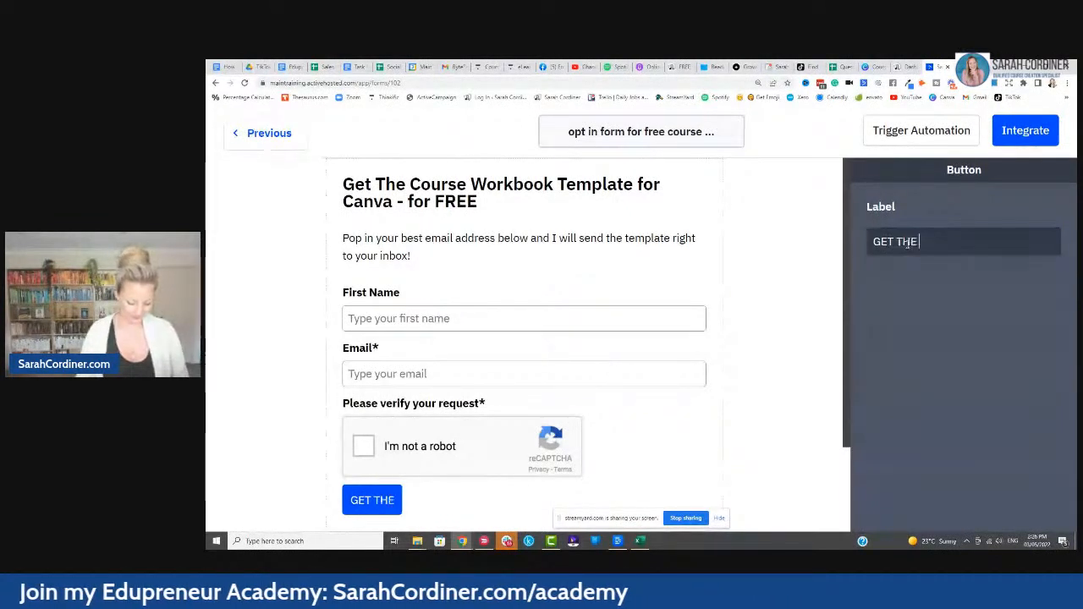
text(FREE WORKBOOK)
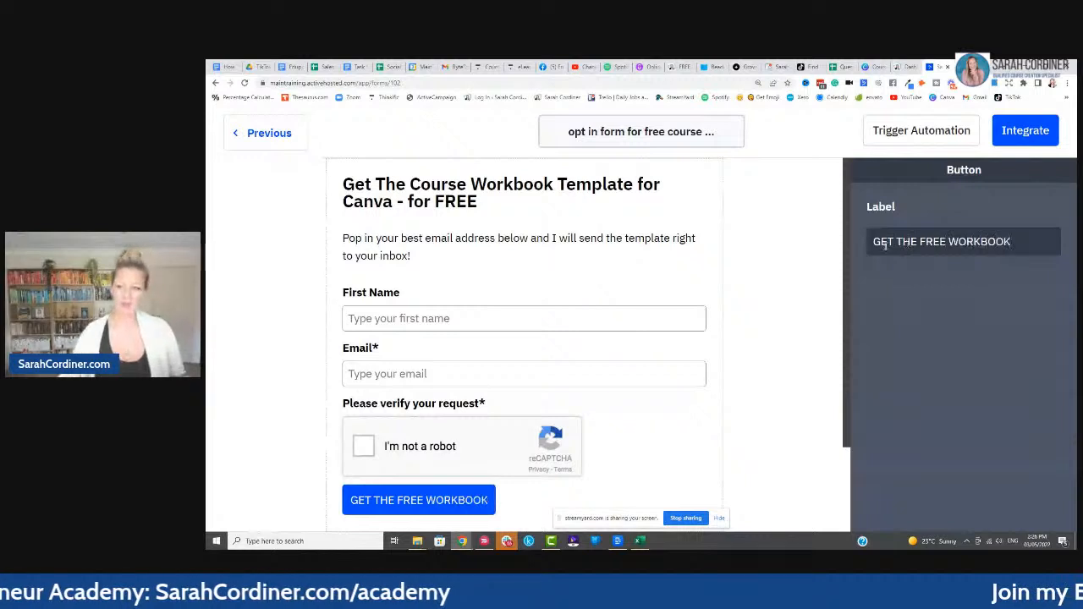
click(751, 402)
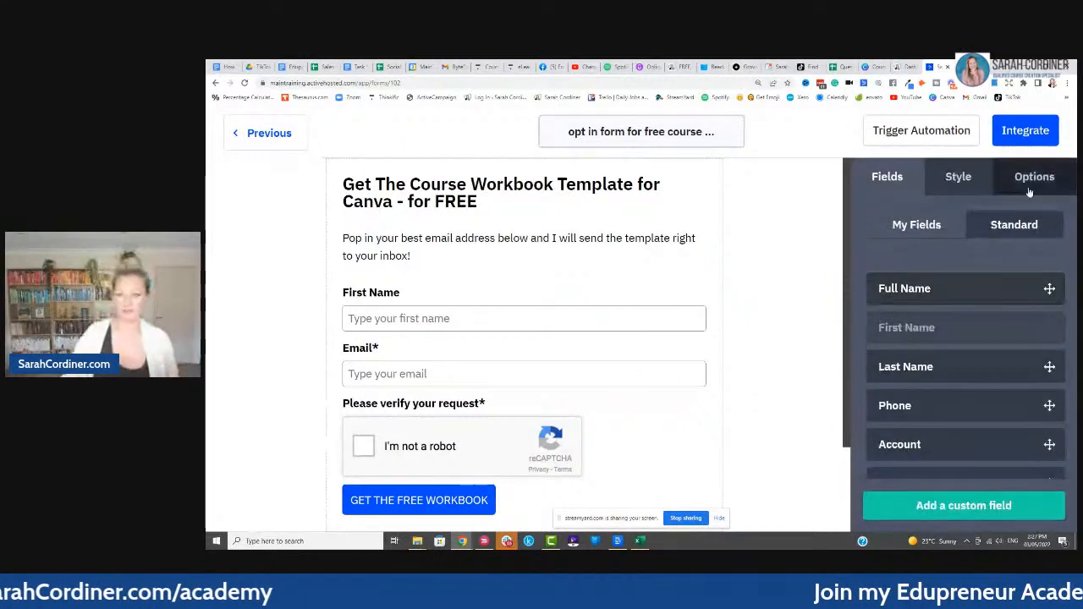
- In the Style settings, make the button background dark navy #0F2C9E, keeping the stacked layout
click(956, 181)
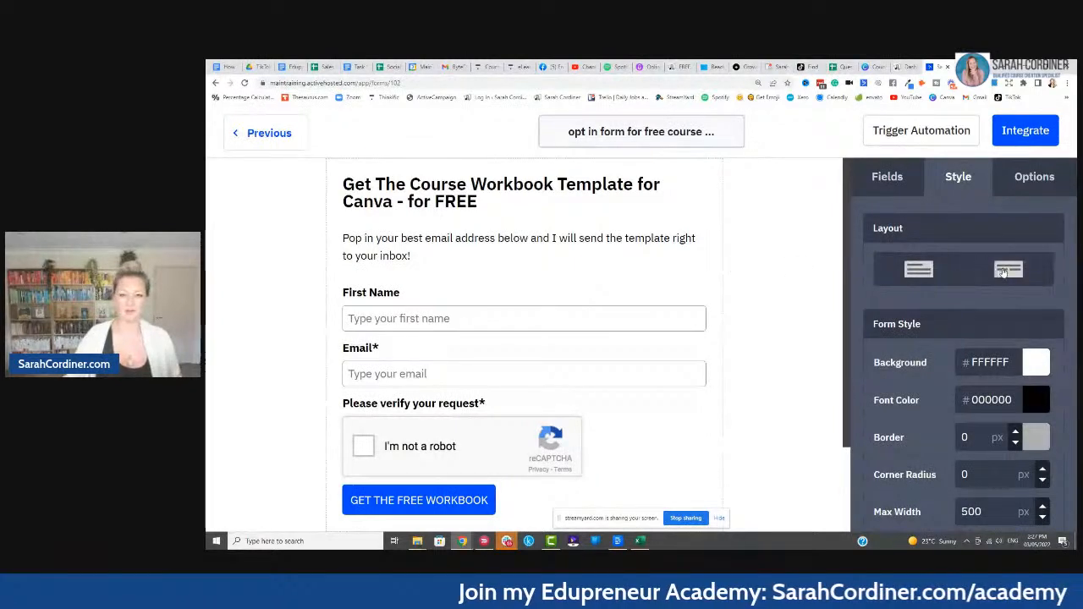
click(1005, 270)
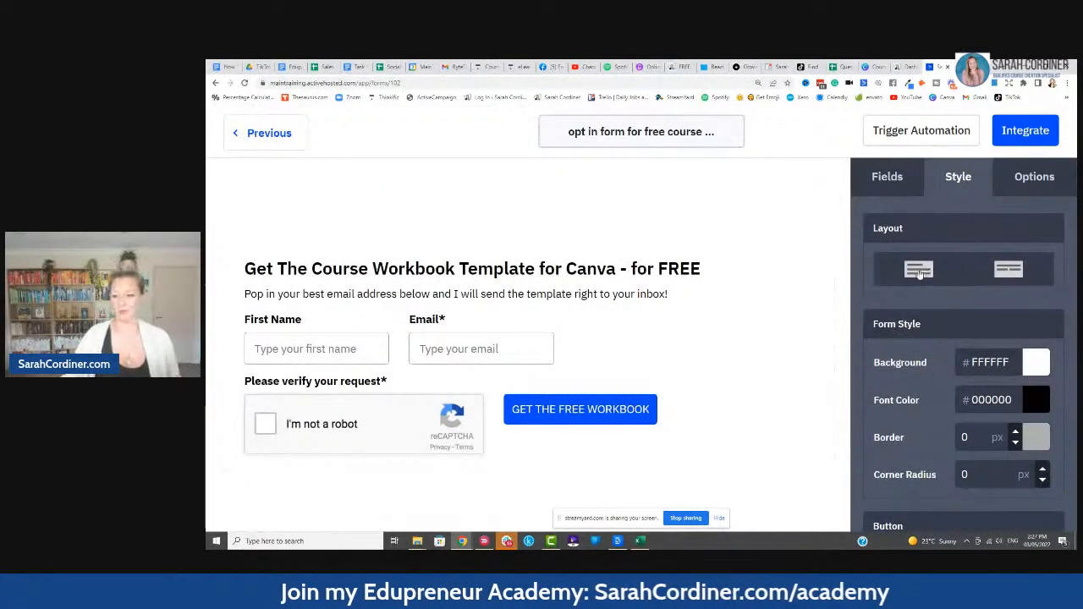
click(920, 271)
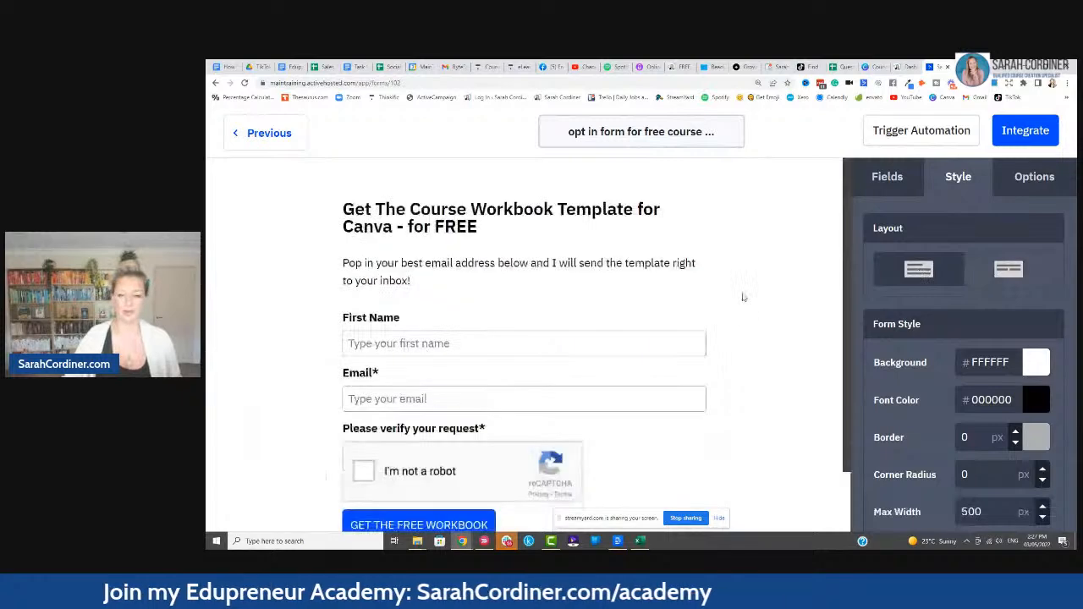
scroll(880, 317, down, 2)
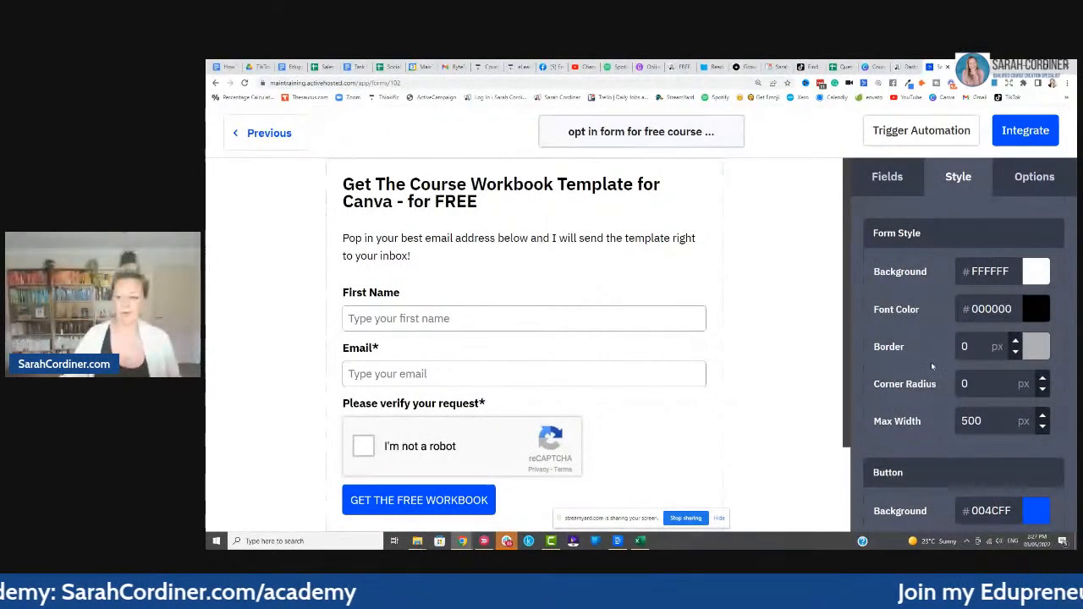
scroll(937, 354, down, 4)
click(1036, 331)
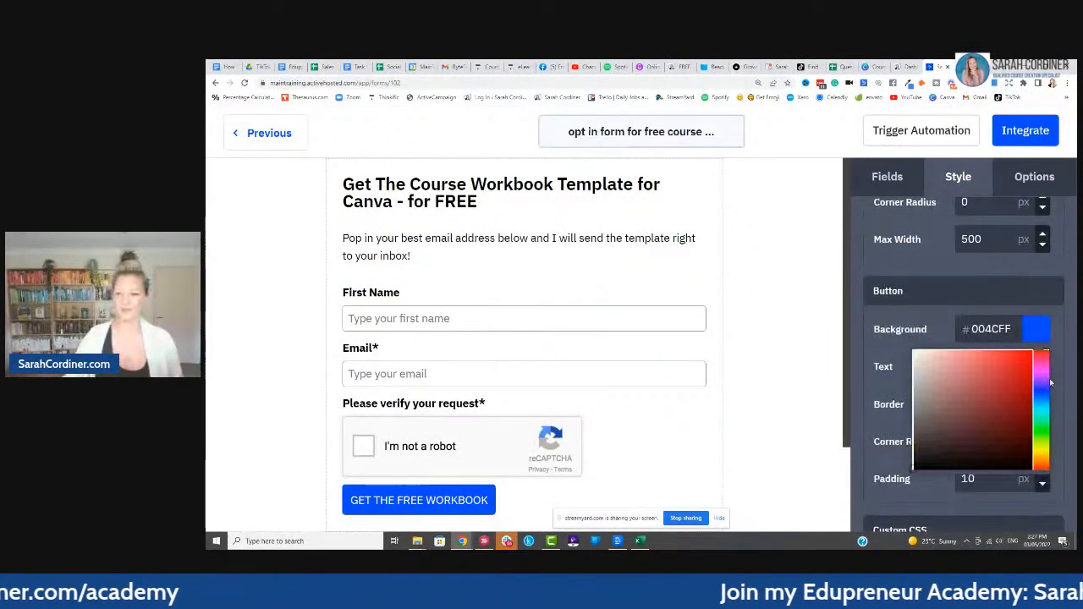
click(1041, 391)
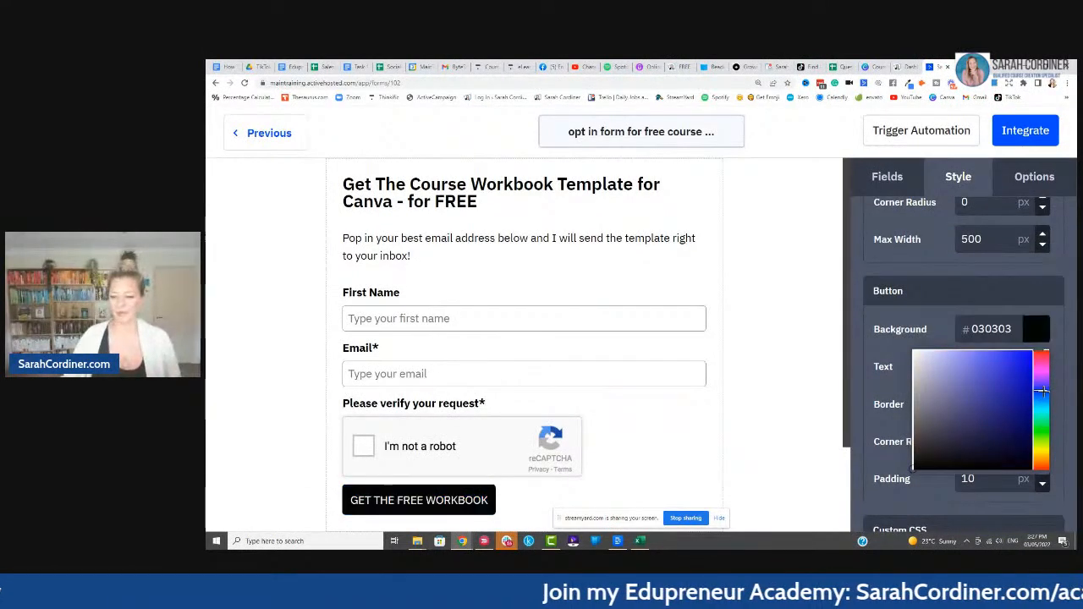
click(1045, 395)
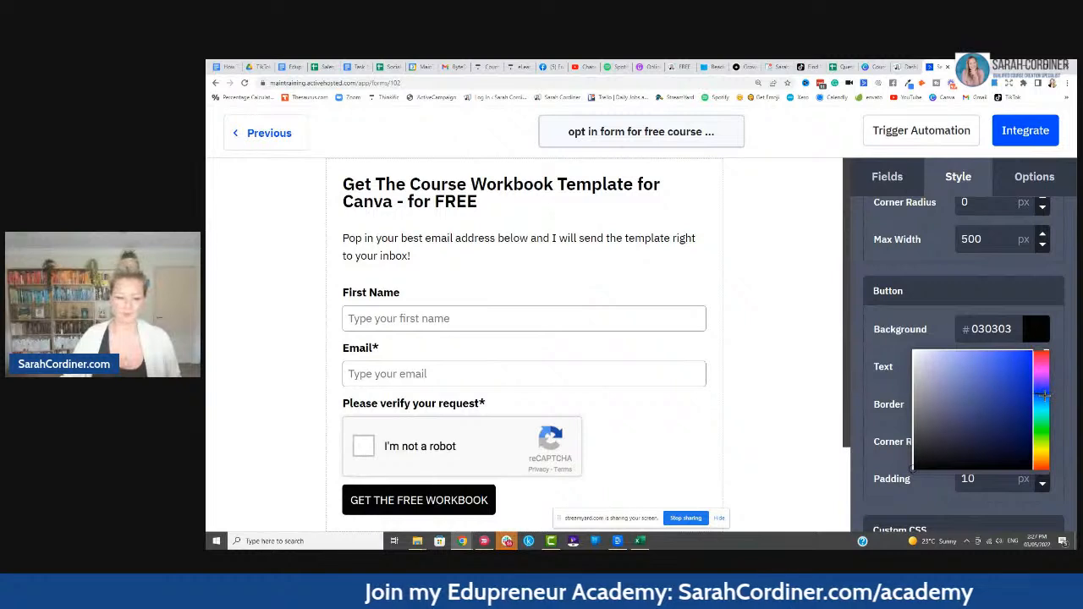
click(1012, 392)
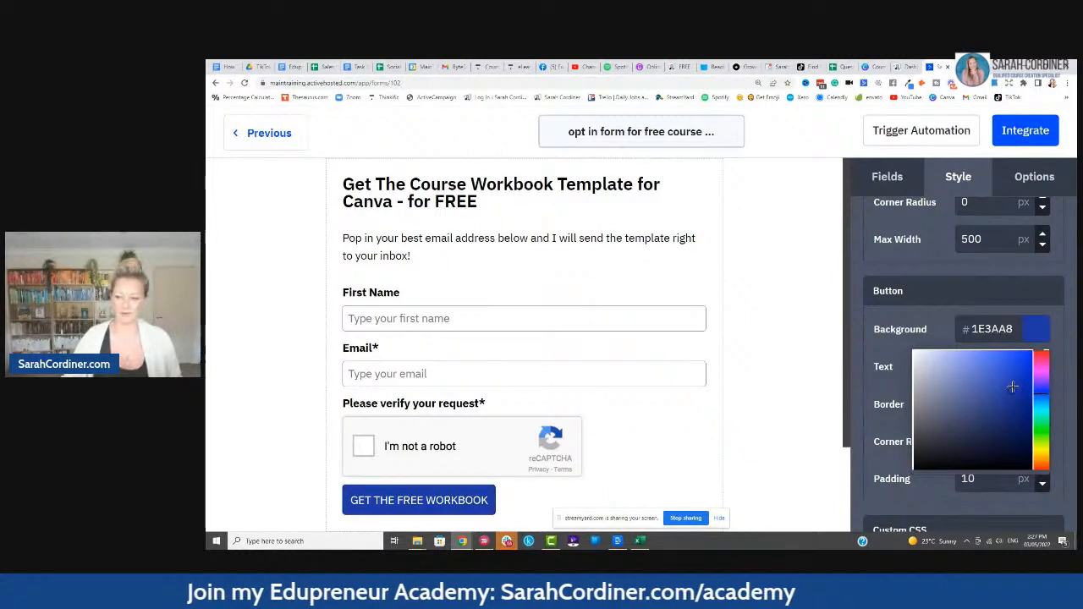
click(1022, 396)
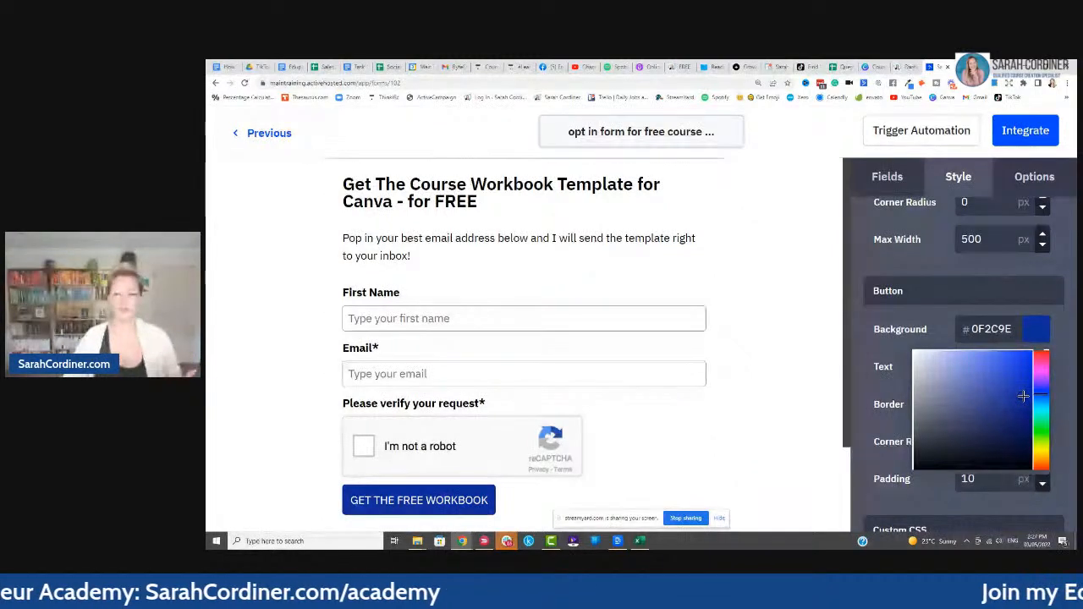
click(811, 329)
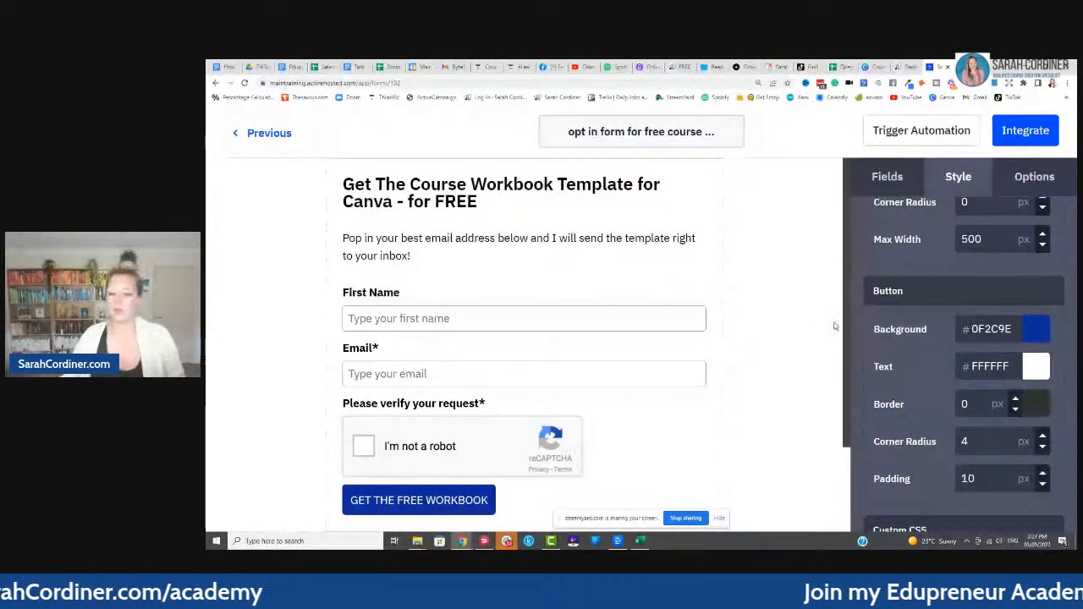
scroll(833, 326, up, 1)
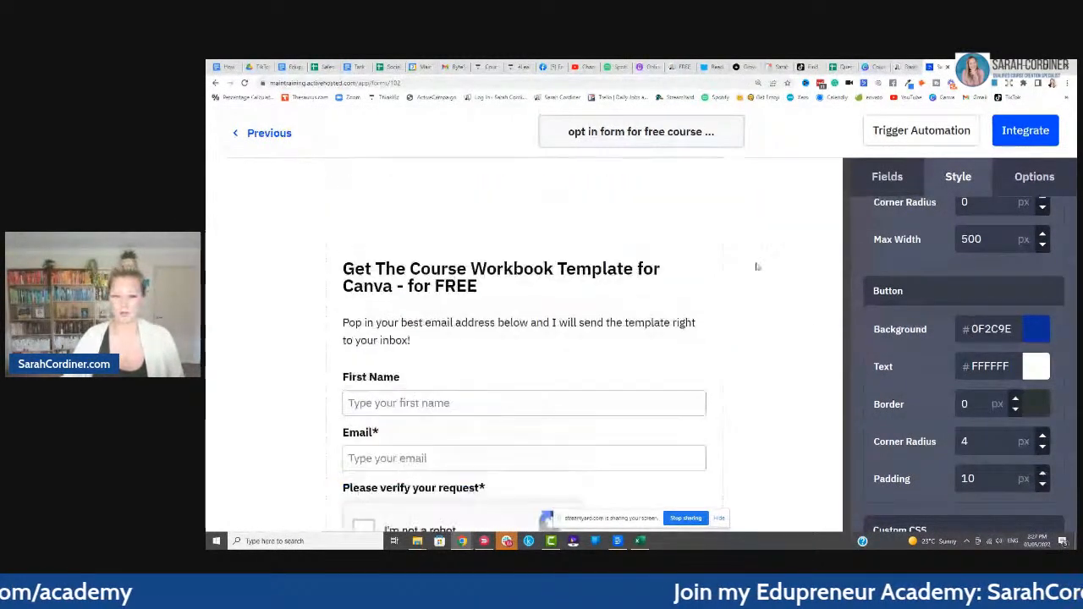
- Drag an Image field below the form heading, then open the Image Manager for the empty block
click(902, 176)
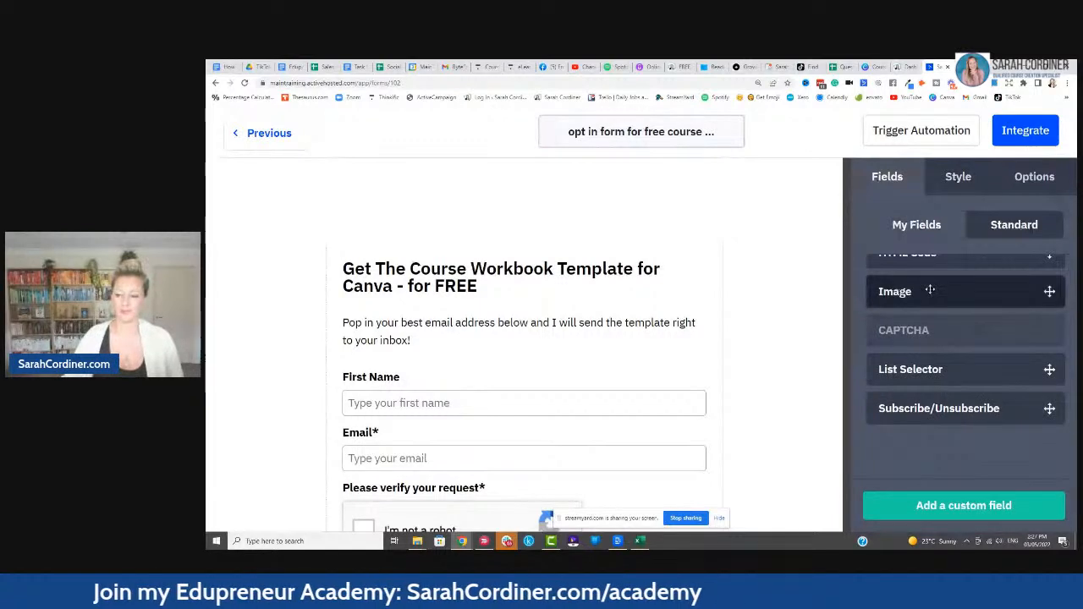
scroll(931, 298, up, 1)
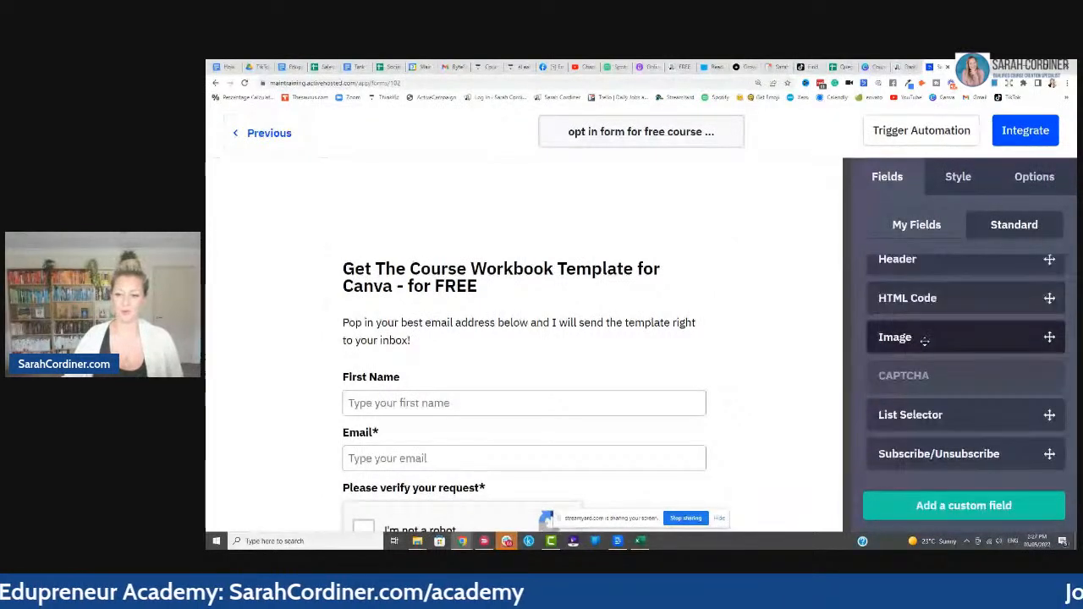
scroll(924, 340, up, 5)
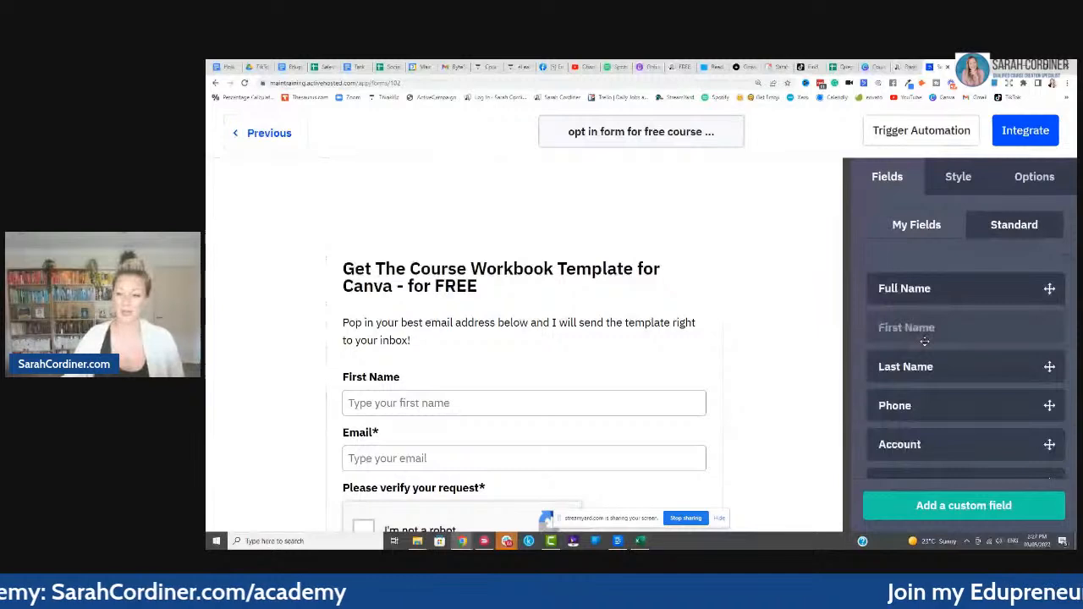
scroll(925, 341, down, 6)
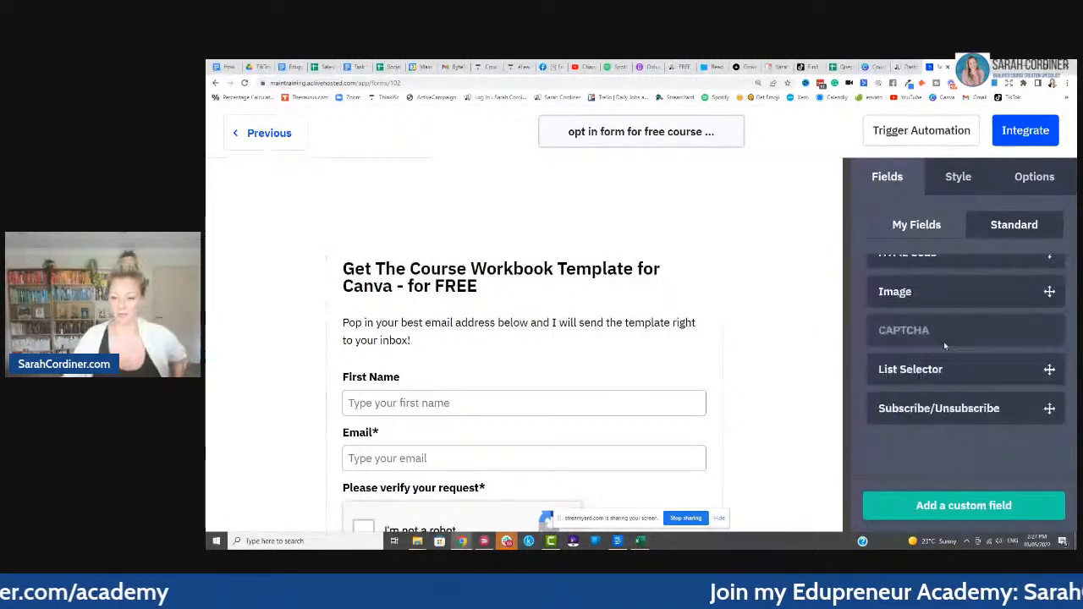
scroll(943, 341, up, 3)
scroll(951, 343, up, 1)
scroll(949, 339, up, 1)
scroll(944, 364, down, 2)
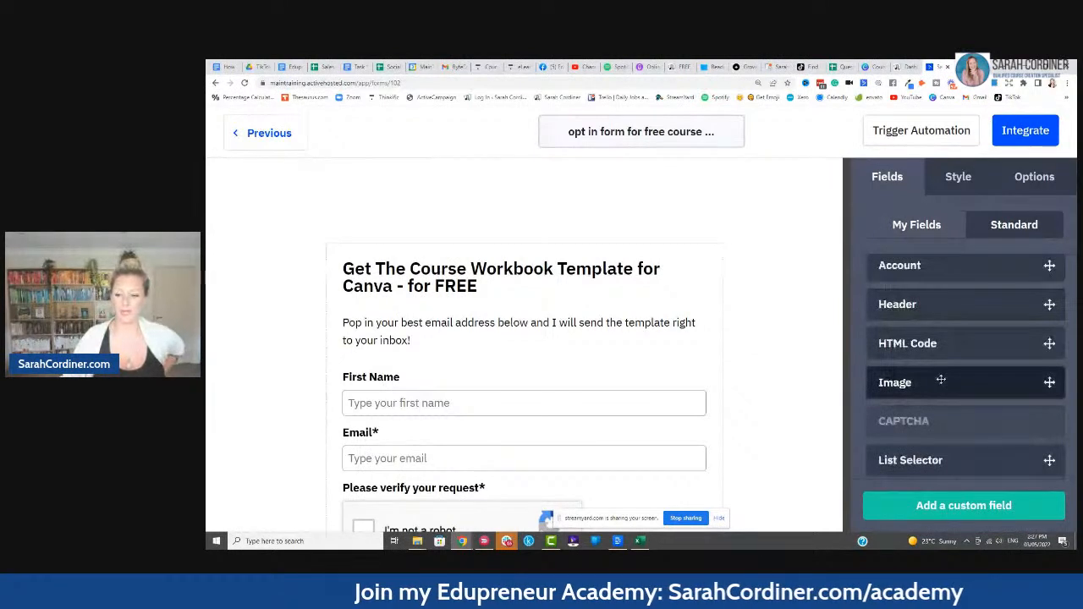
drag(941, 380, 542, 313)
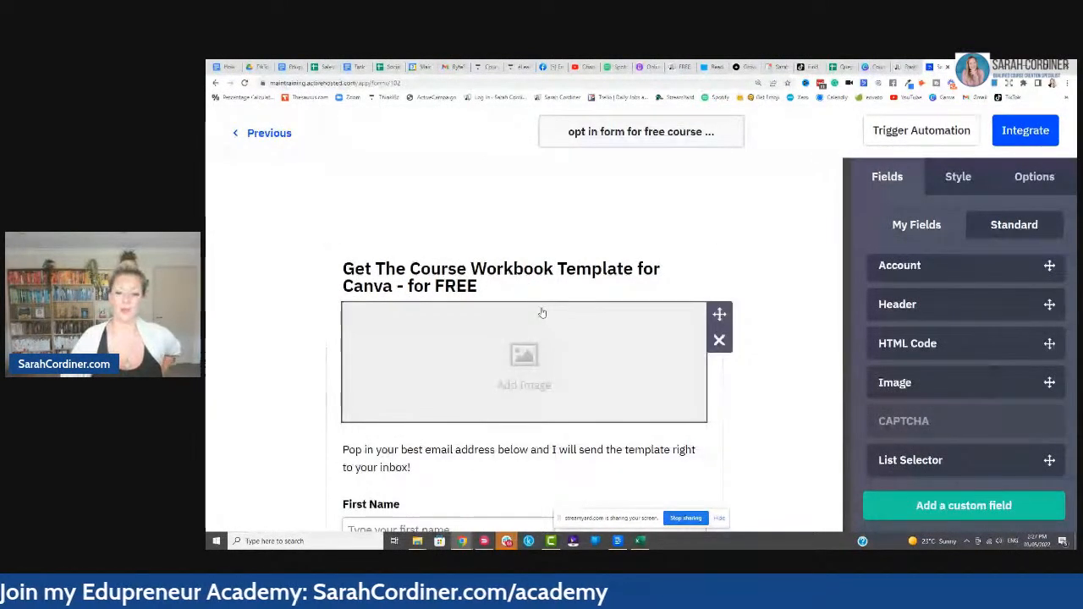
click(542, 313)
click(540, 269)
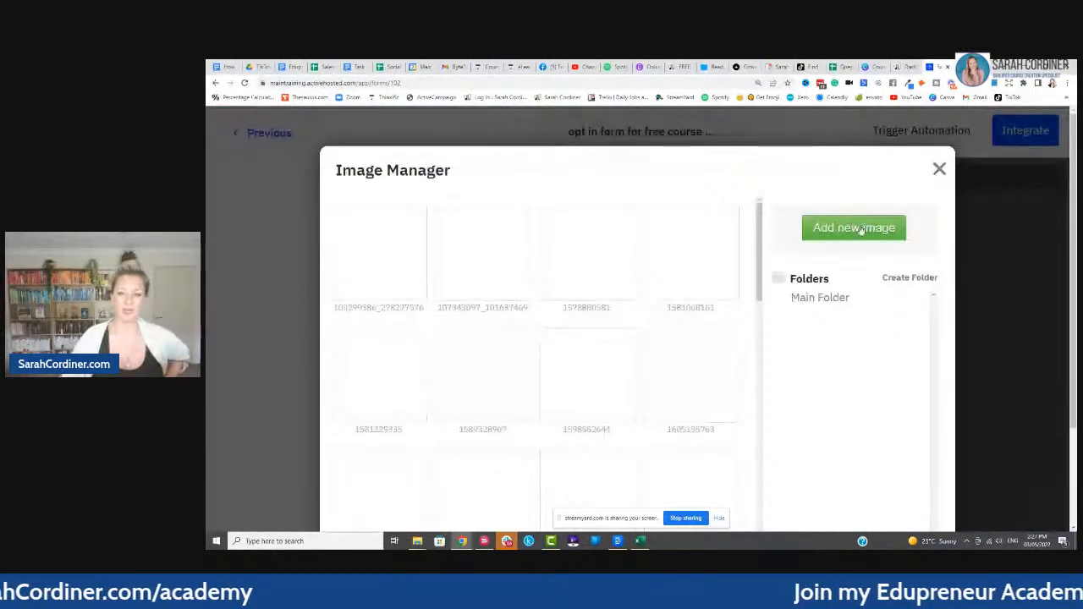
click(856, 229)
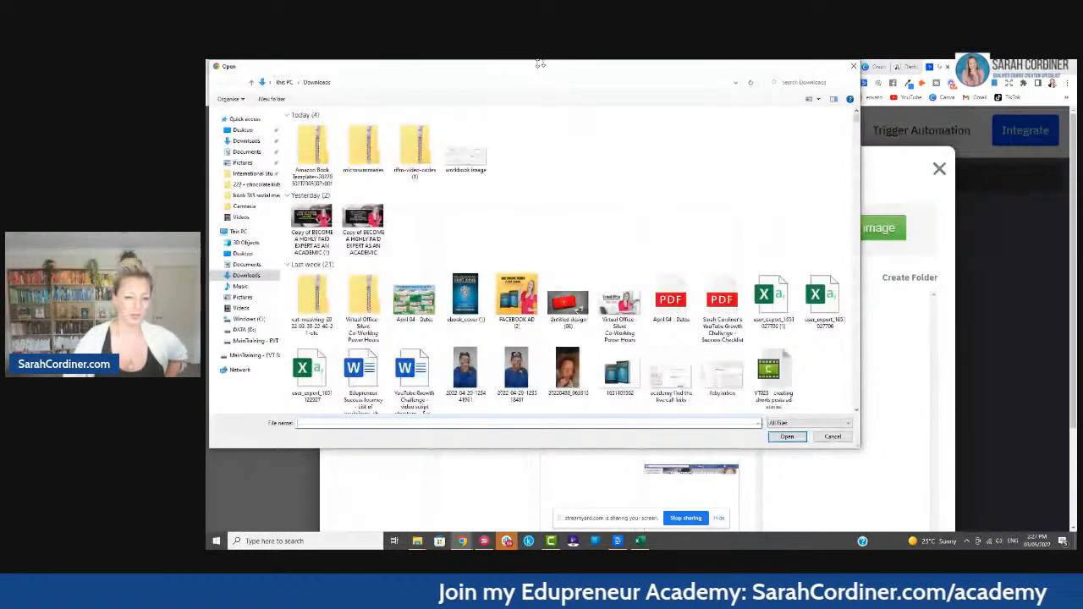
drag(539, 61, 540, 155)
click(854, 162)
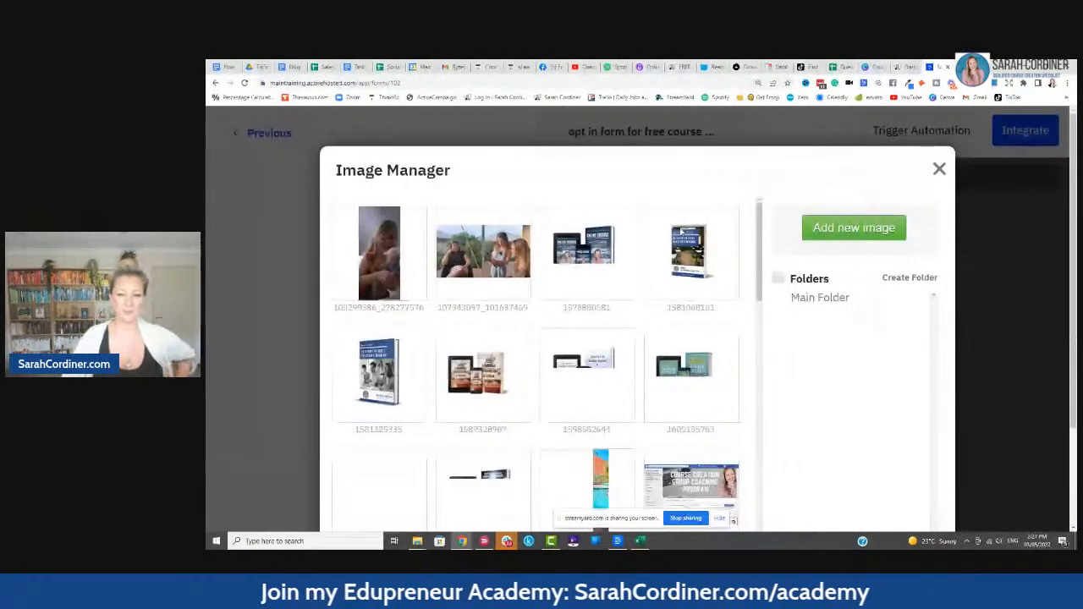
mouse_move(628, 274)
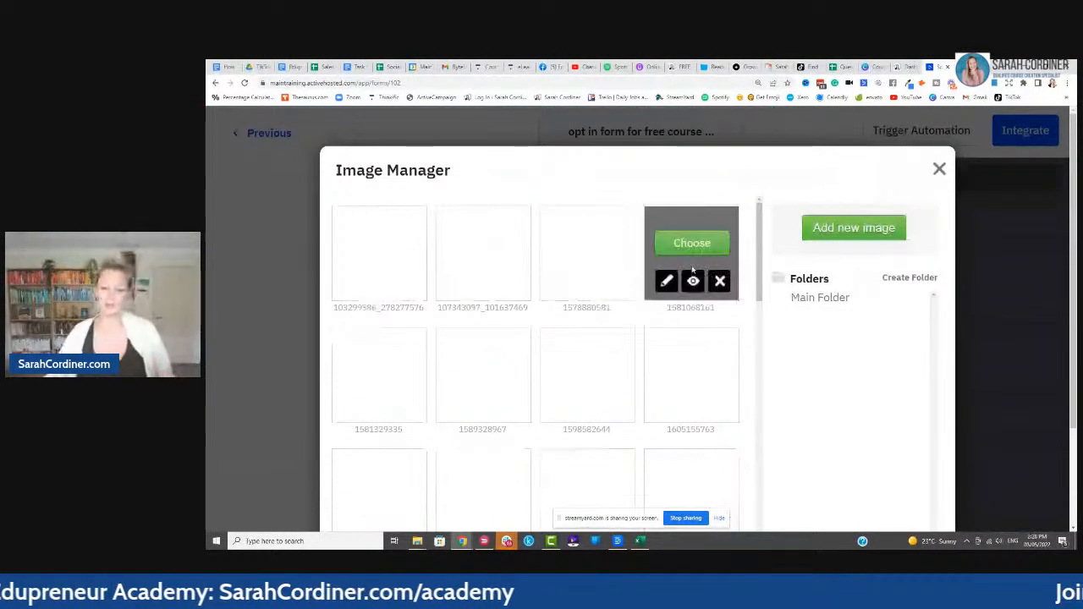
scroll(759, 292, down, 1)
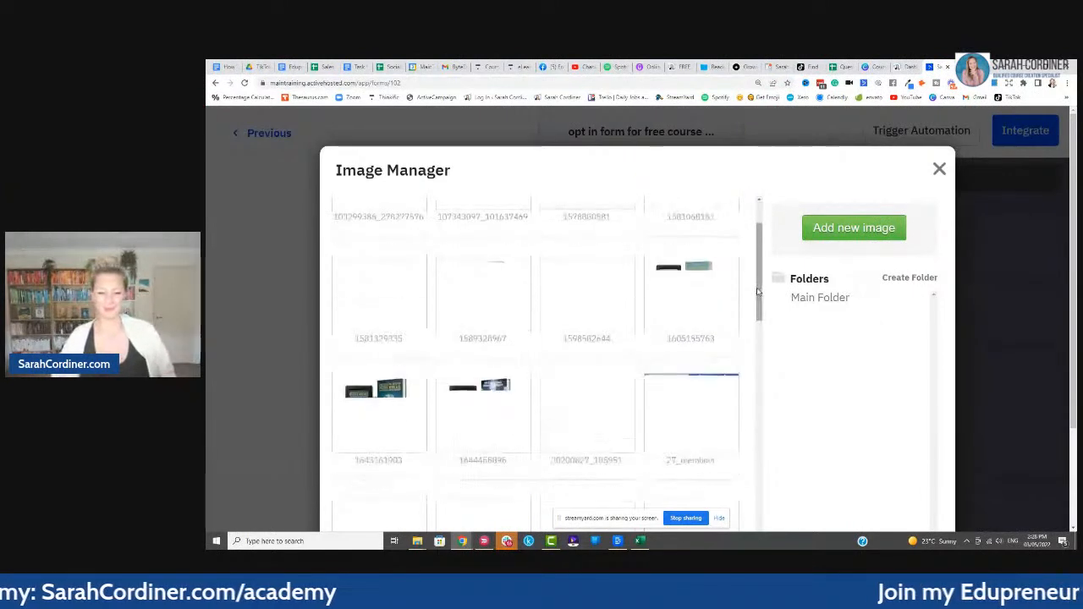
scroll(757, 292, down, 3)
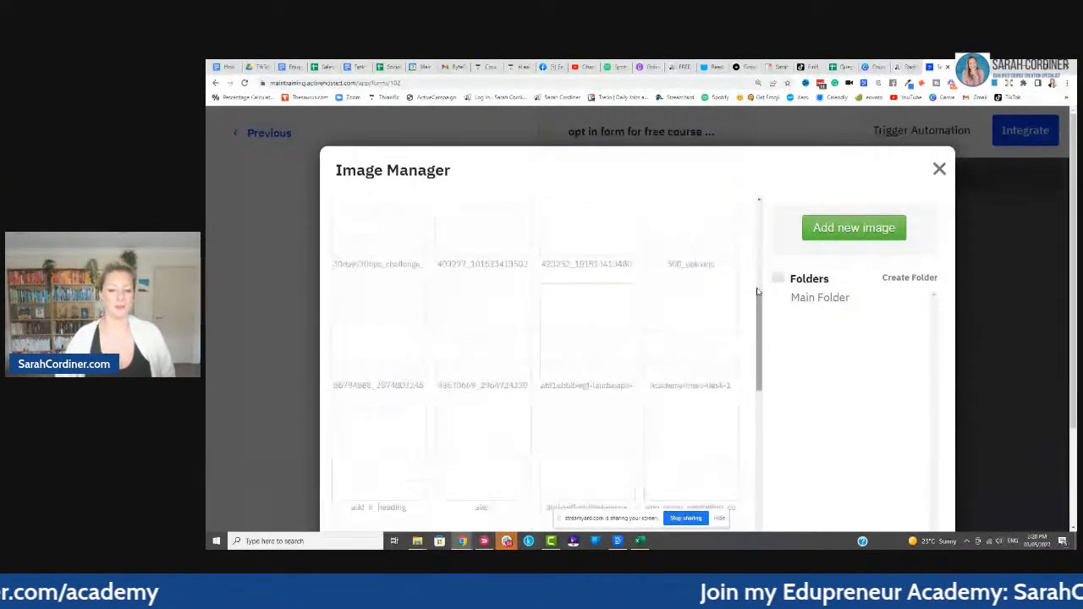
scroll(757, 292, down, 6)
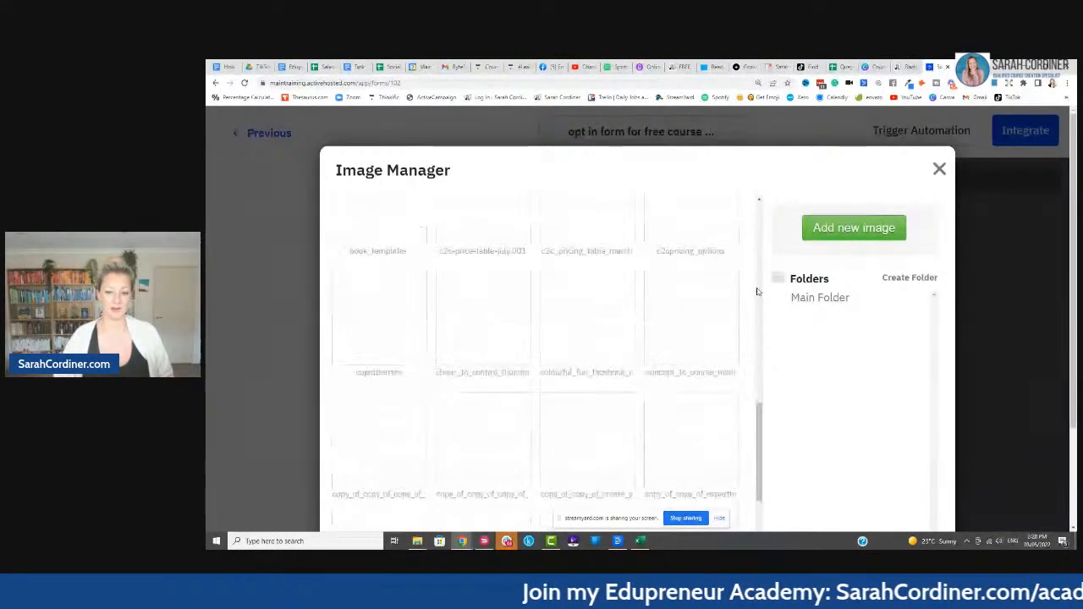
scroll(757, 292, down, 2)
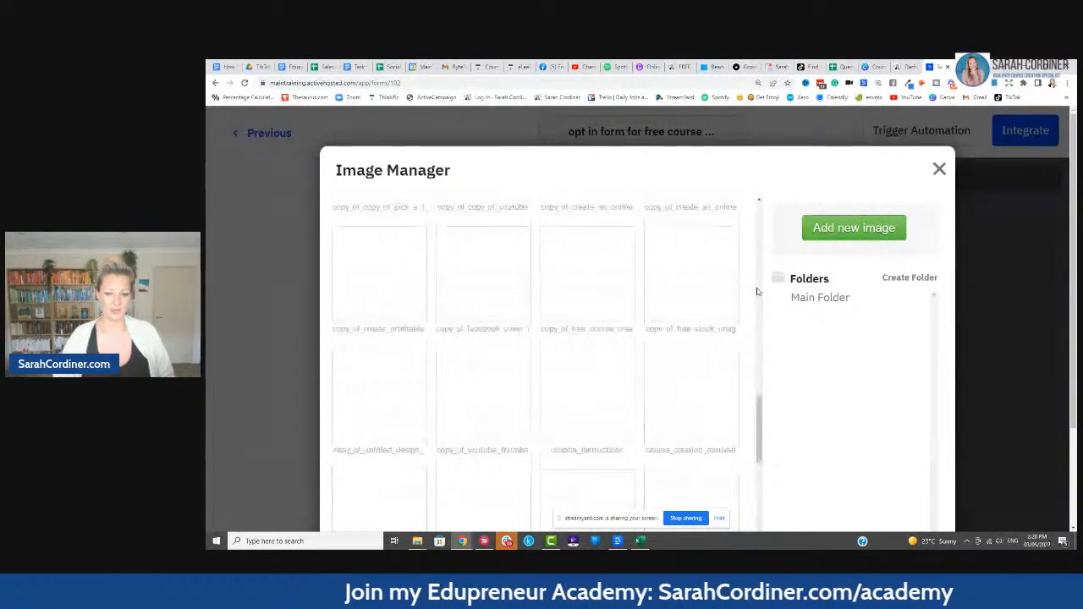
scroll(757, 292, up, 1)
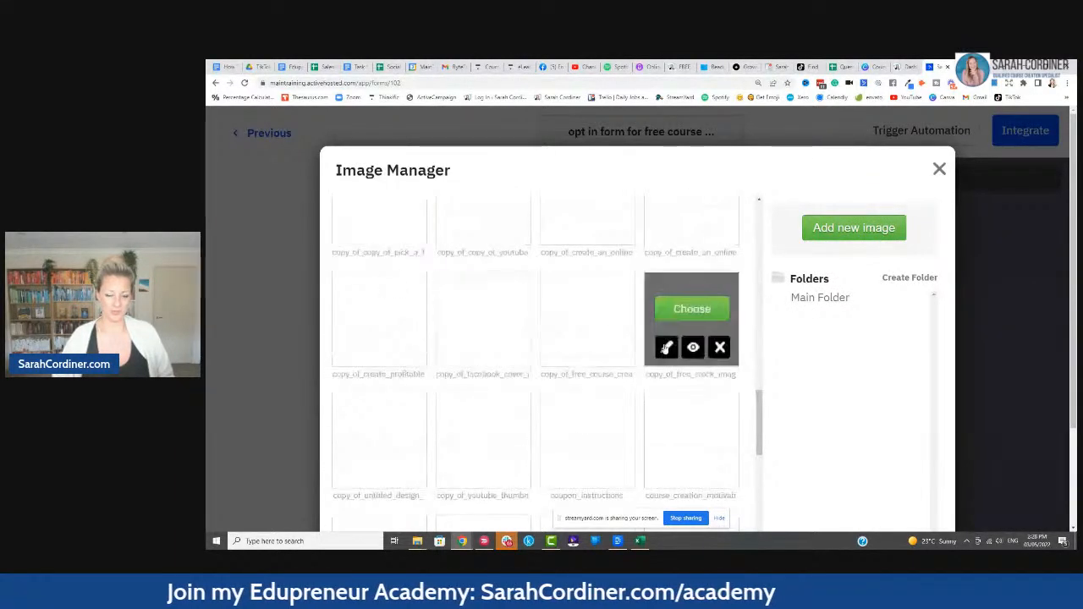
scroll(603, 326, down, 2)
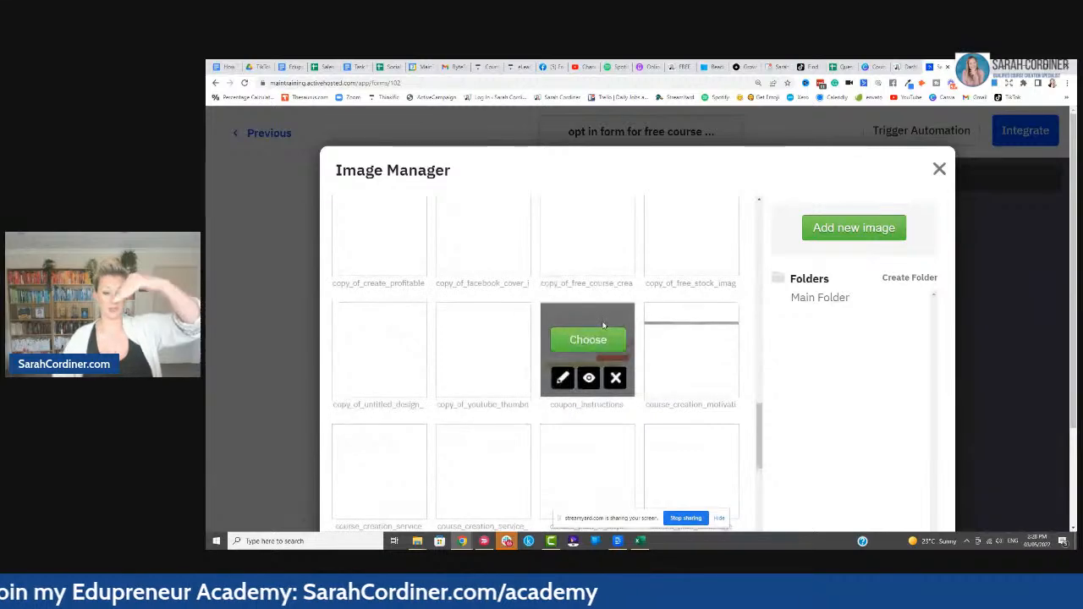
scroll(651, 326, down, 2)
scroll(647, 321, down, 6)
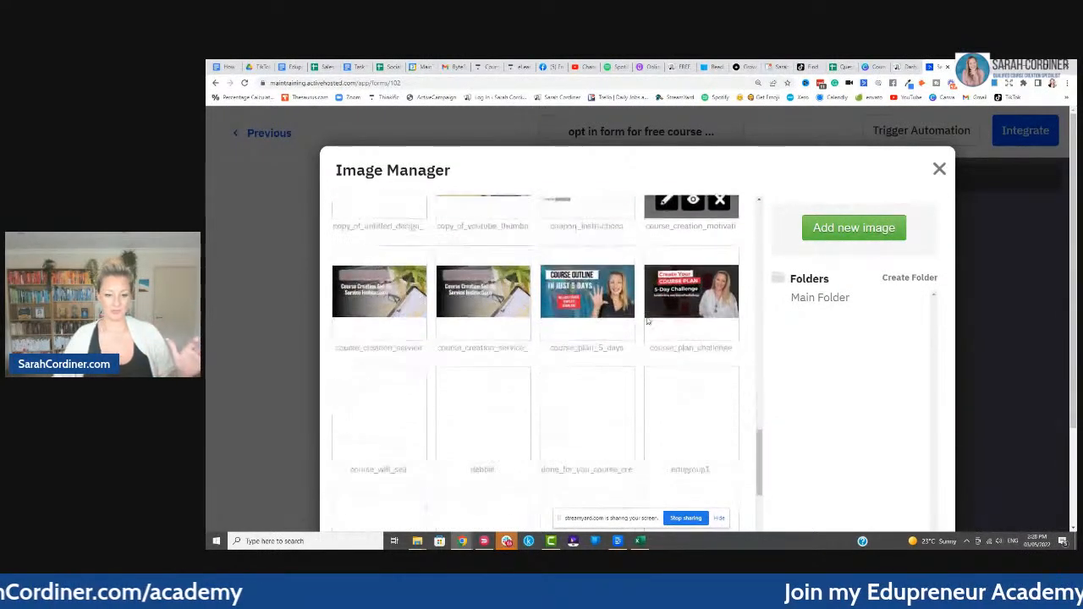
scroll(677, 313, up, 3)
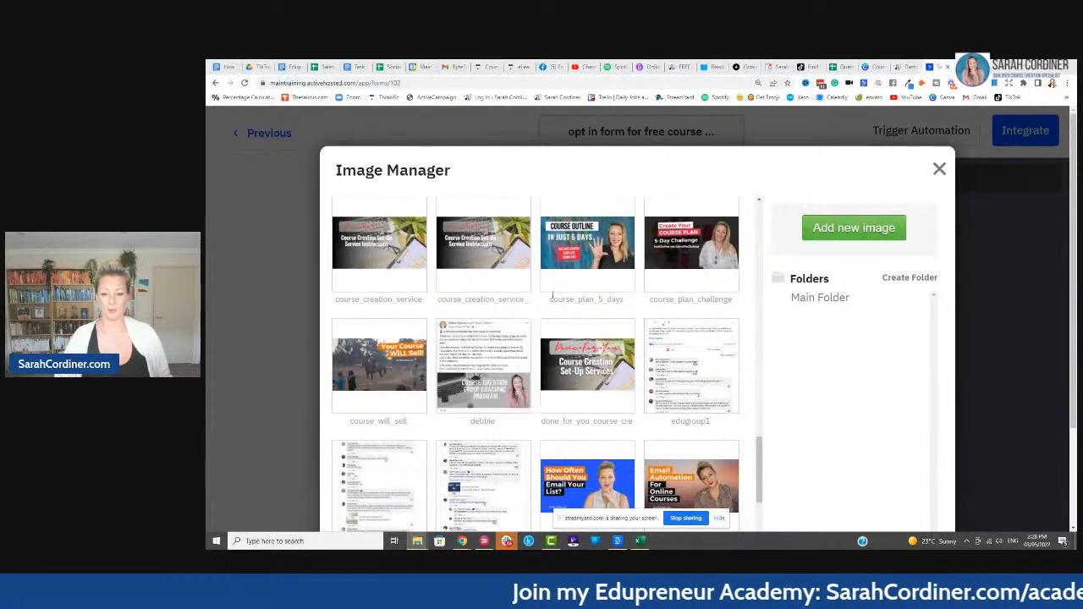
scroll(594, 280, down, 3)
scroll(594, 288, down, 10)
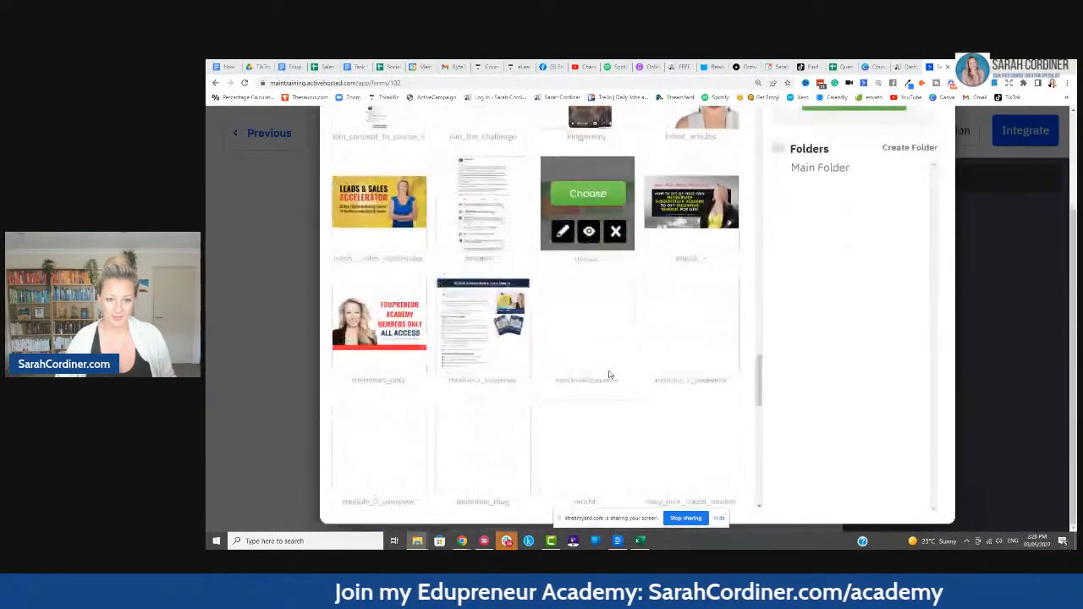
scroll(556, 336, down, 12)
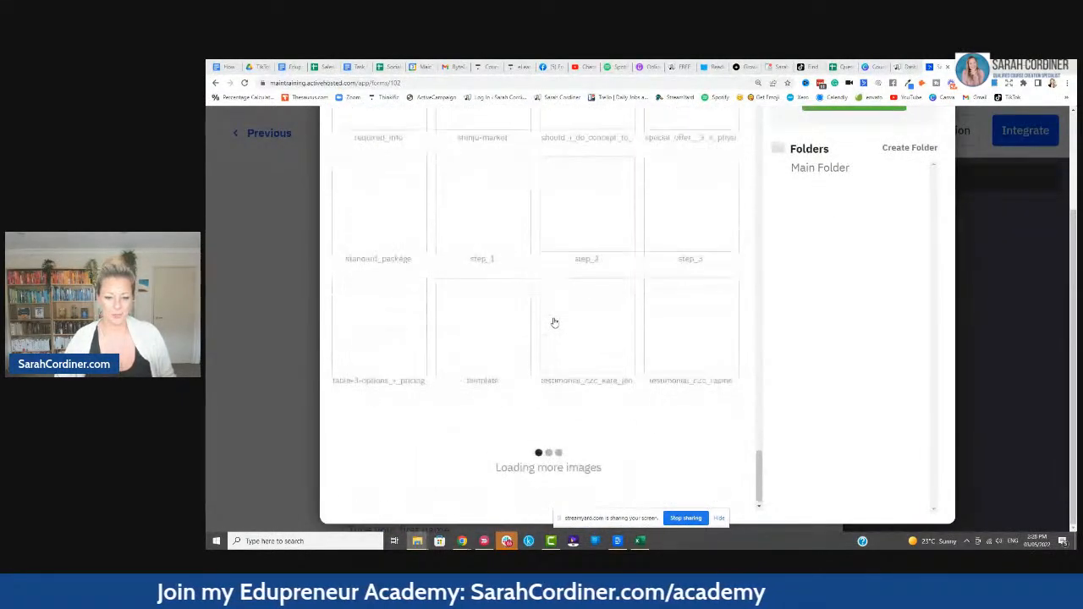
scroll(554, 322, down, 5)
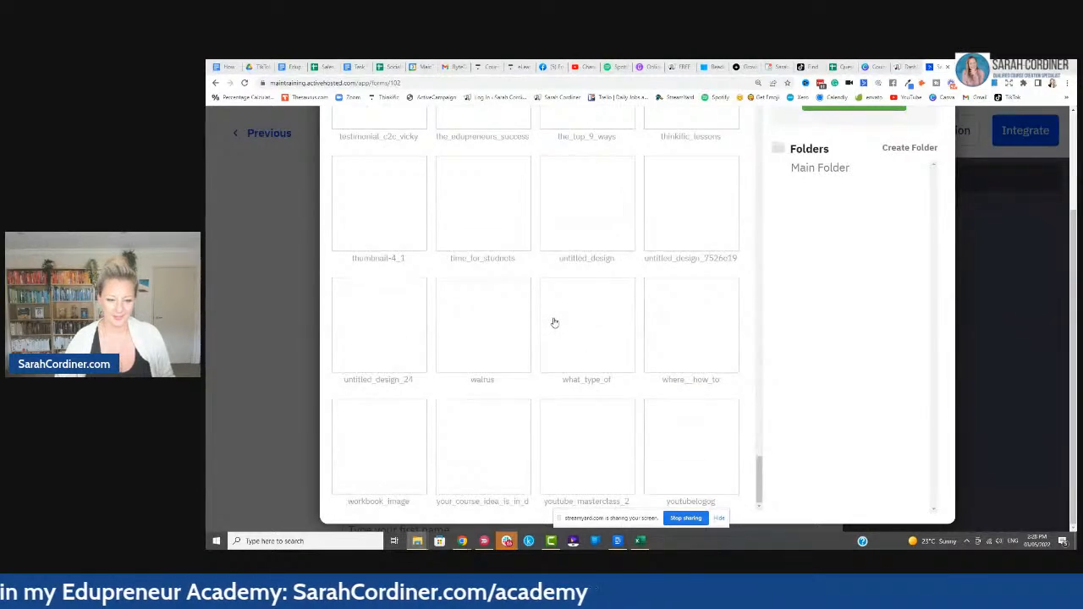
click(387, 436)
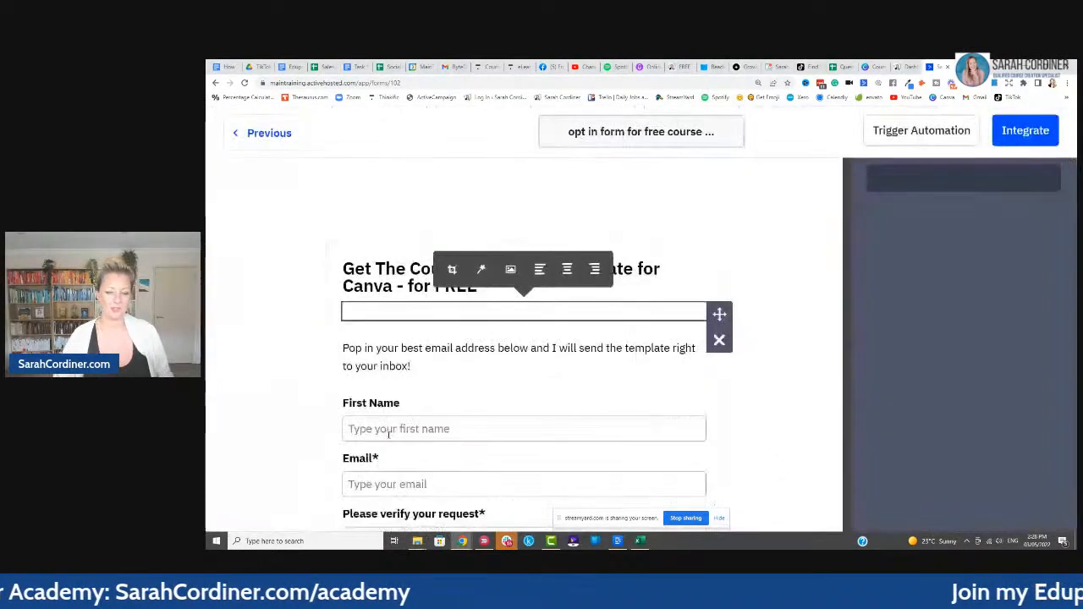
click(601, 300)
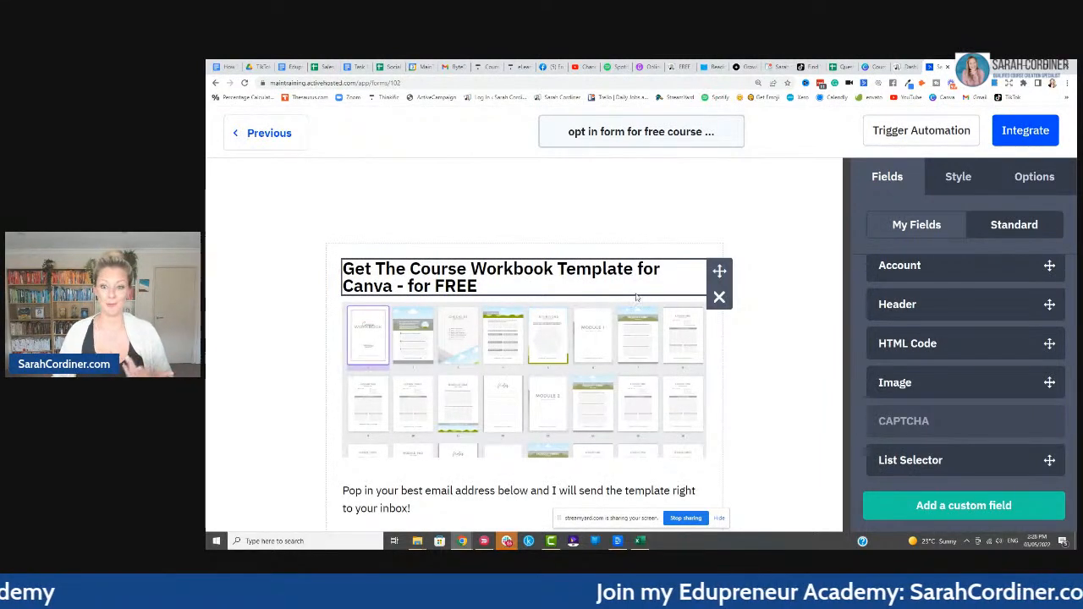
scroll(817, 271, down, 1)
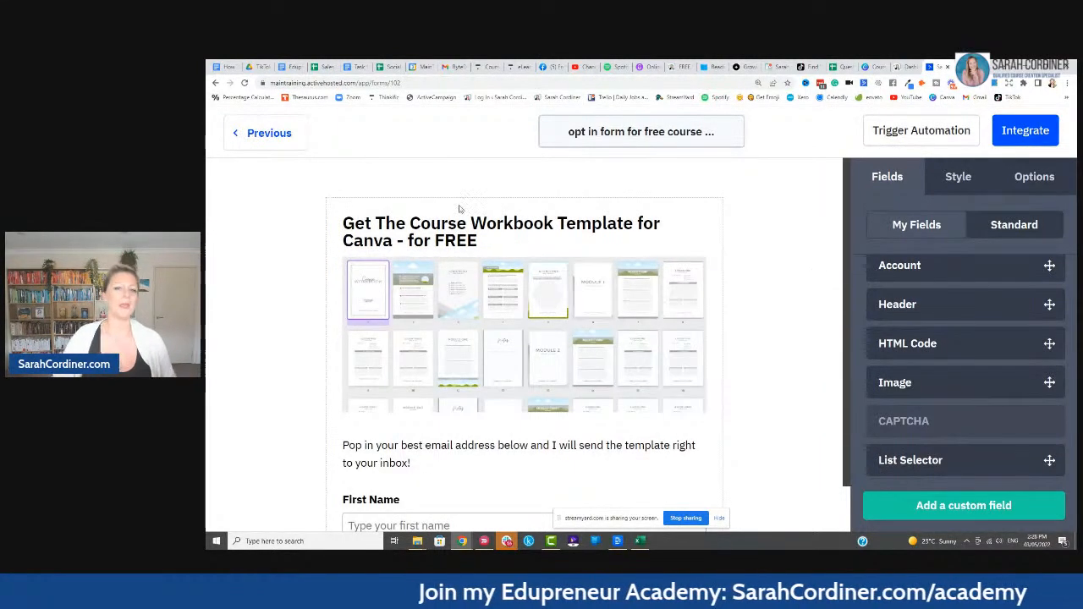
scroll(808, 246, down, 2)
scroll(805, 239, up, 2)
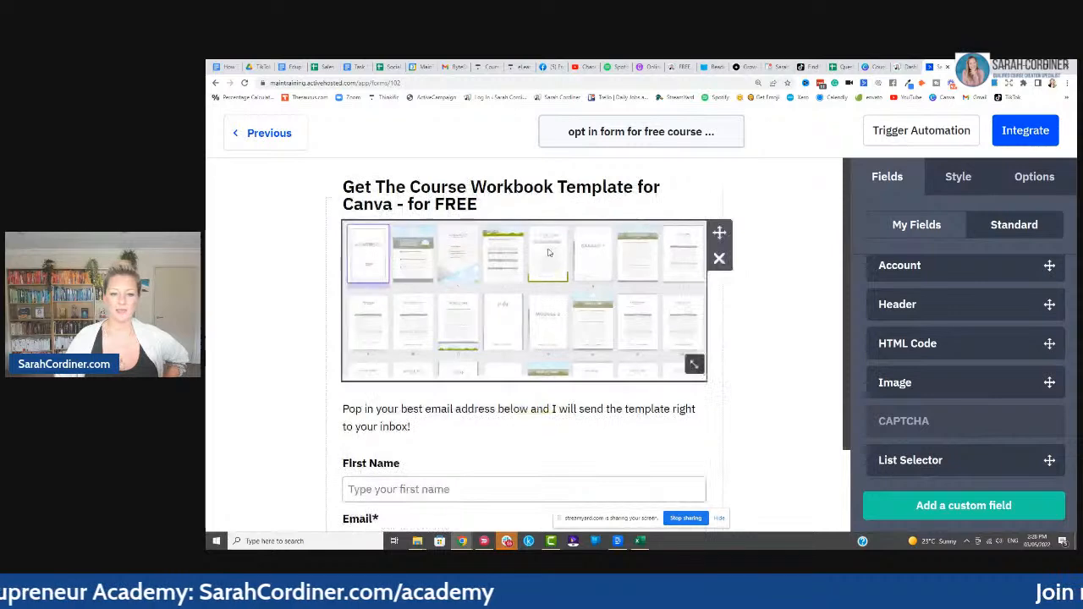
scroll(683, 331, down, 1)
scroll(684, 331, down, 3)
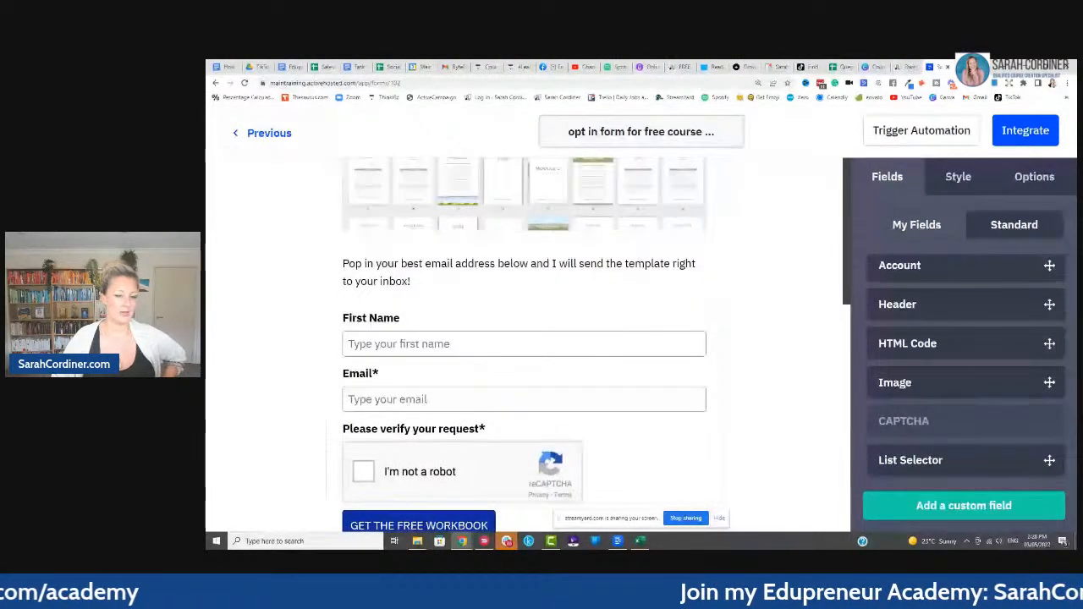
scroll(406, 290, down, 1)
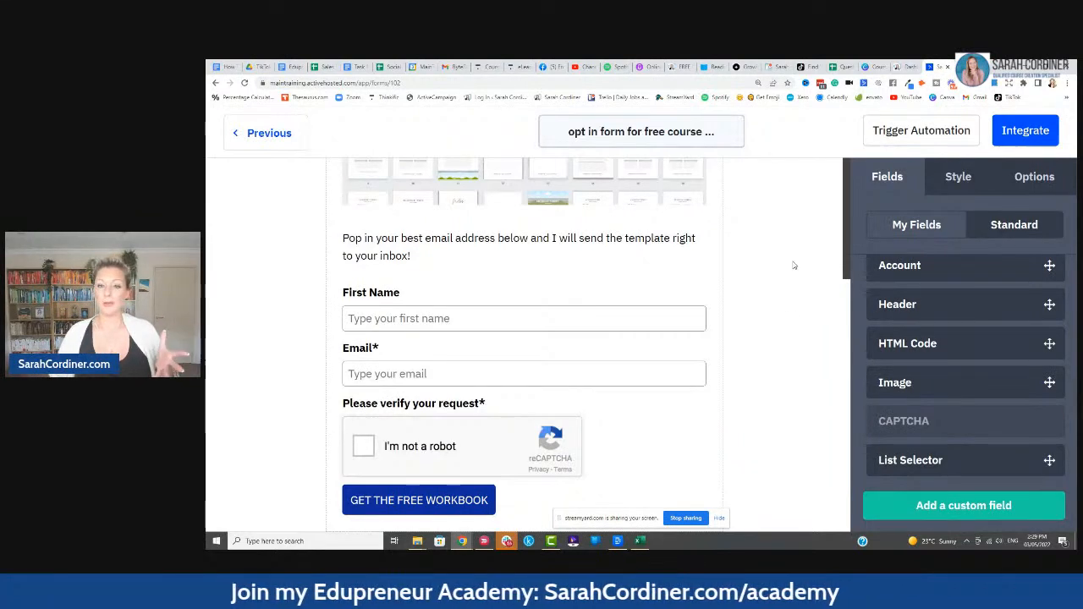
- In the form Options, change the On Submit action from Show Thank You to Open URL
click(975, 184)
click(1061, 182)
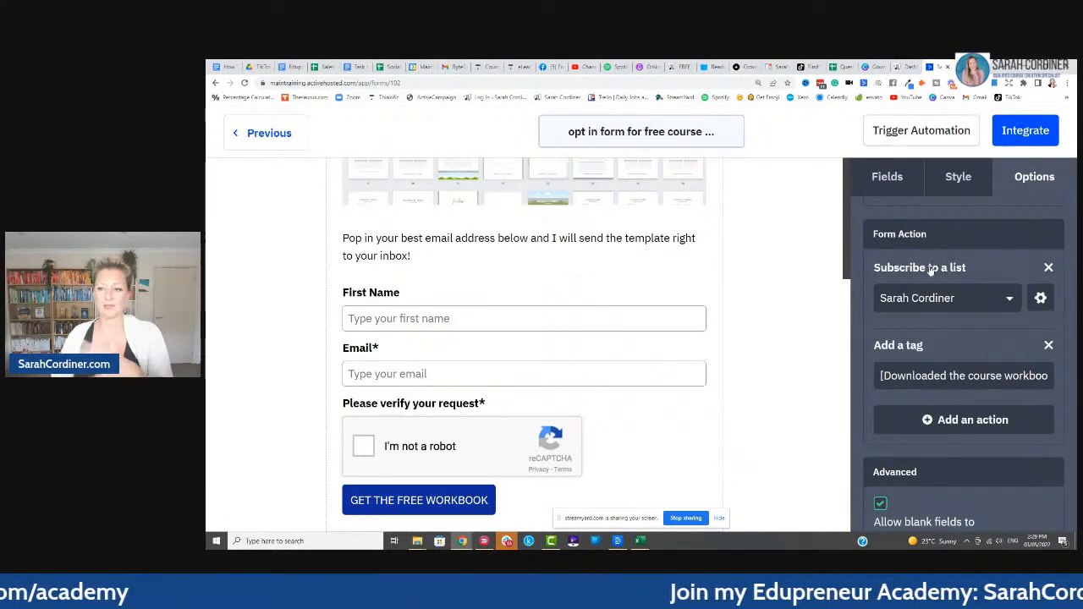
scroll(1003, 328, down, 1)
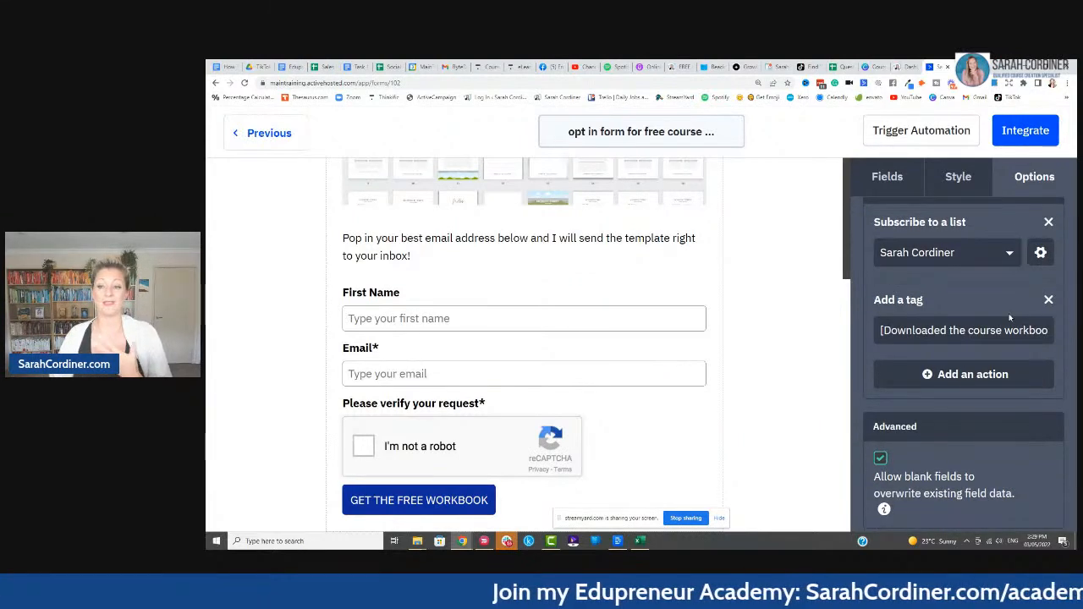
scroll(1009, 317, up, 5)
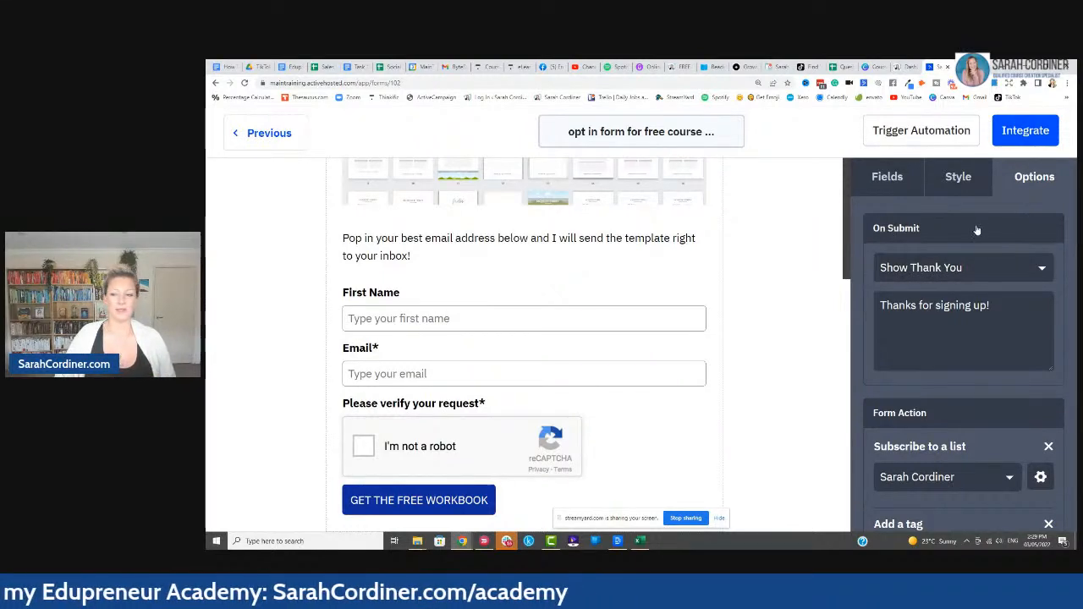
click(975, 271)
click(970, 306)
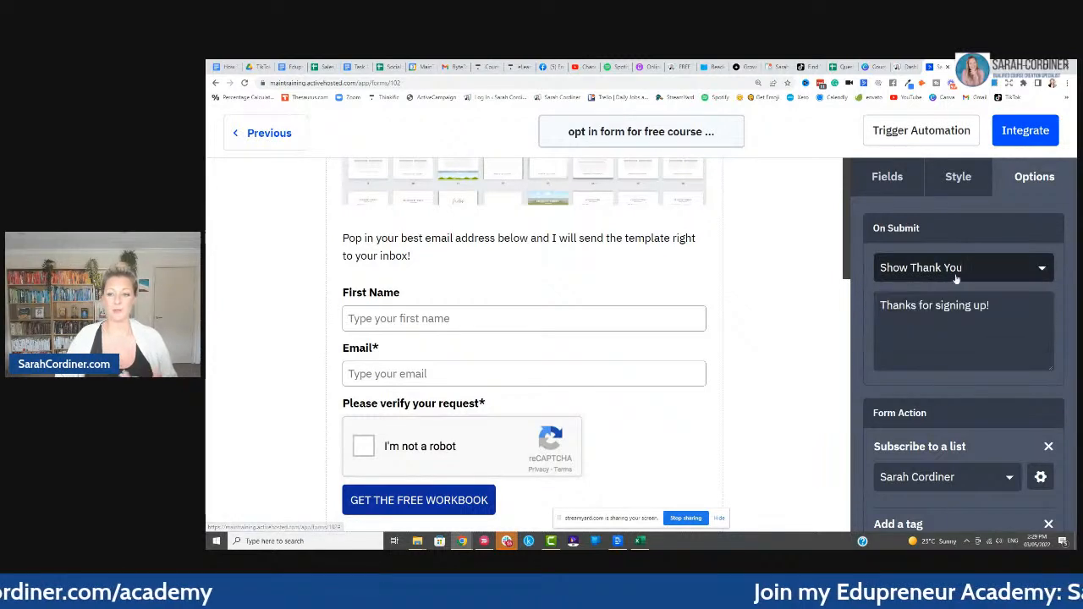
click(1026, 301)
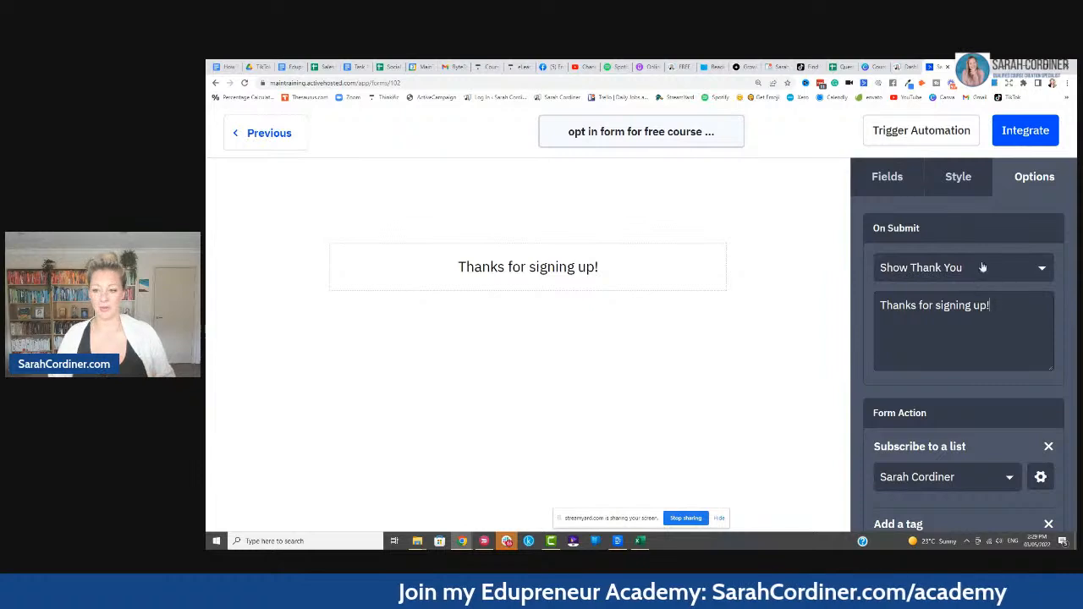
click(984, 271)
click(913, 331)
click(917, 304)
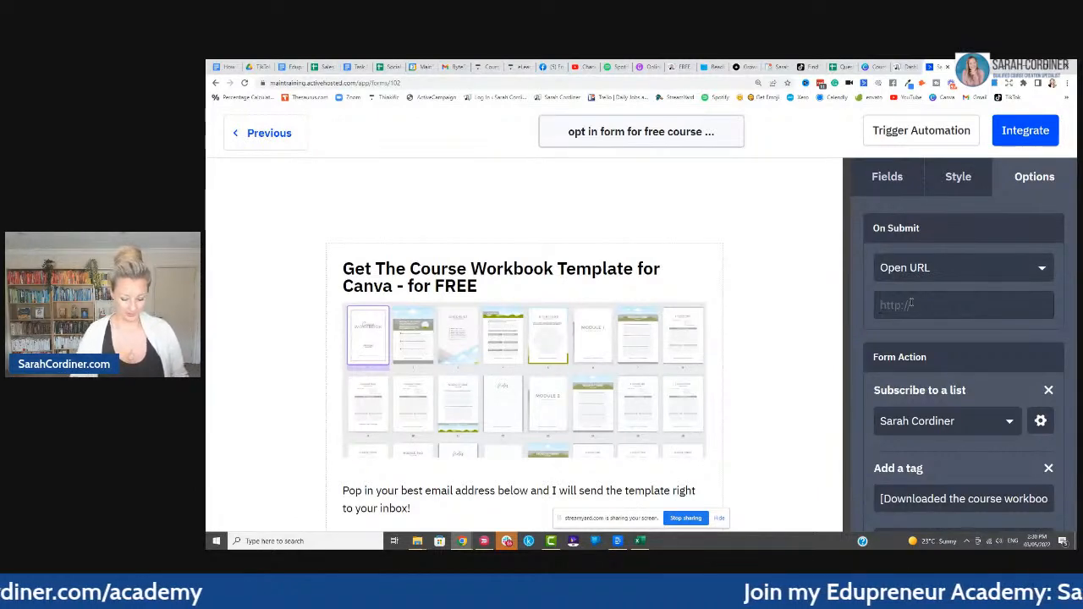
- Enter the course creator's website academy page (…/academy) as the Open URL redirect address
text(www.)
key(BackSpace)
key(BackSpace)
key(BackSpace)
key(BackSpace)
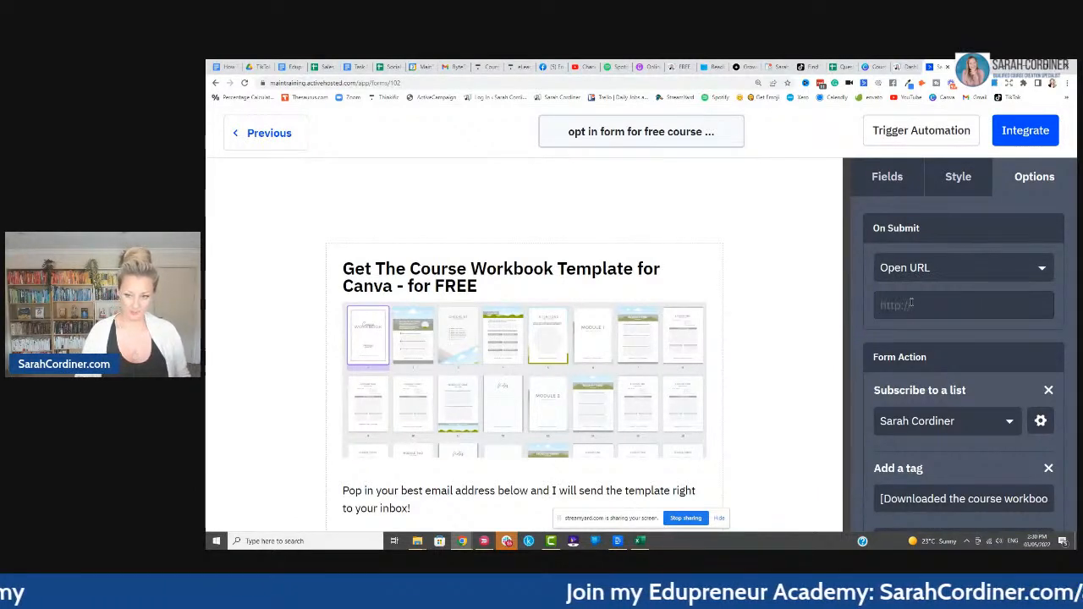
text(www.sarahco)
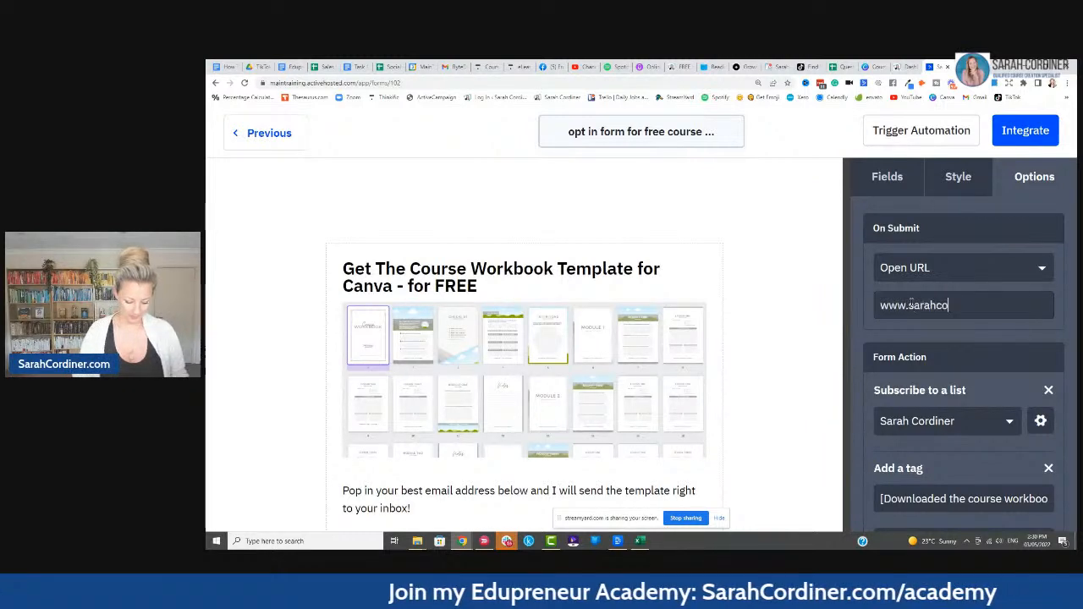
text(rdiner.com/aca)
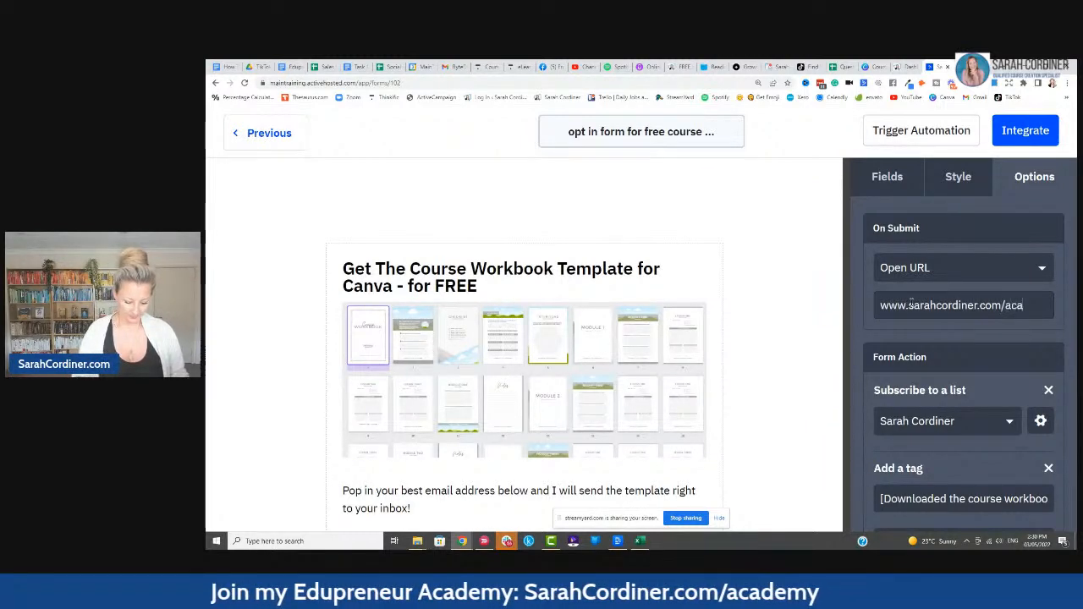
text(demy)
click(905, 333)
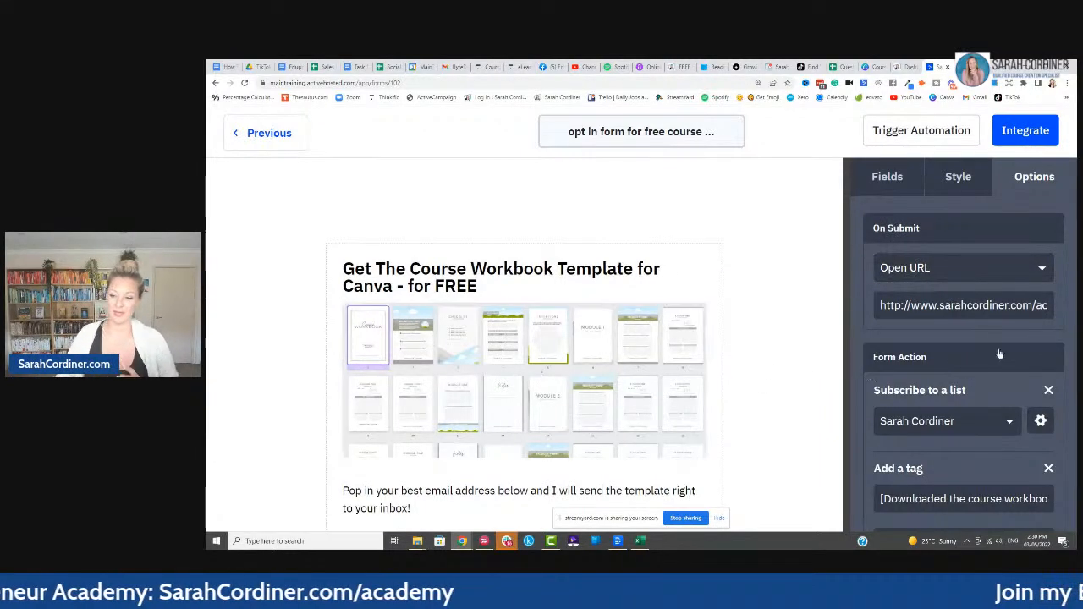
scroll(993, 335, down, 2)
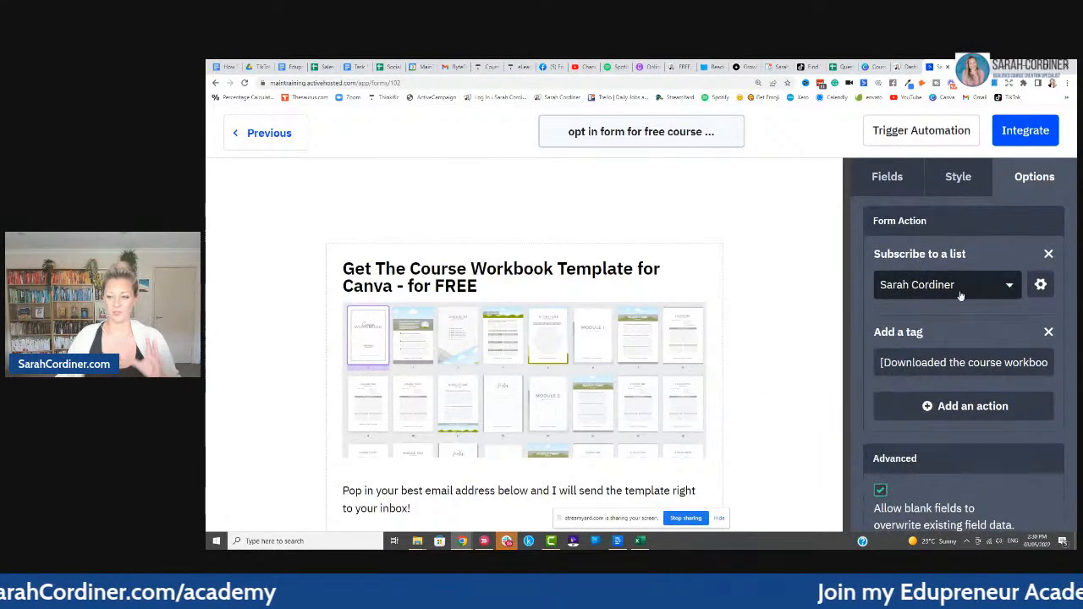
scroll(926, 326, down, 1)
scroll(947, 317, up, 2)
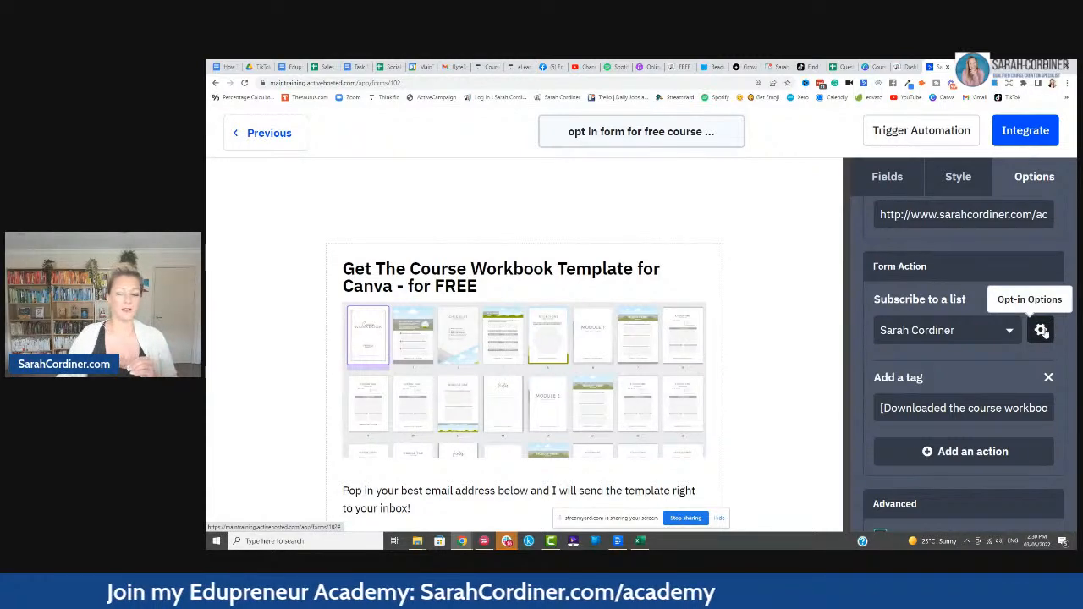
- Turn Opt-in Confirmation off in the list subscription's settings and save
click(1041, 330)
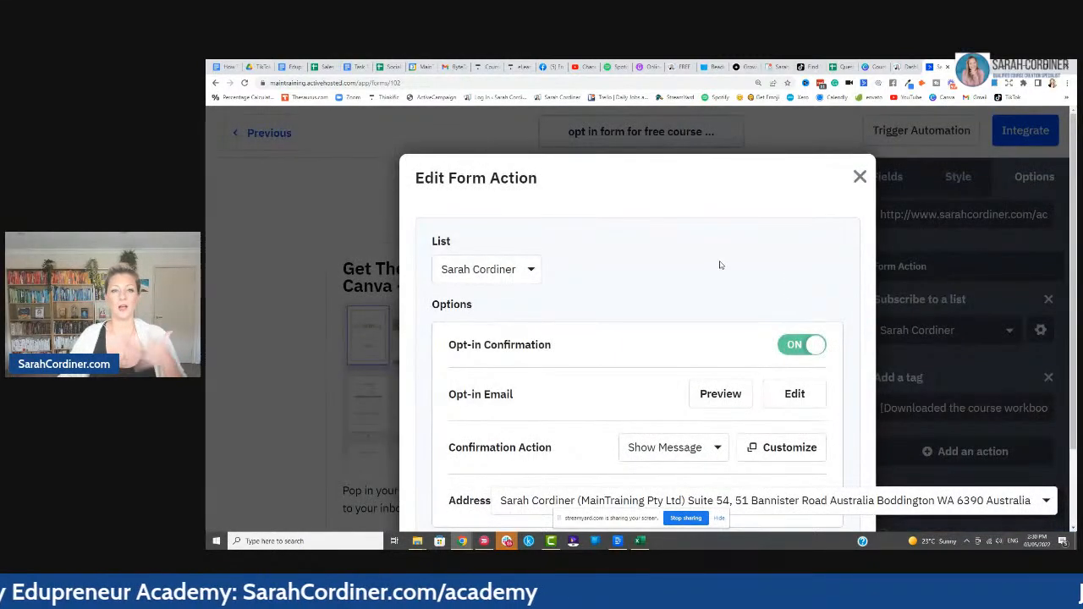
scroll(720, 265, down, 1)
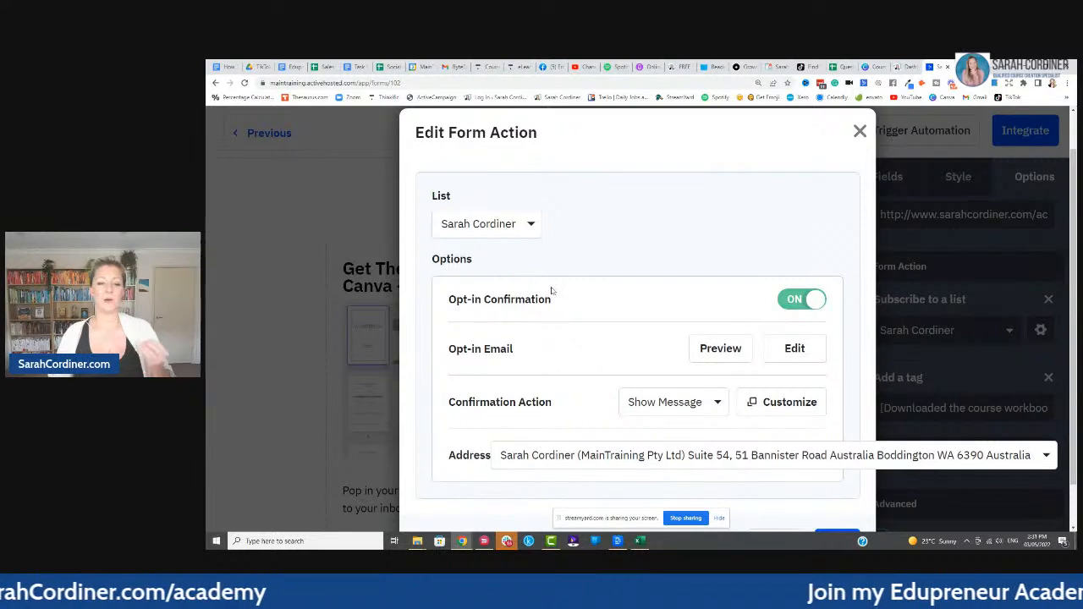
click(800, 299)
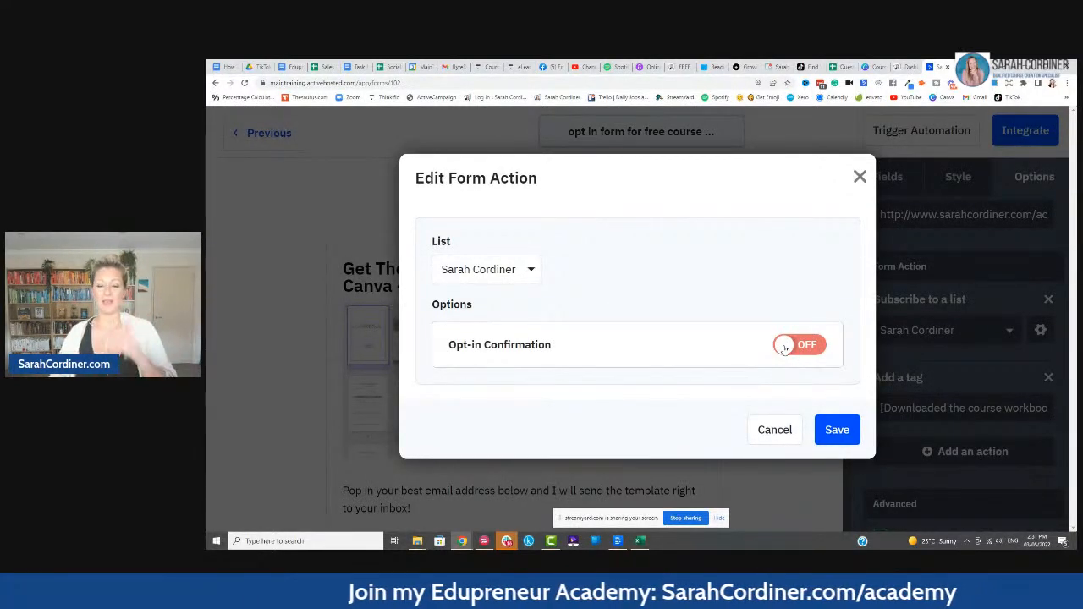
click(835, 430)
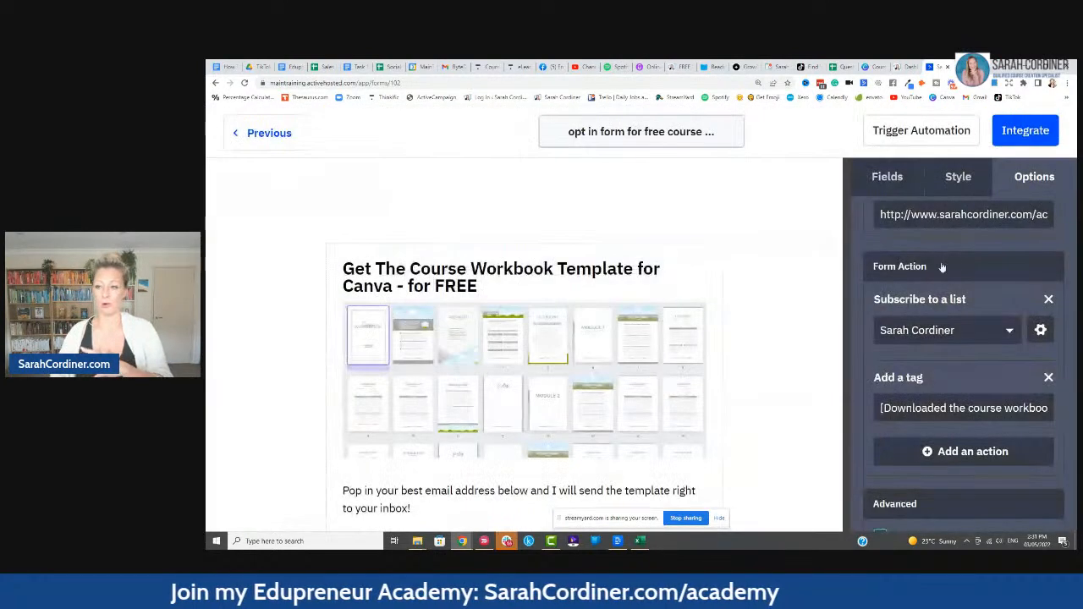
- Copy the form's shareable URL from the Link tab of the Integrate page
click(1023, 134)
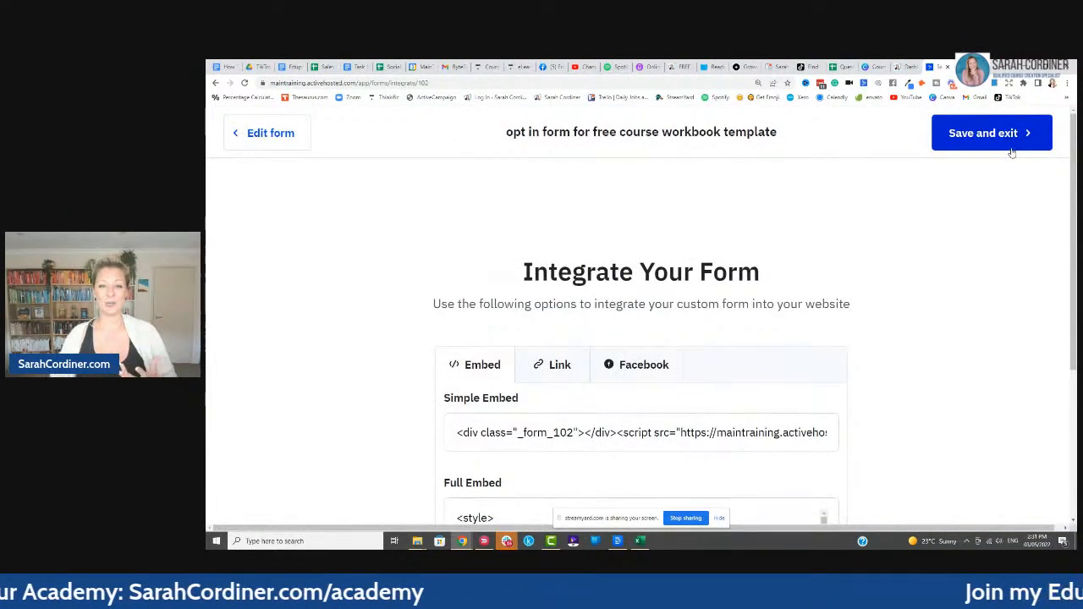
scroll(713, 196, down, 2)
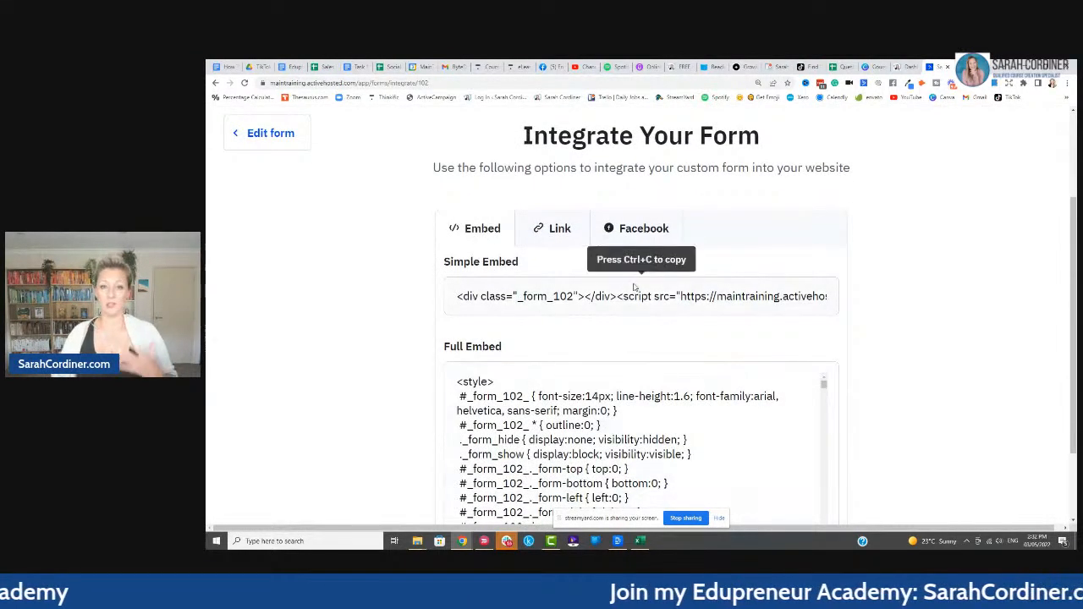
click(548, 236)
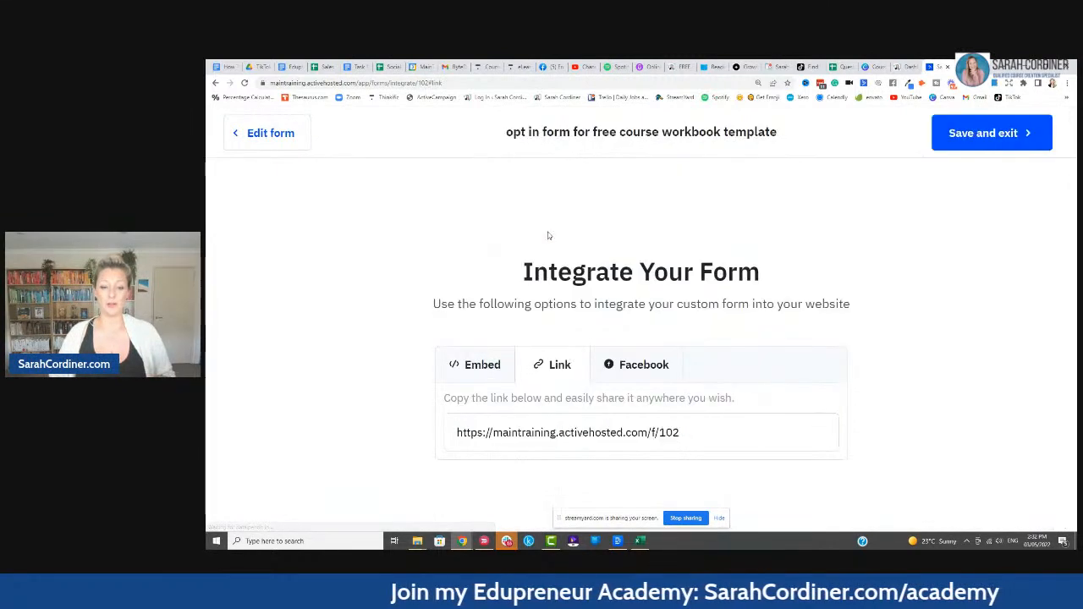
click(713, 425)
key(ctrl+c)
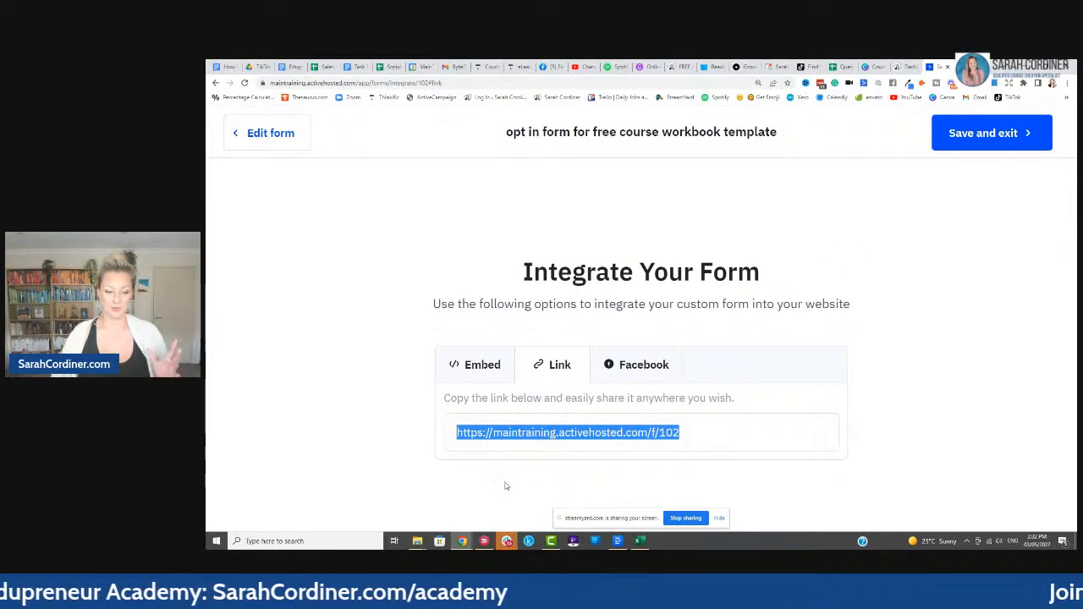
- Test the form link in a new Chrome tab, then return and save the form
click(960, 66)
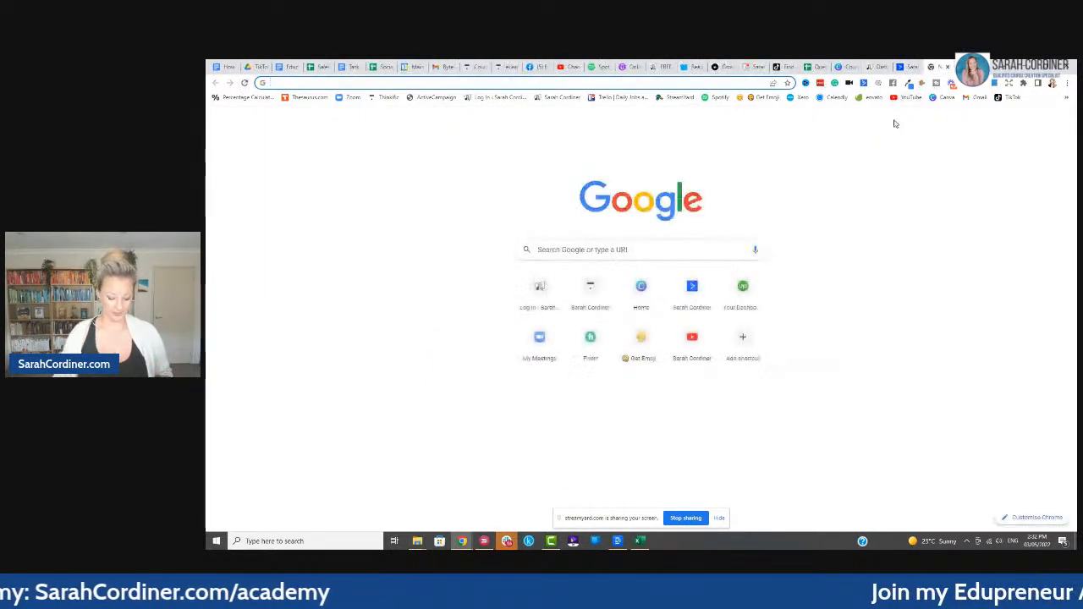
key(ctrl+v)
key(Return)
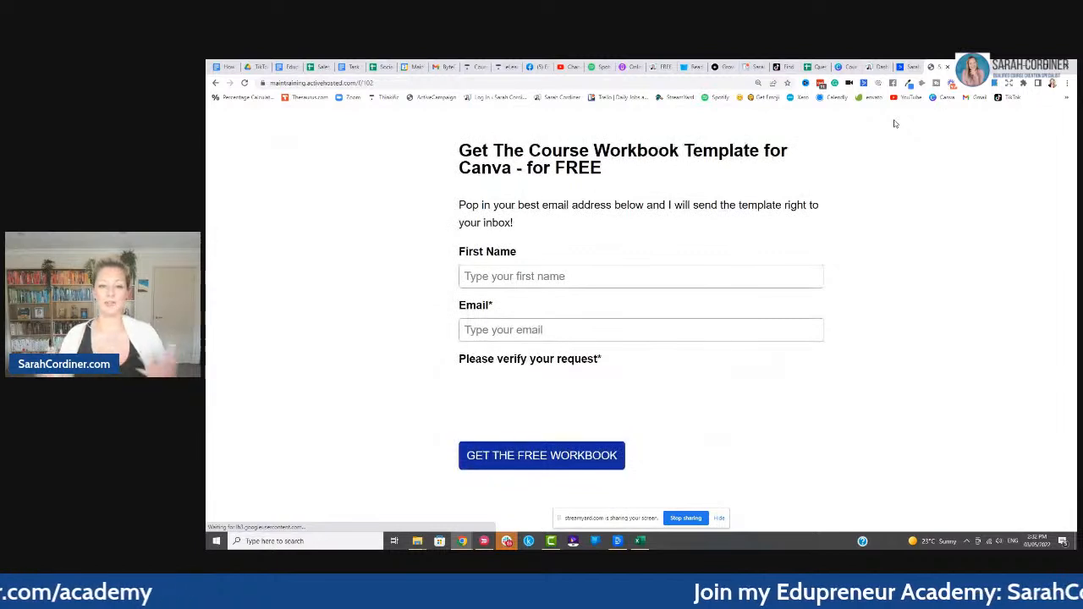
key(ctrl+minus)
key(ctrl+minus)
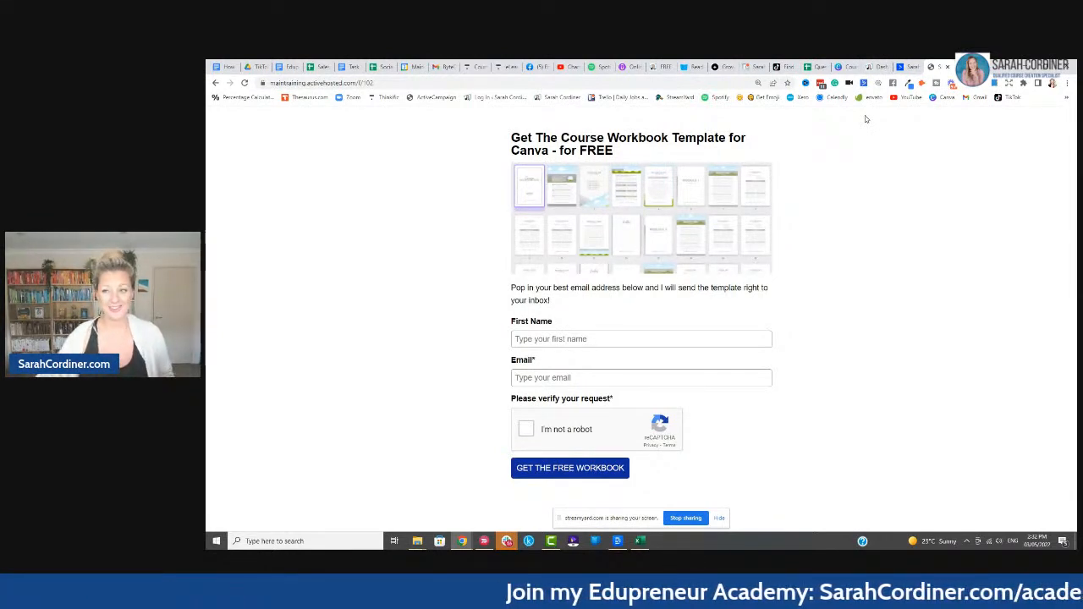
click(906, 67)
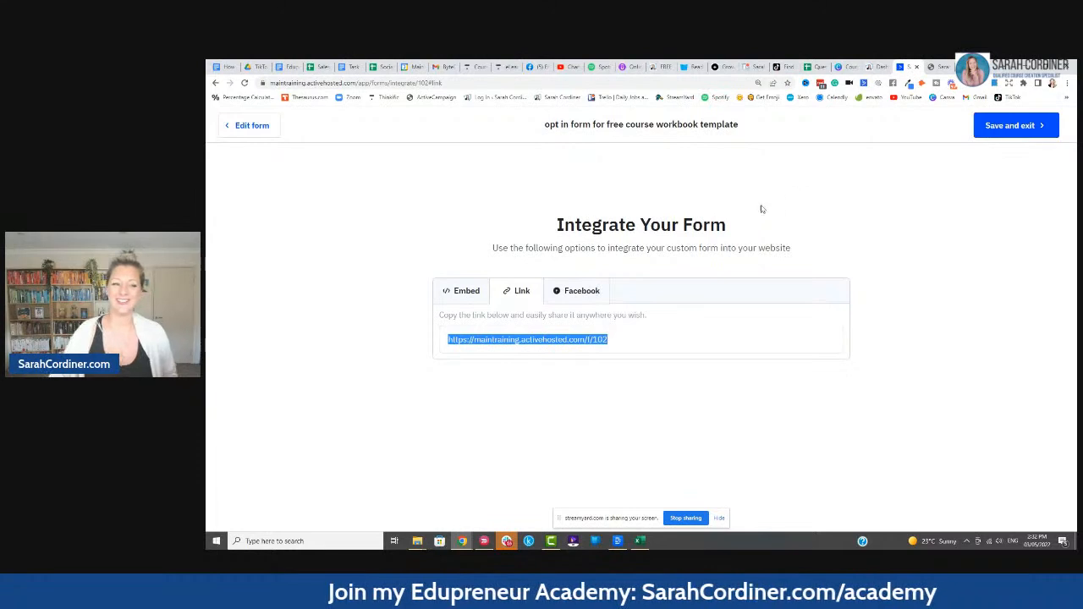
click(1009, 128)
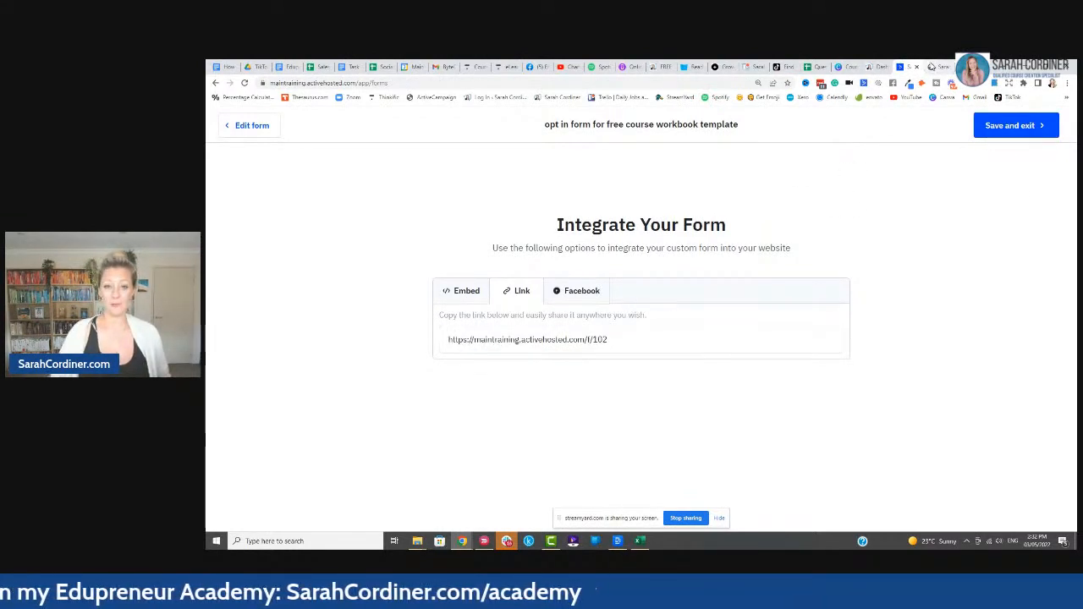
- Go from the forms list to Automations and start creating a new automation
click(908, 68)
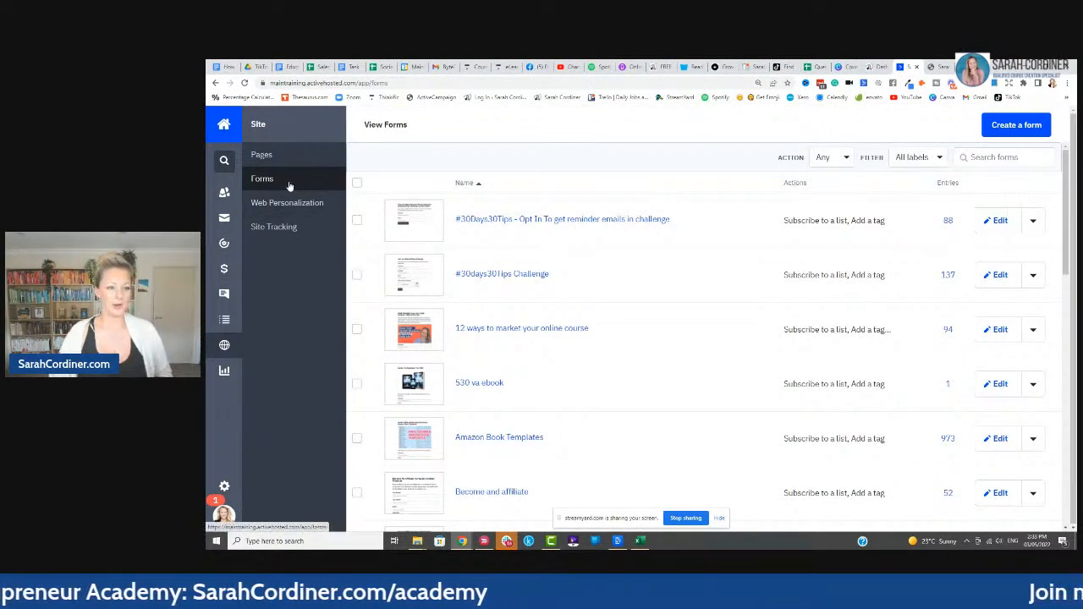
click(224, 243)
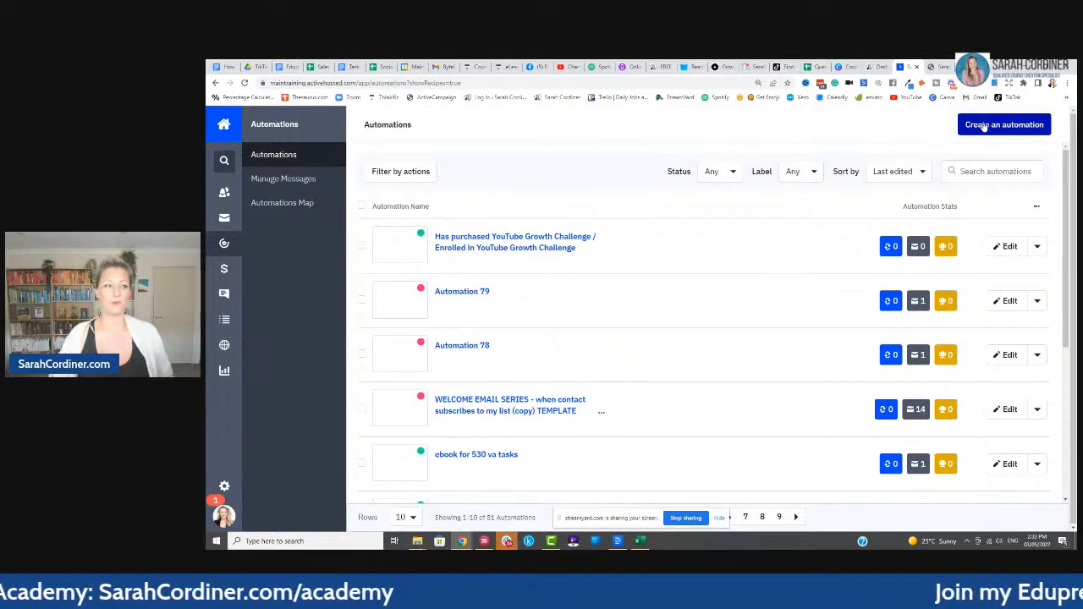
click(984, 126)
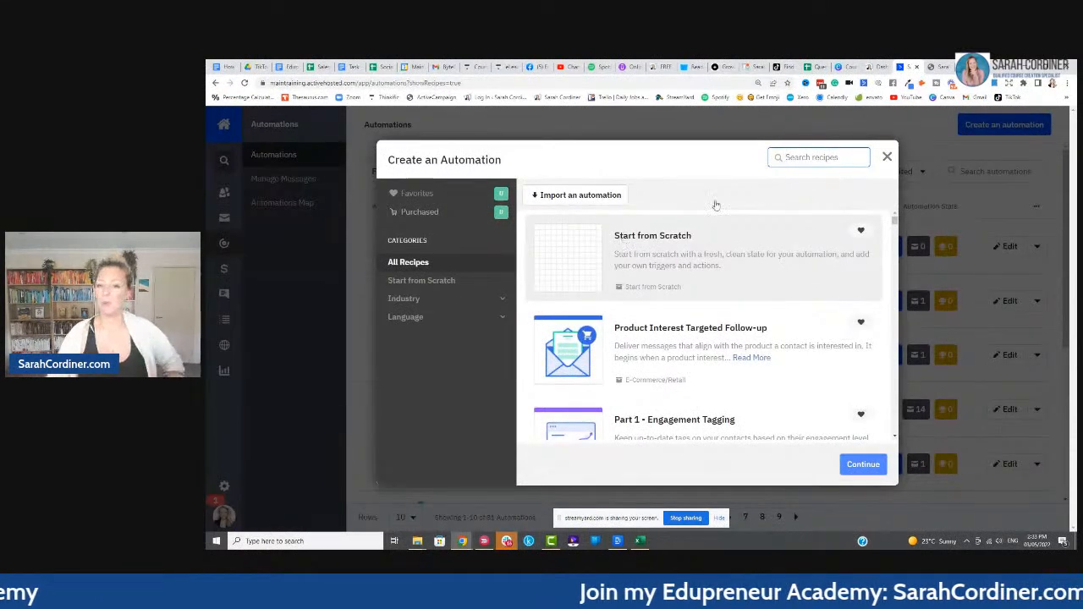
- Start a blank automation triggered by submitting the 'opt in form for free course workbook template'
click(648, 260)
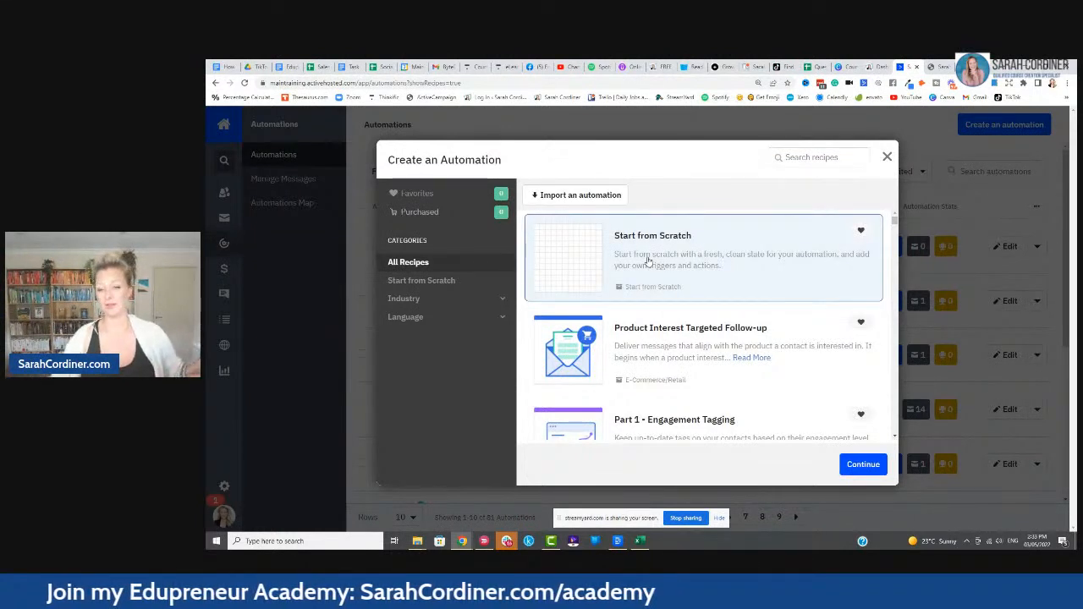
click(863, 464)
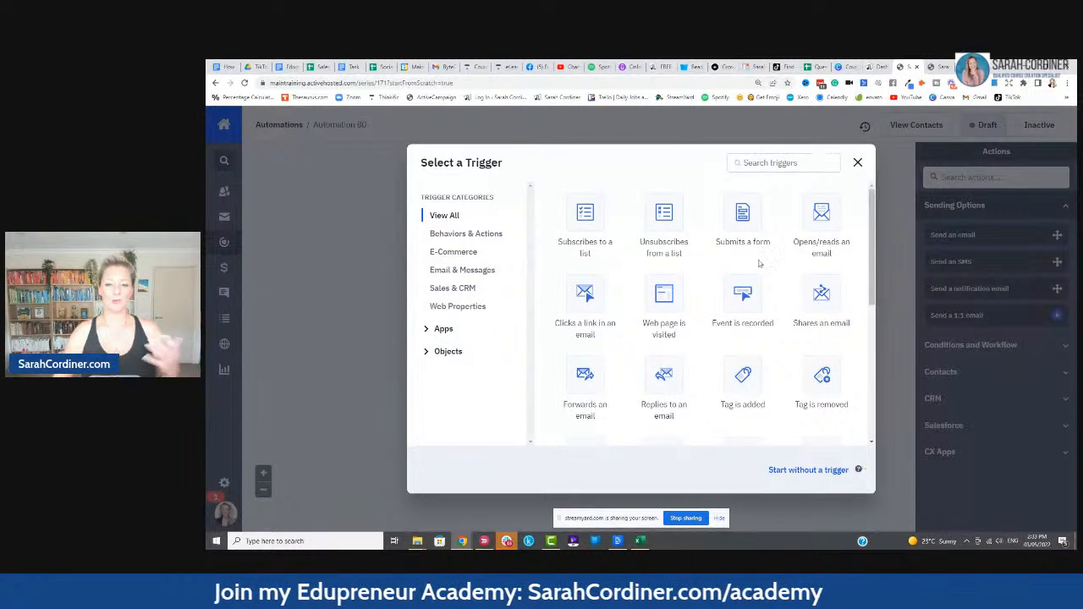
click(741, 216)
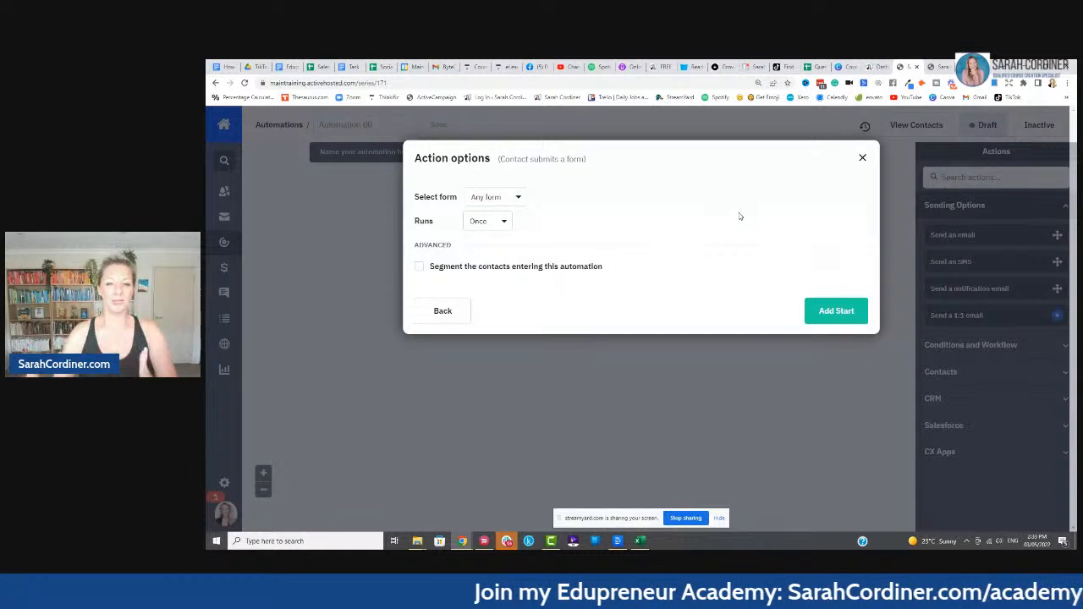
click(518, 198)
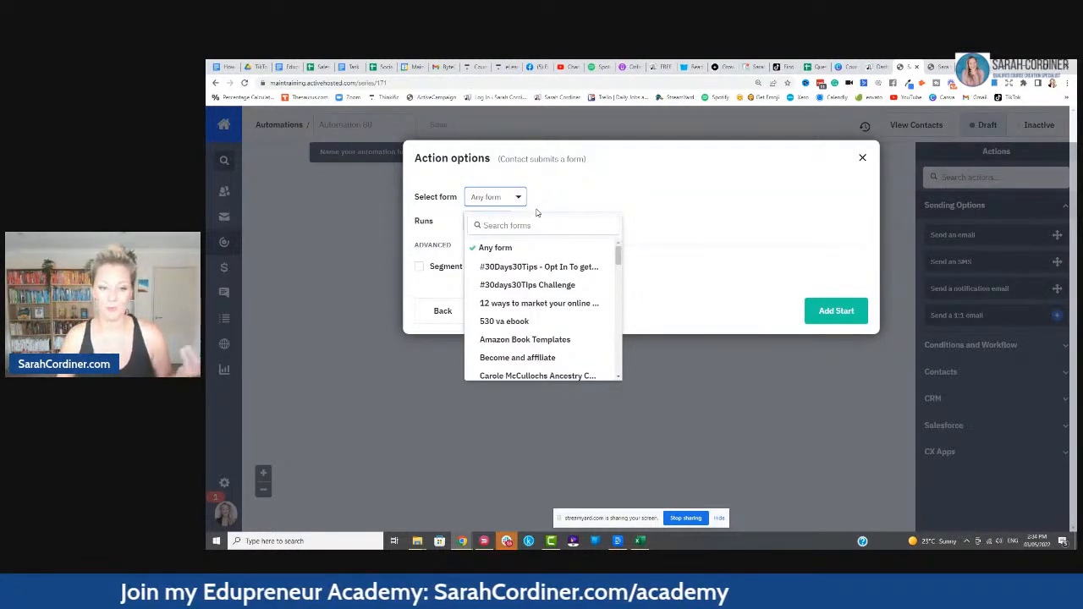
click(537, 226)
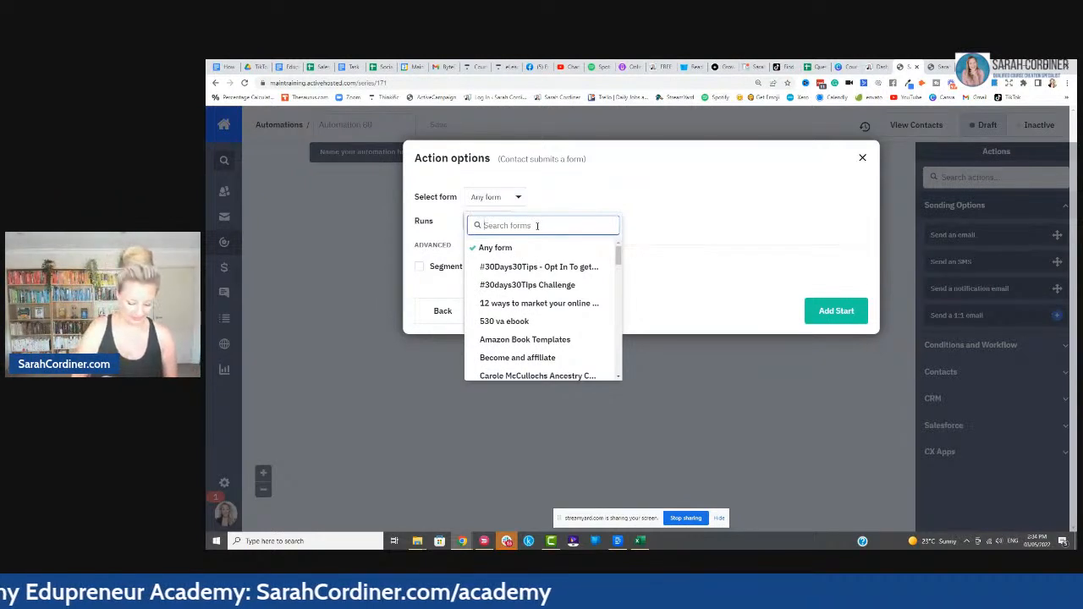
text(workbook)
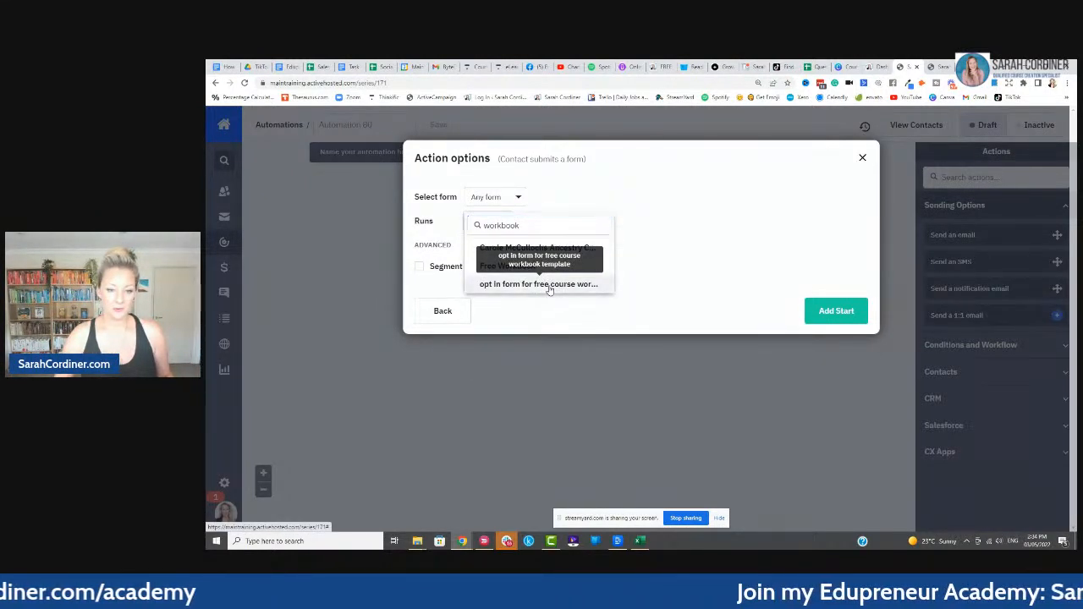
click(548, 285)
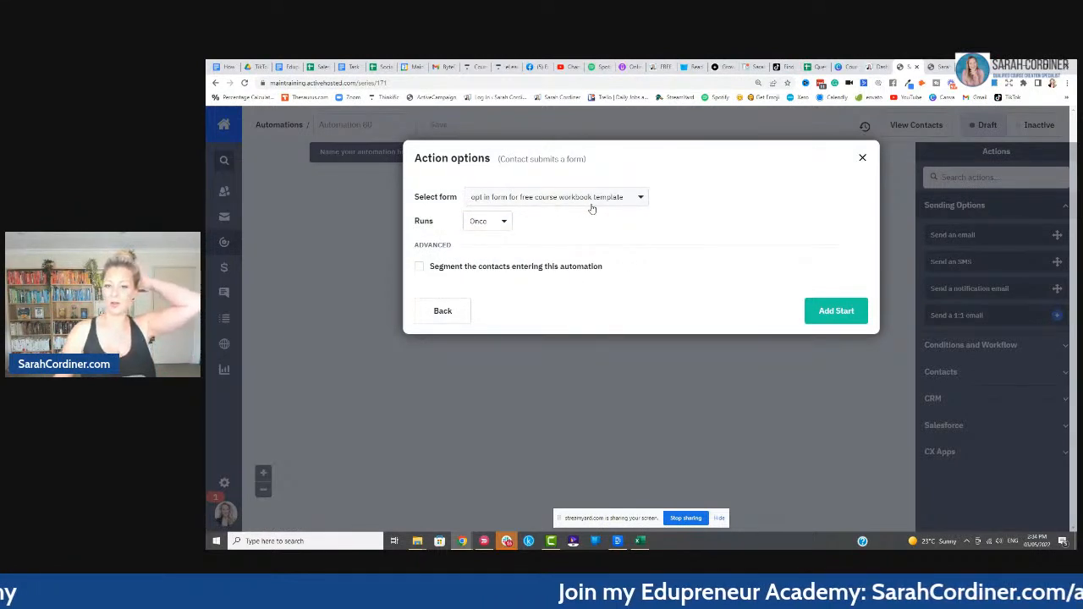
click(837, 310)
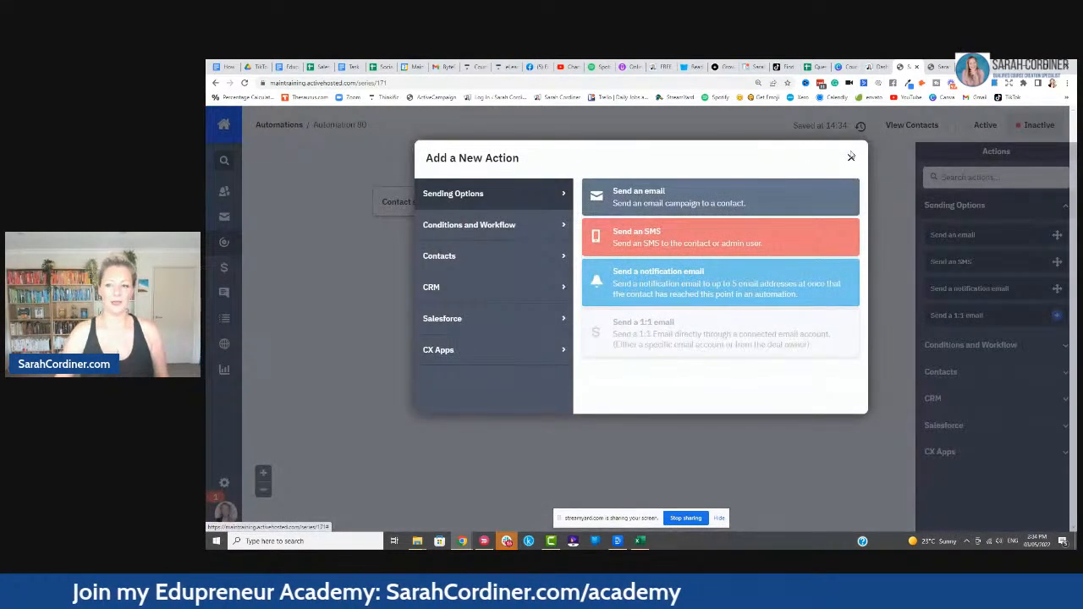
- Name the automation 'free course workbook template', save the name, and zoom the page in
click(851, 156)
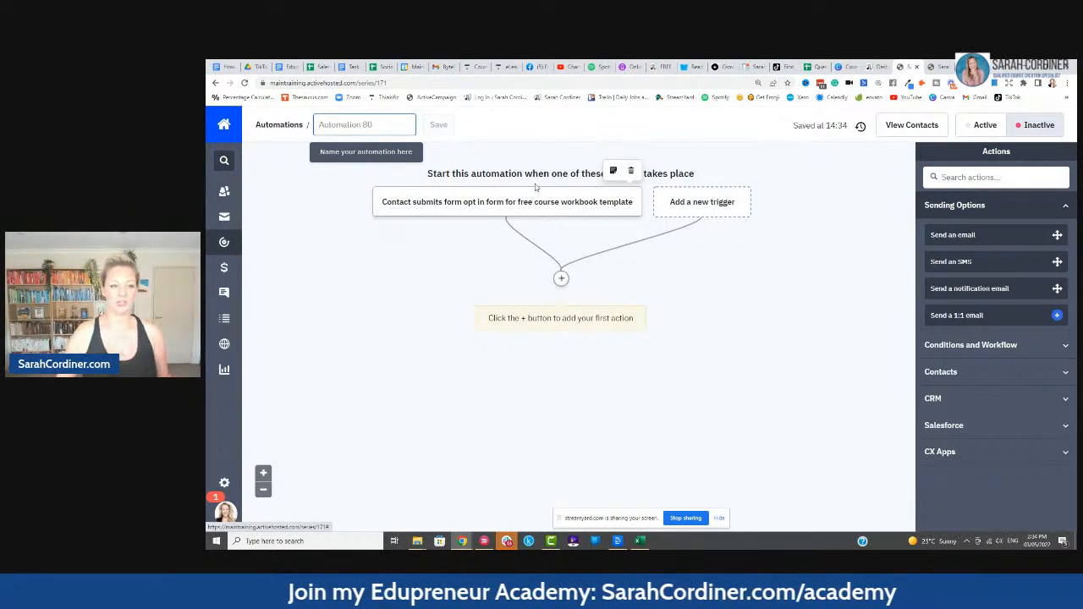
click(338, 125)
text(free c)
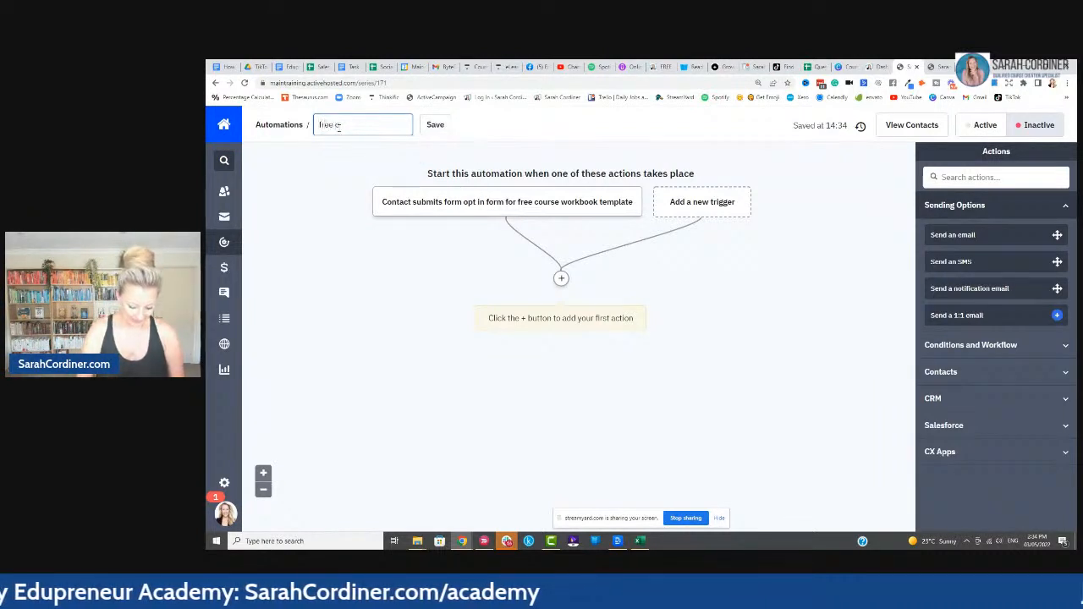
text(ourse workbook)
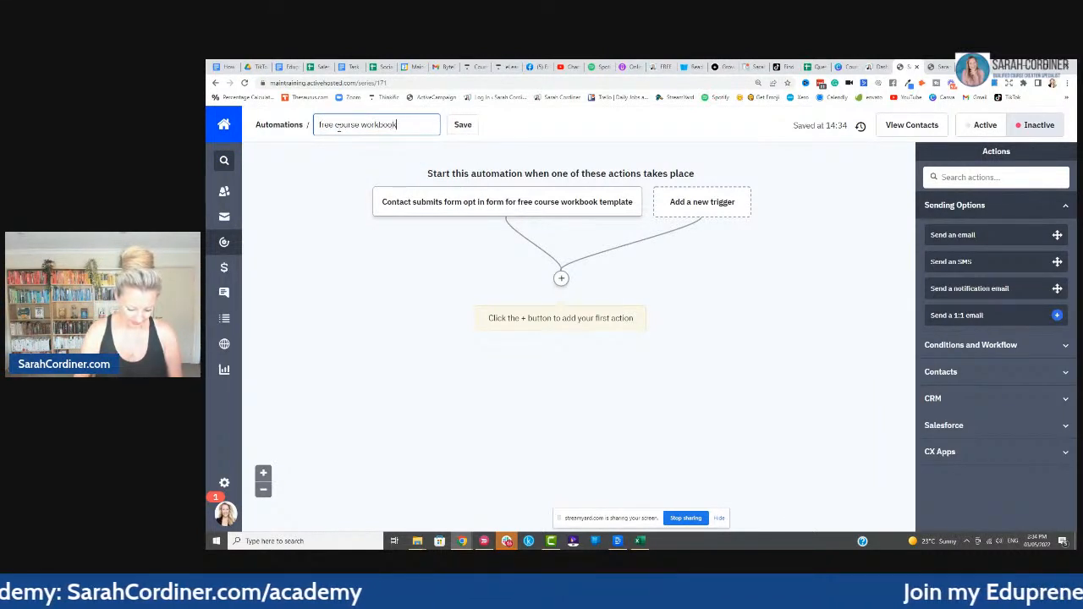
text( template)
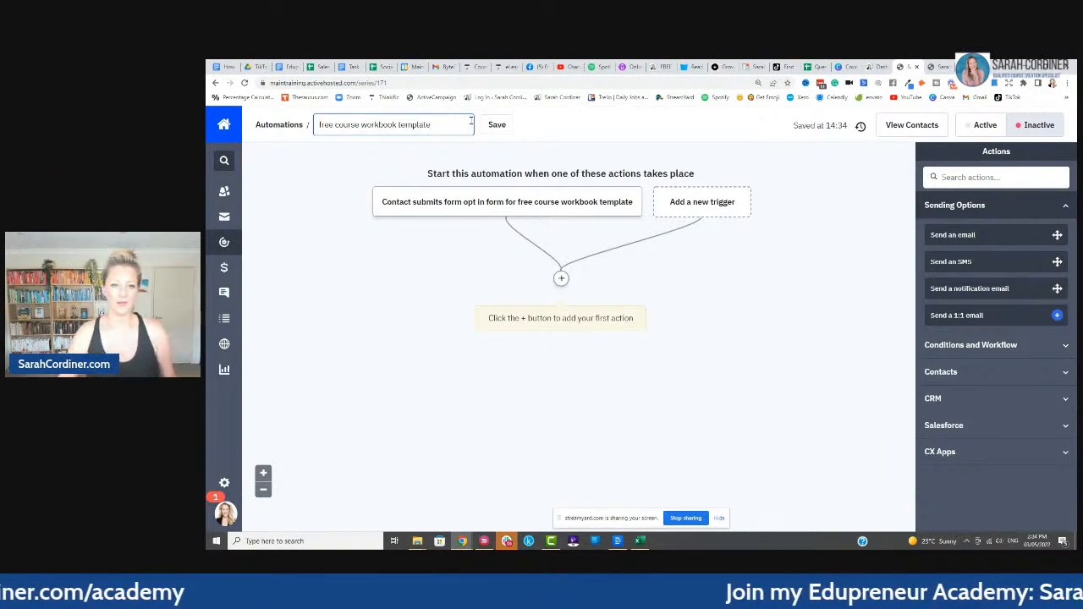
click(497, 125)
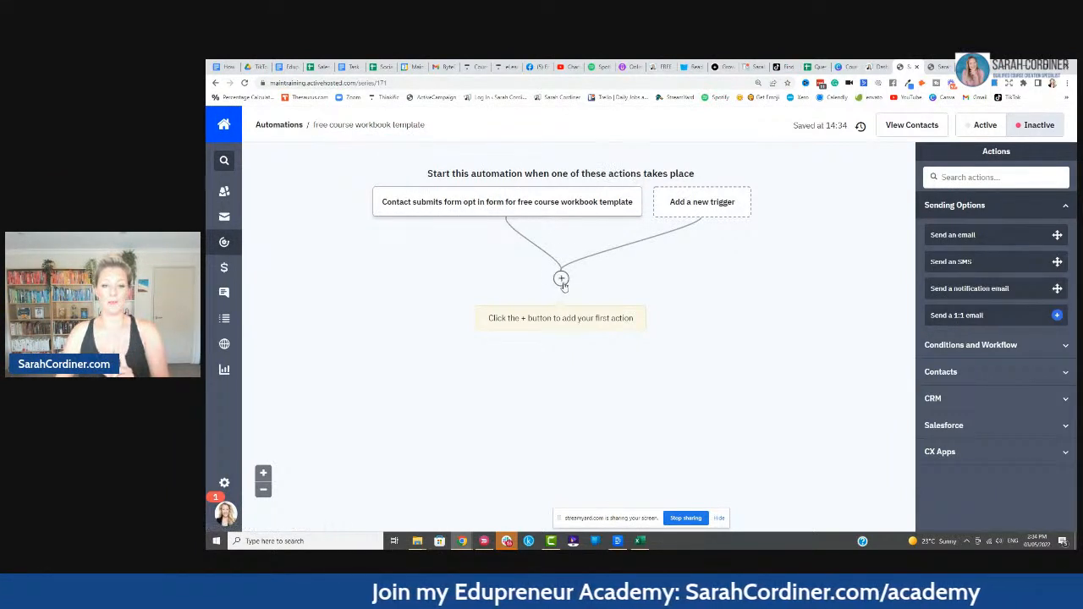
key(ctrl+plus)
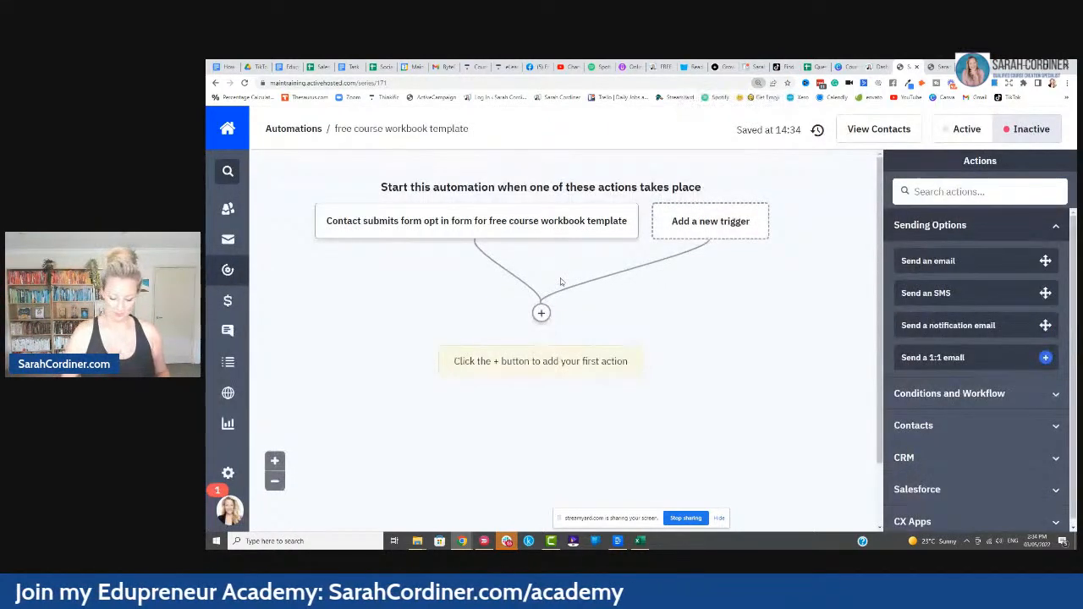
key(ctrl+plus)
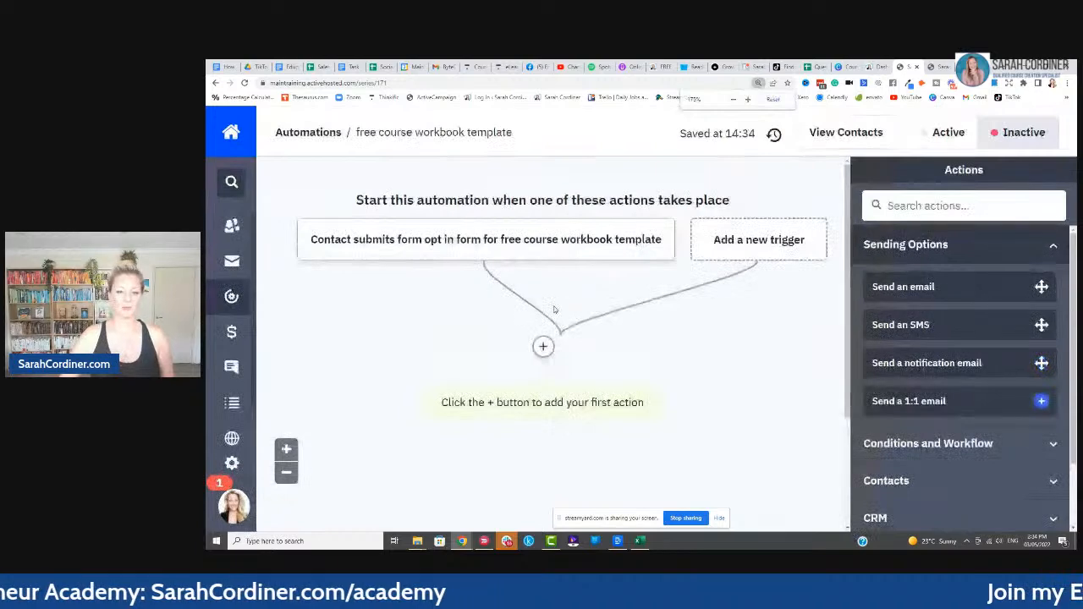
click(542, 346)
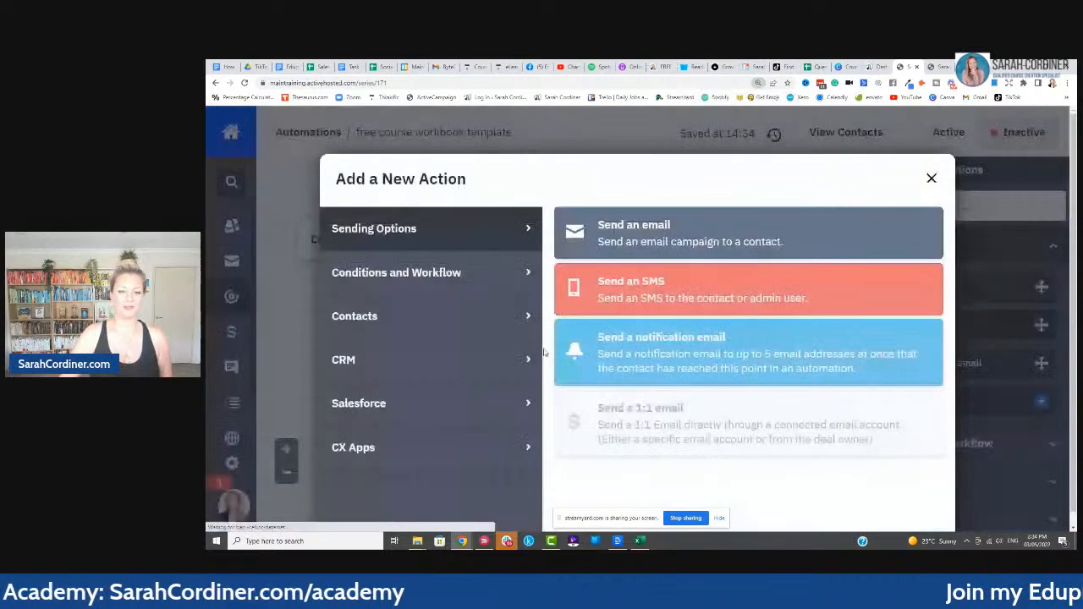
- Add a Send an email action creating a new email named 'delivery of the canva workbook template'
click(639, 232)
click(594, 323)
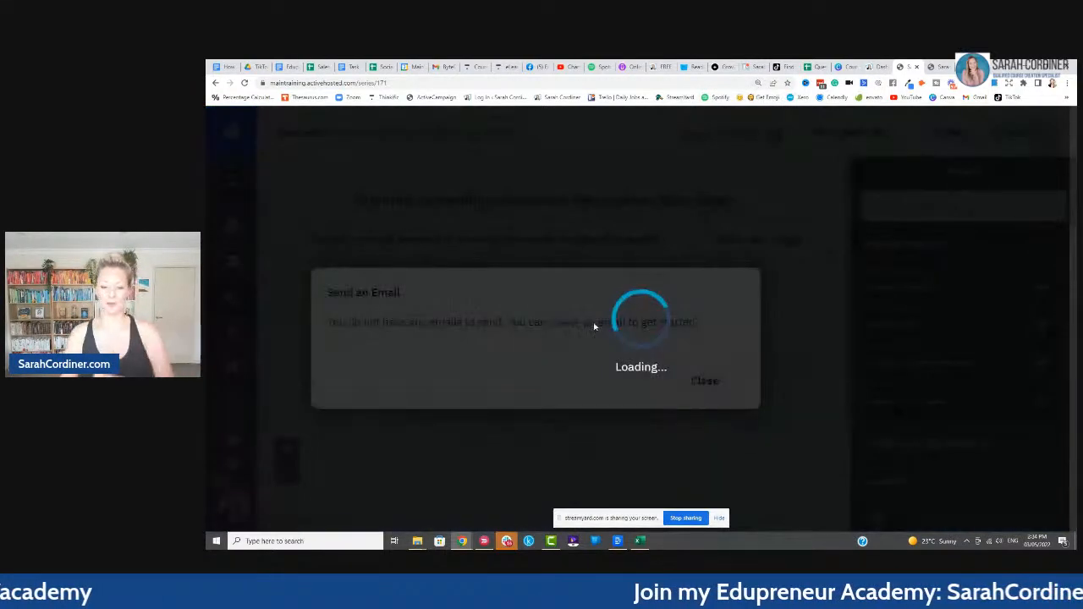
click(430, 400)
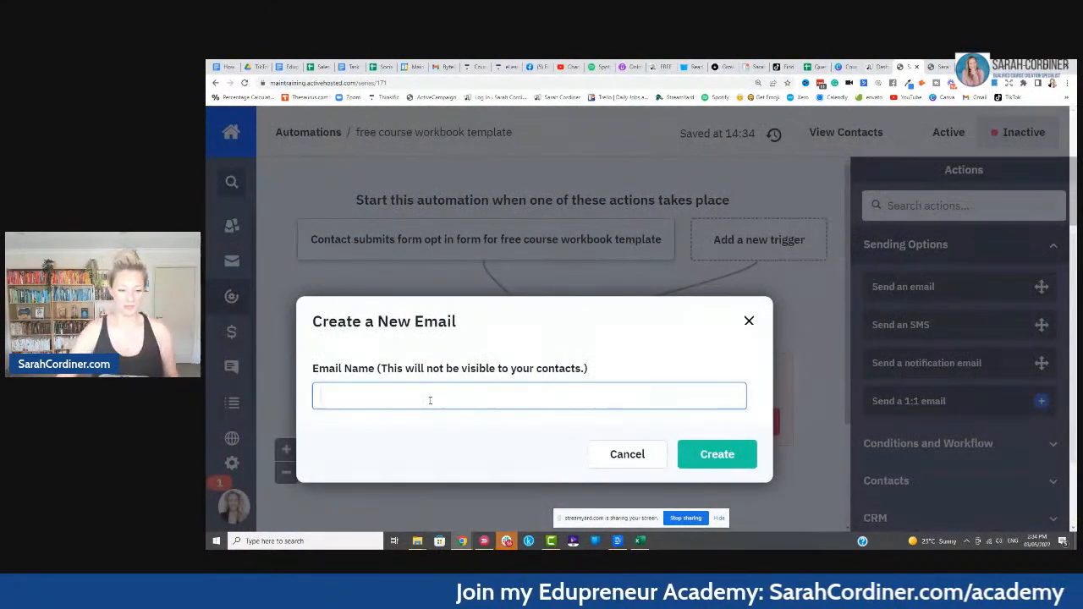
text(delivery of the canva ework)
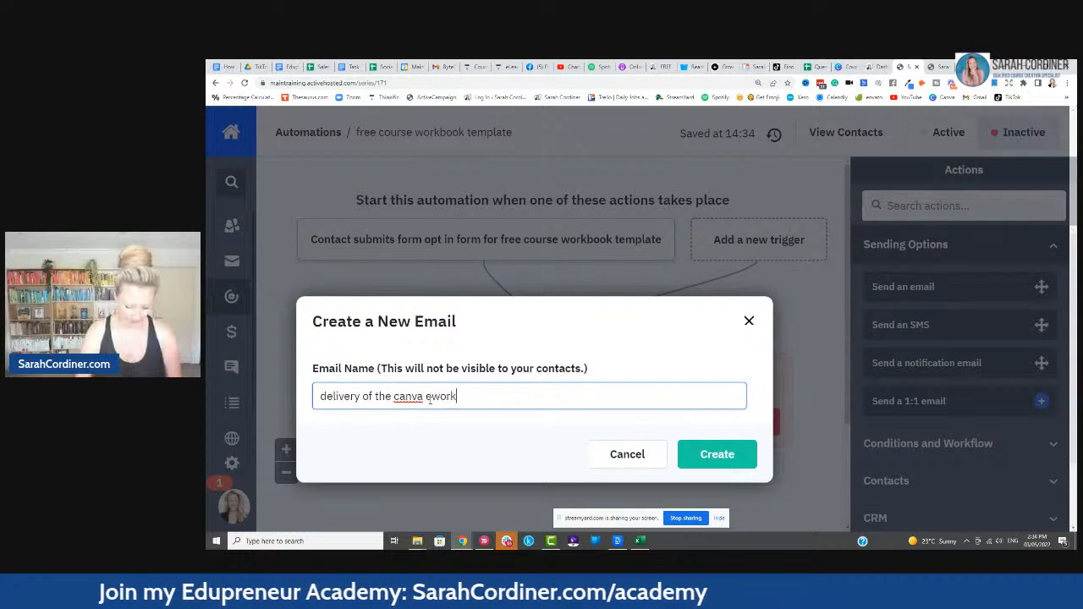
text(w)
key(BackSpace)
key(BackSpace)
text(workbook template)
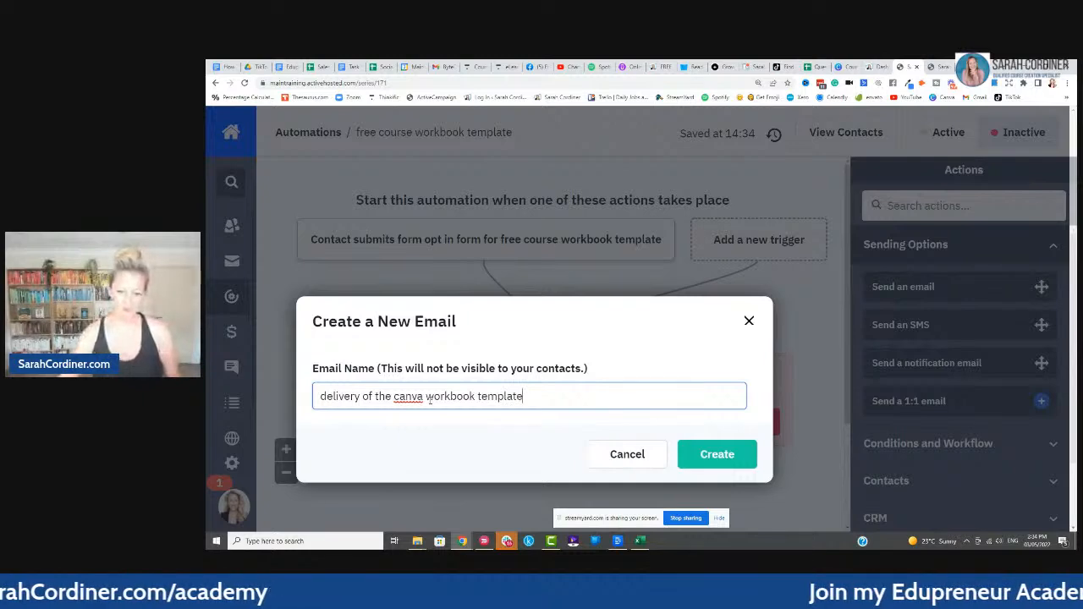
click(716, 454)
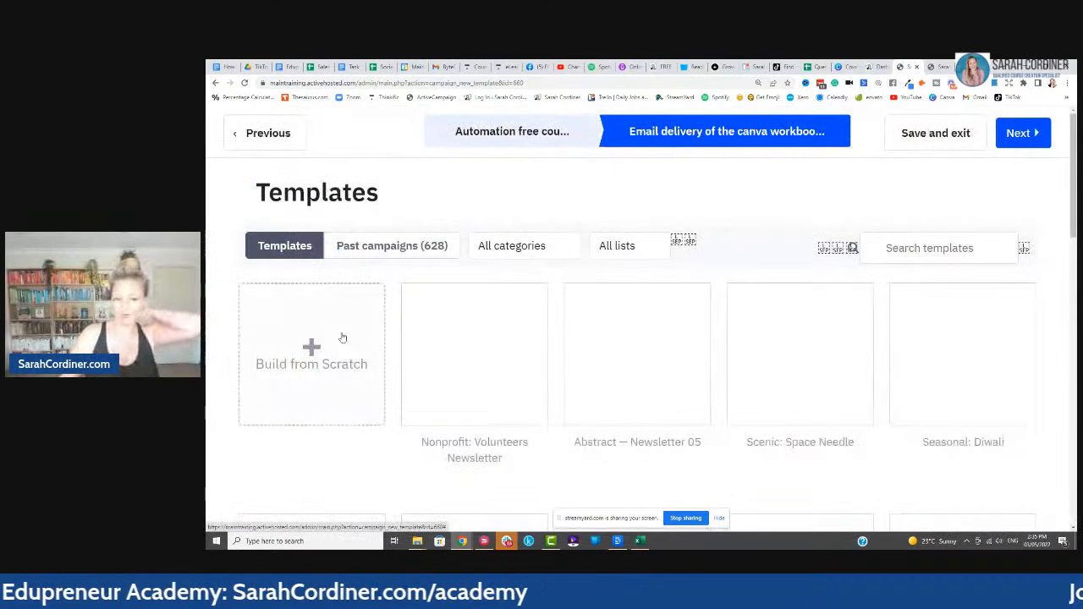
- Choose the blank Newsletter template and type the subject 'Here is your course workbook template'
click(326, 343)
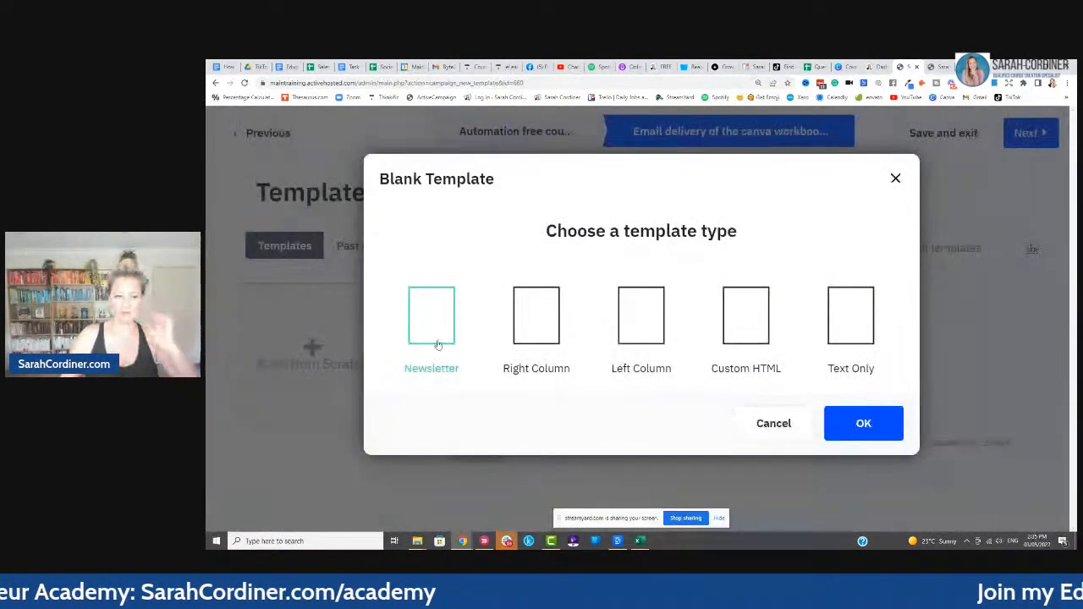
click(863, 423)
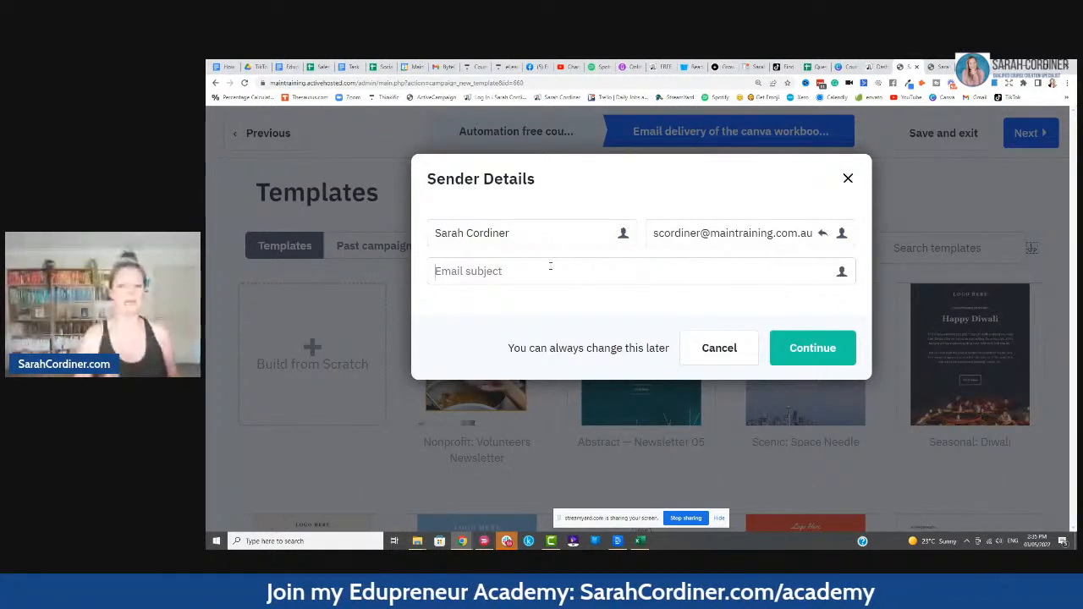
click(550, 266)
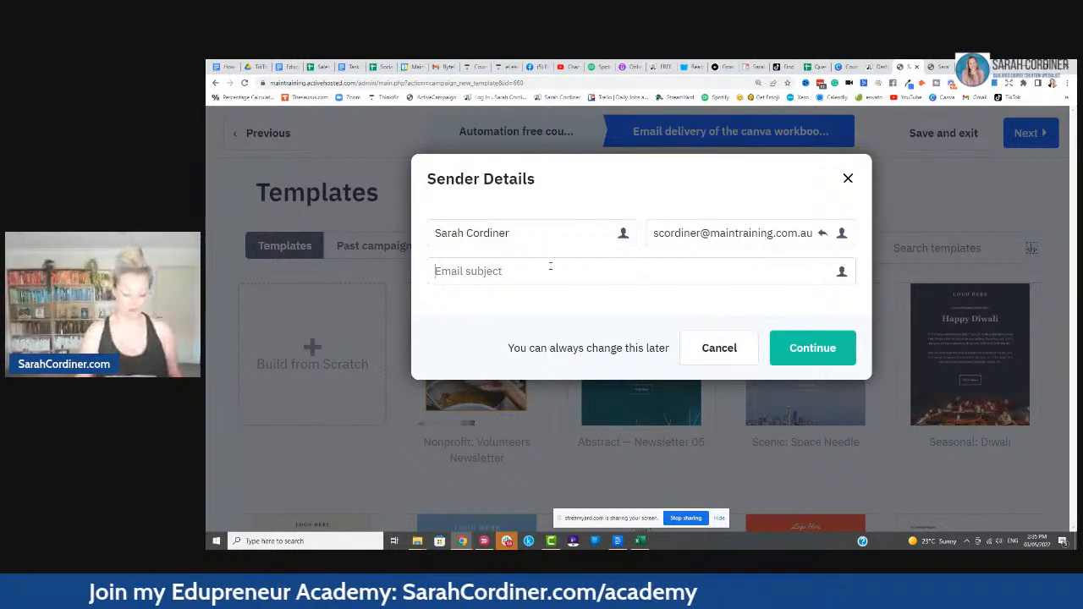
text(Here is your f)
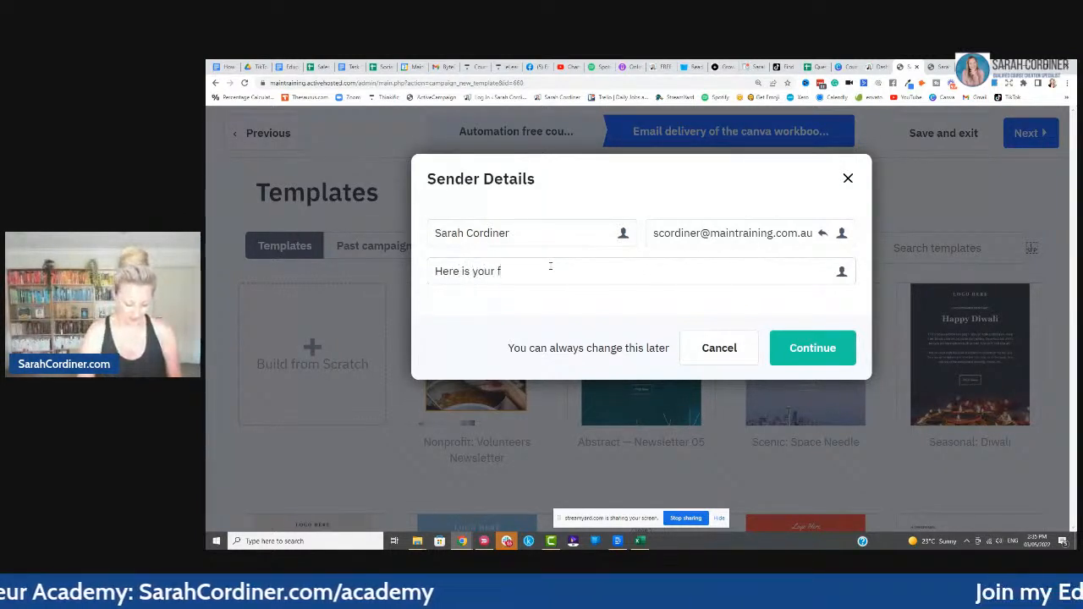
key(BackSpace)
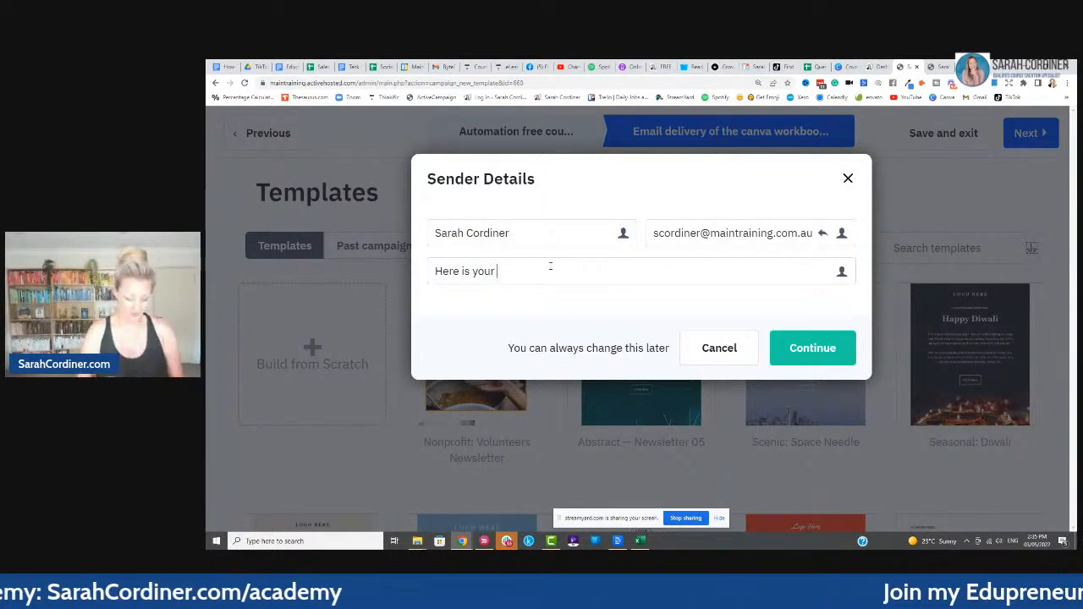
text(course work)
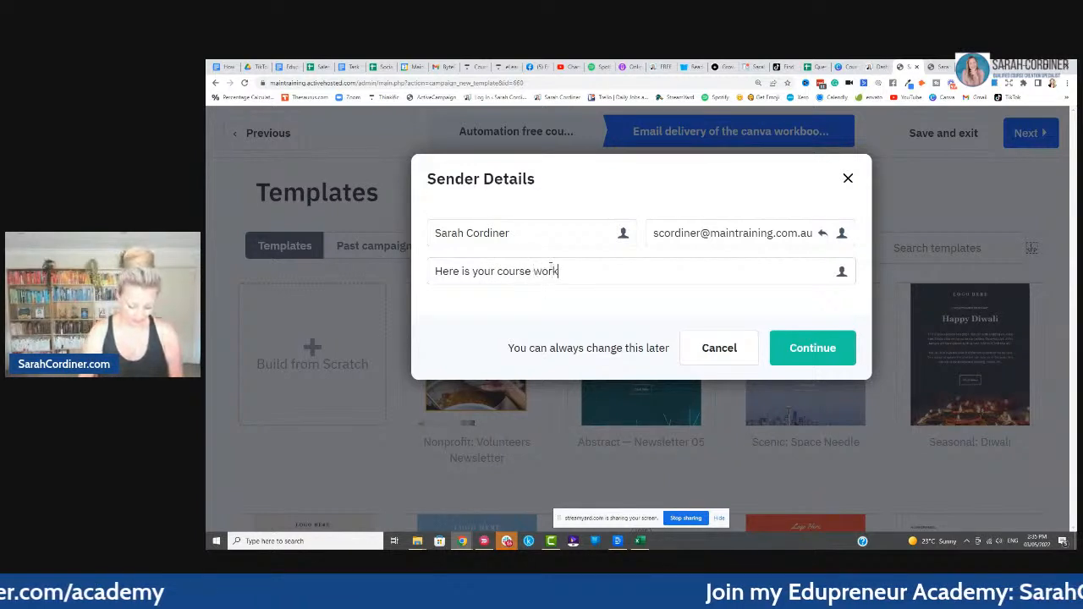
text(book template,)
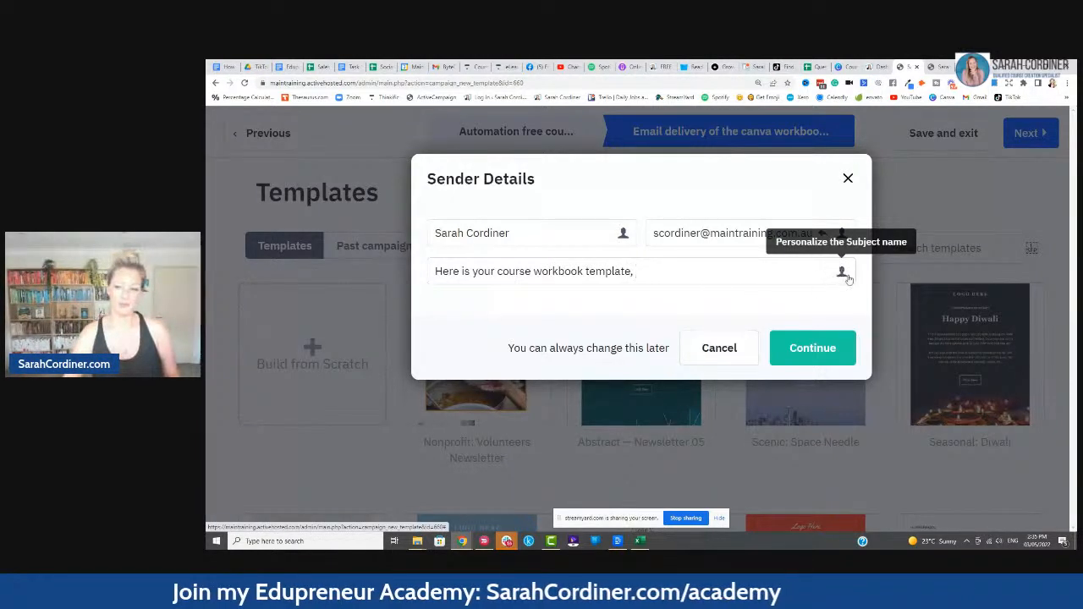
- Append %FIRSTNAME% to the subject, delete 'course', and continue past the sender details
click(842, 273)
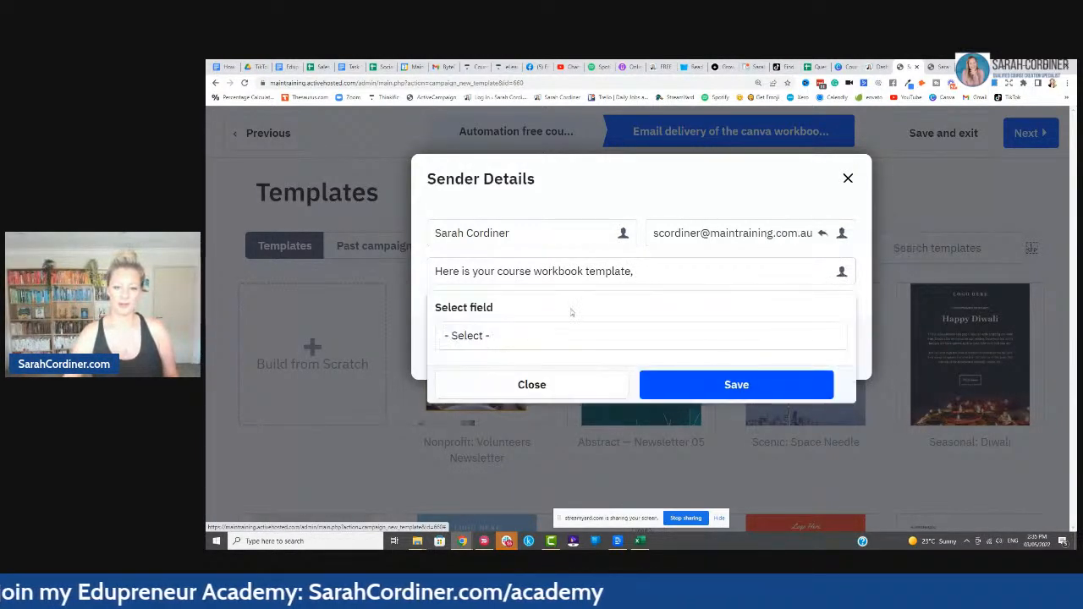
click(513, 336)
click(459, 429)
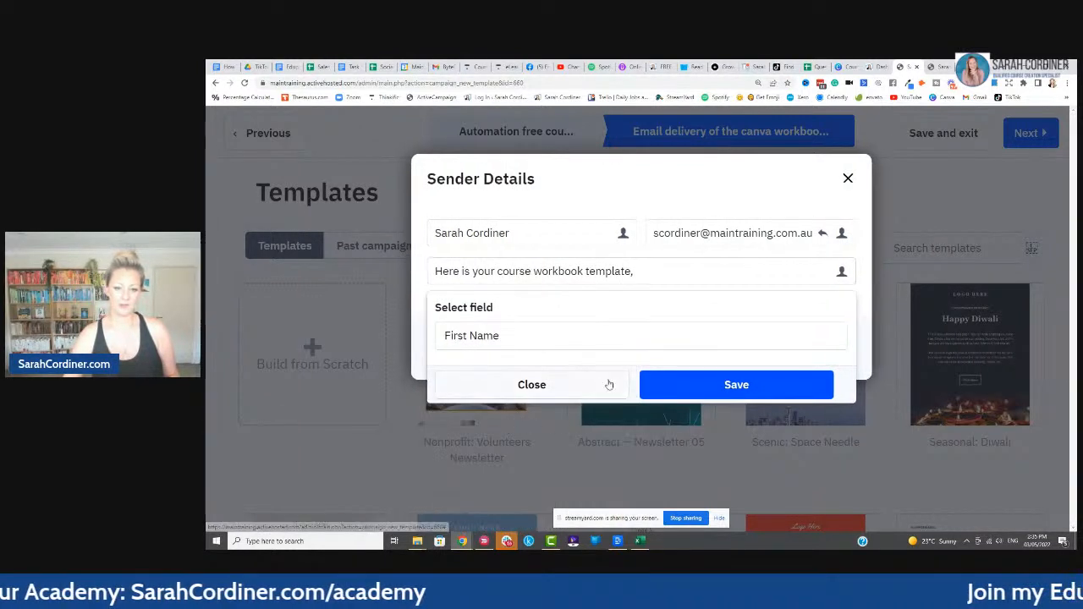
click(737, 384)
click(596, 395)
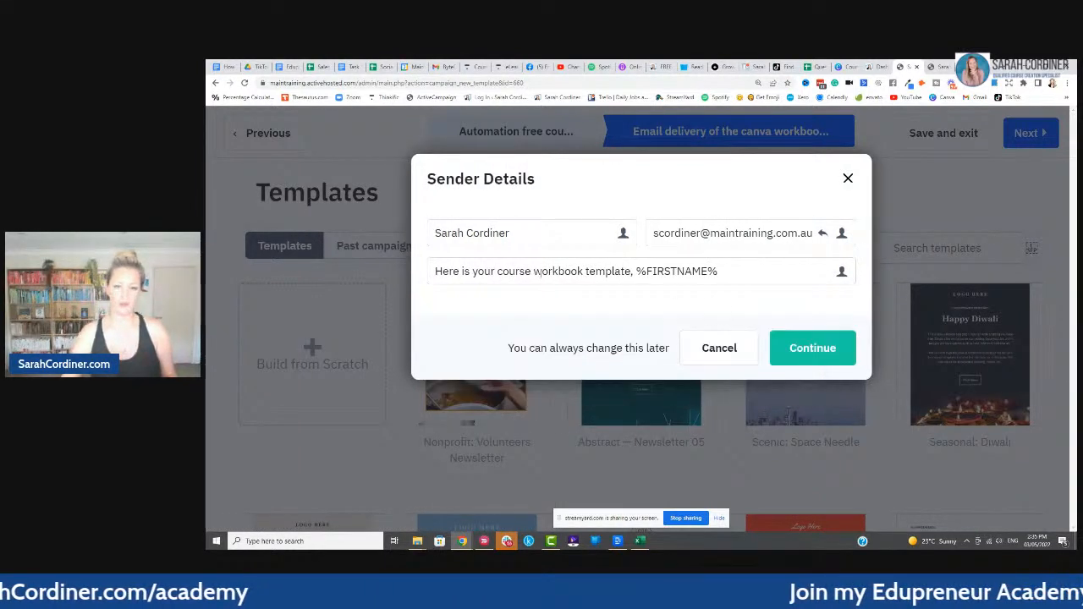
key(ctrl+plus)
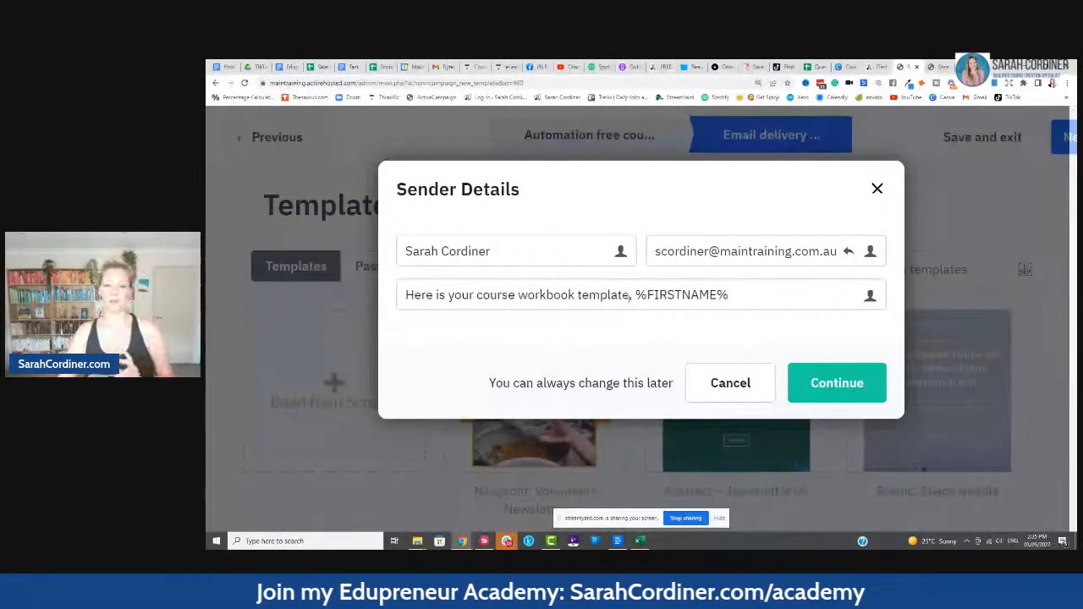
double_click(496, 294)
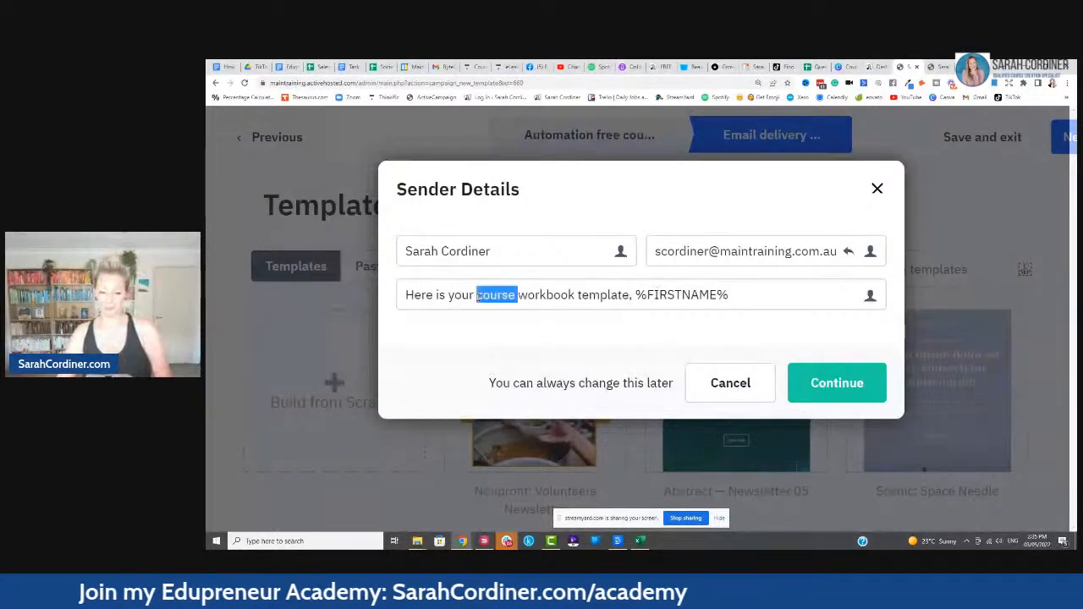
key(BackSpace)
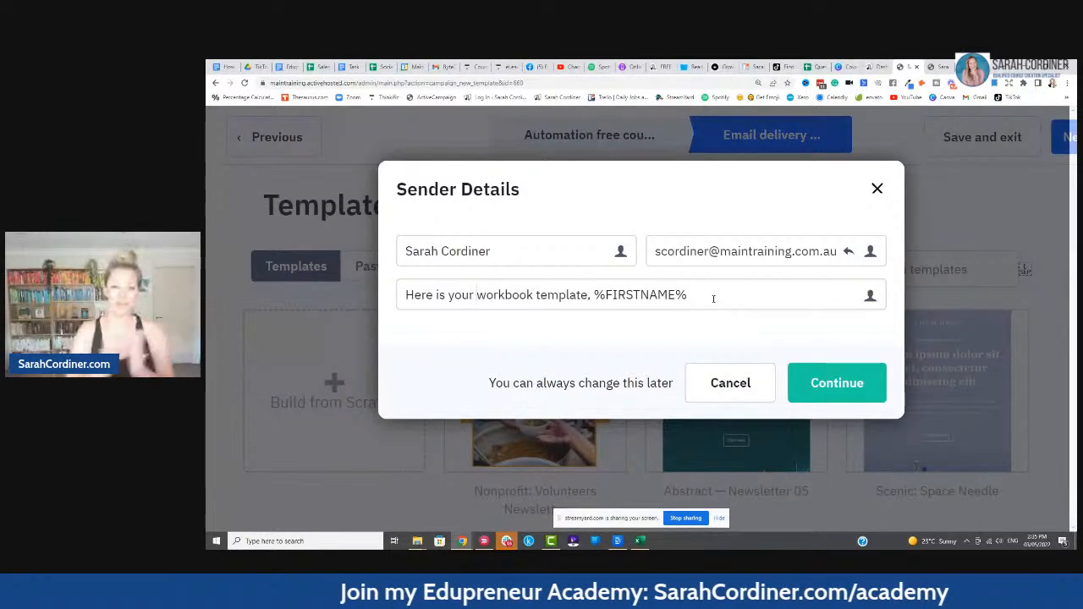
click(823, 387)
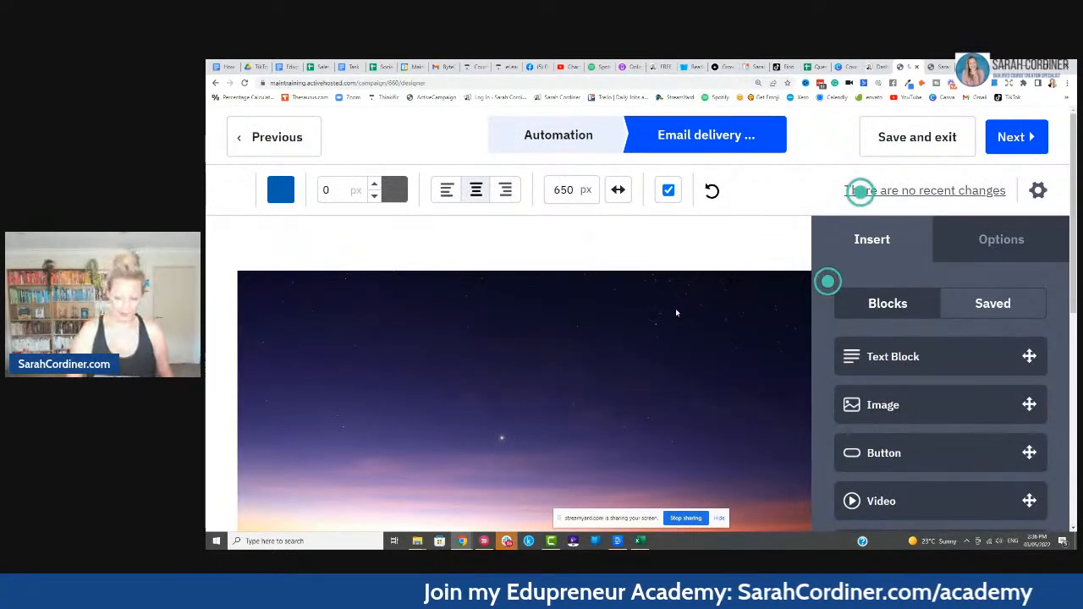
- Delete the sunset image block from the email
key(ctrl+minus)
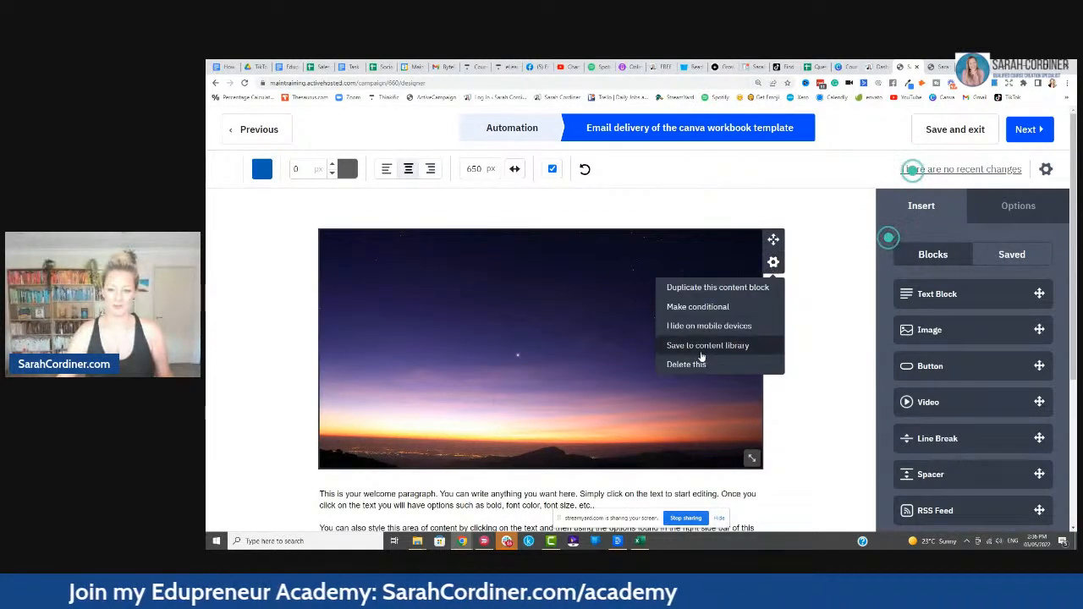
click(749, 364)
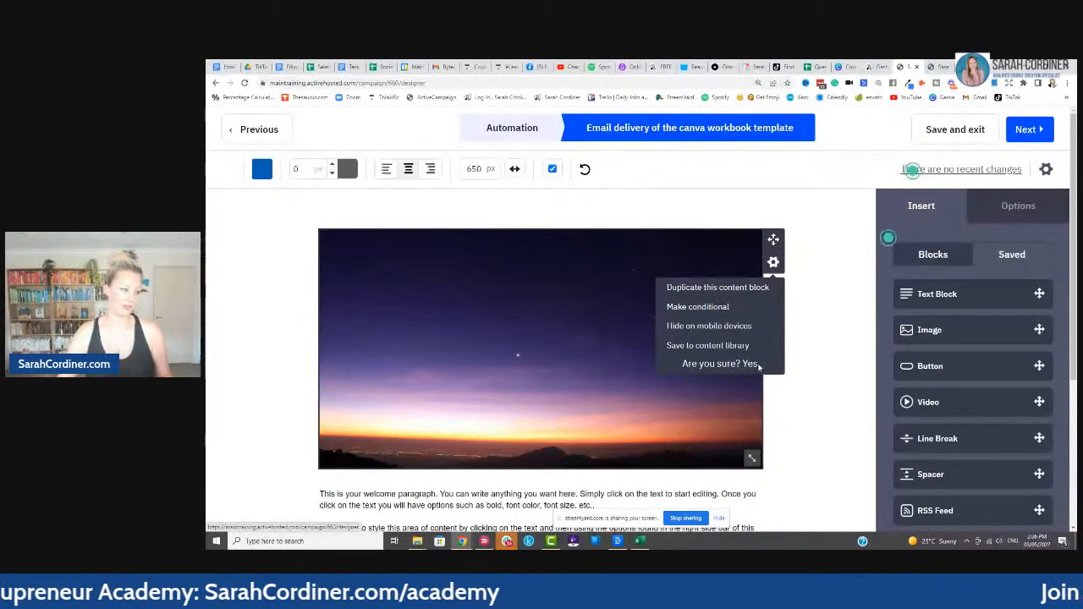
click(749, 365)
- Clear the placeholder paragraph text and raise its font size to 15
click(526, 300)
key(ctrl+a)
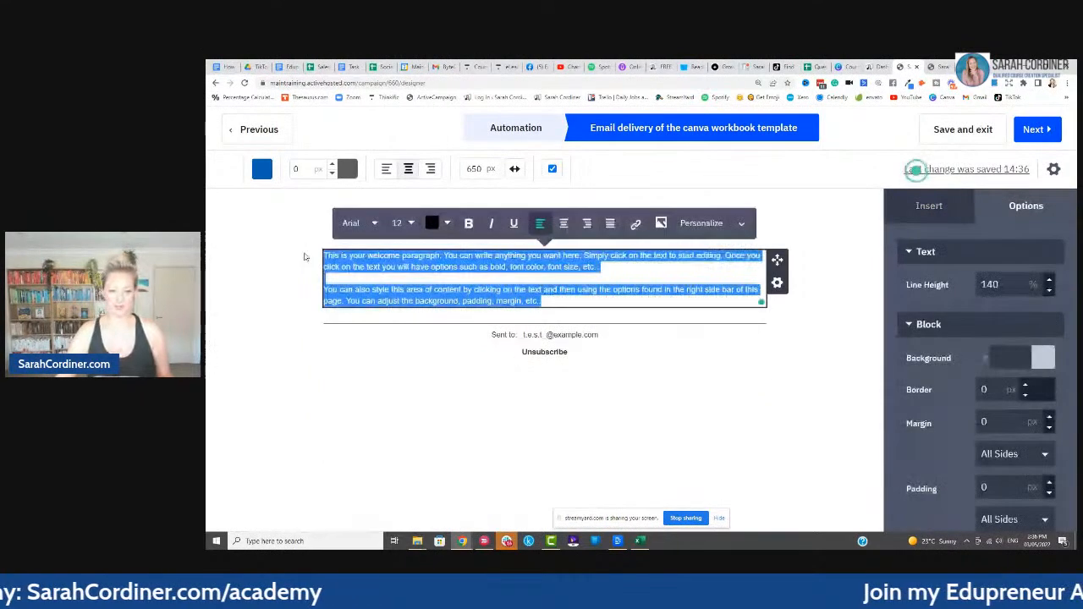
key(Delete)
click(412, 223)
click(433, 246)
click(433, 246)
click(433, 246)
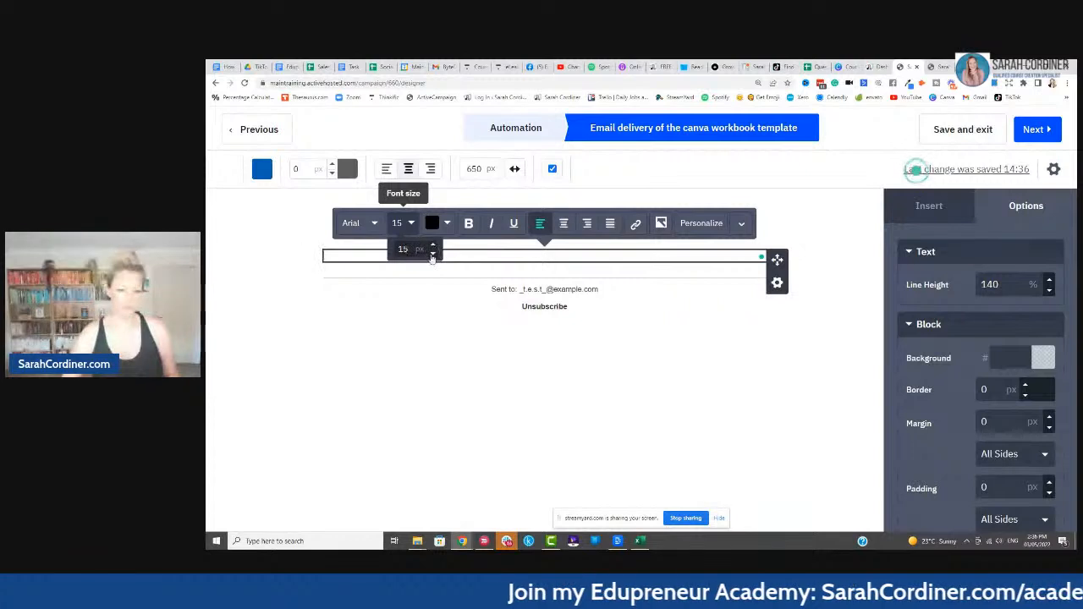
- Write 'Hello %FIRSTNAME%,' and, on a new line, 'Here is your Workbook template:'
click(364, 254)
text(Hello)
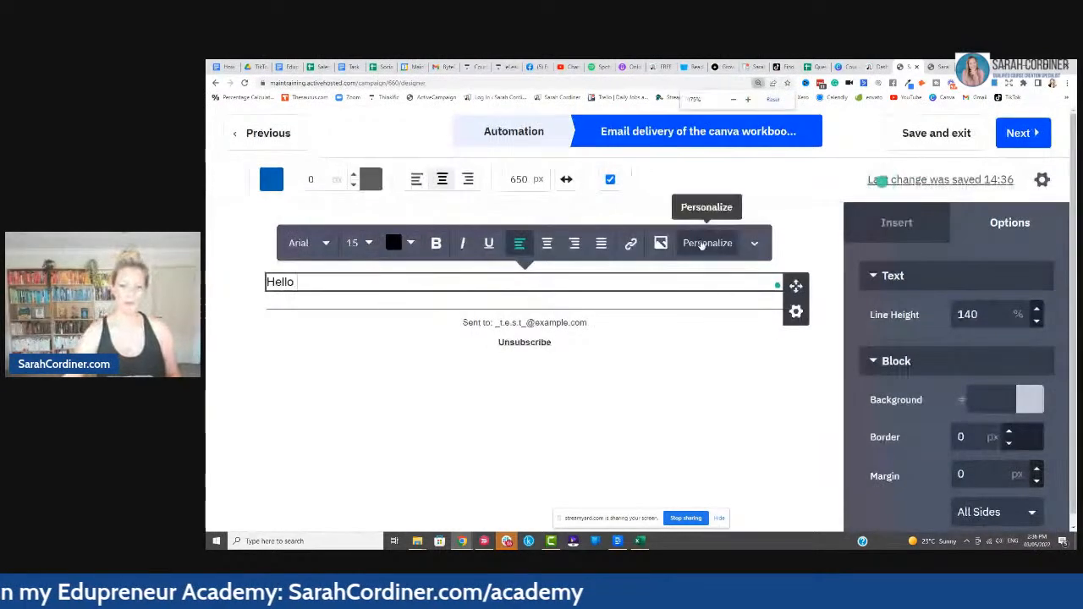
click(699, 225)
click(558, 297)
text(,)
key(Return)
key(Return)
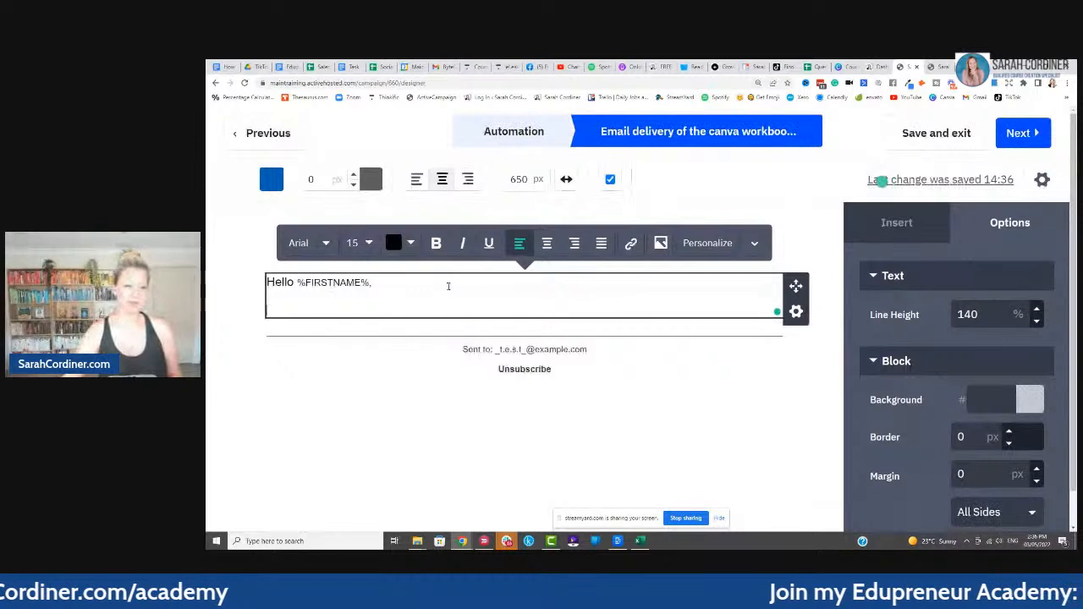
text(Her)
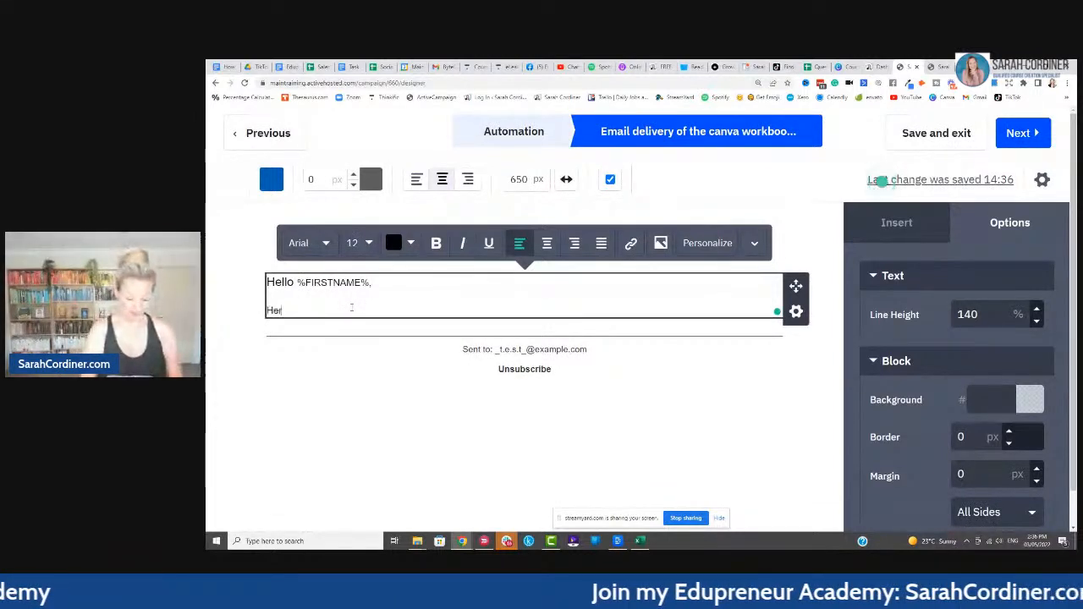
text(e is your)
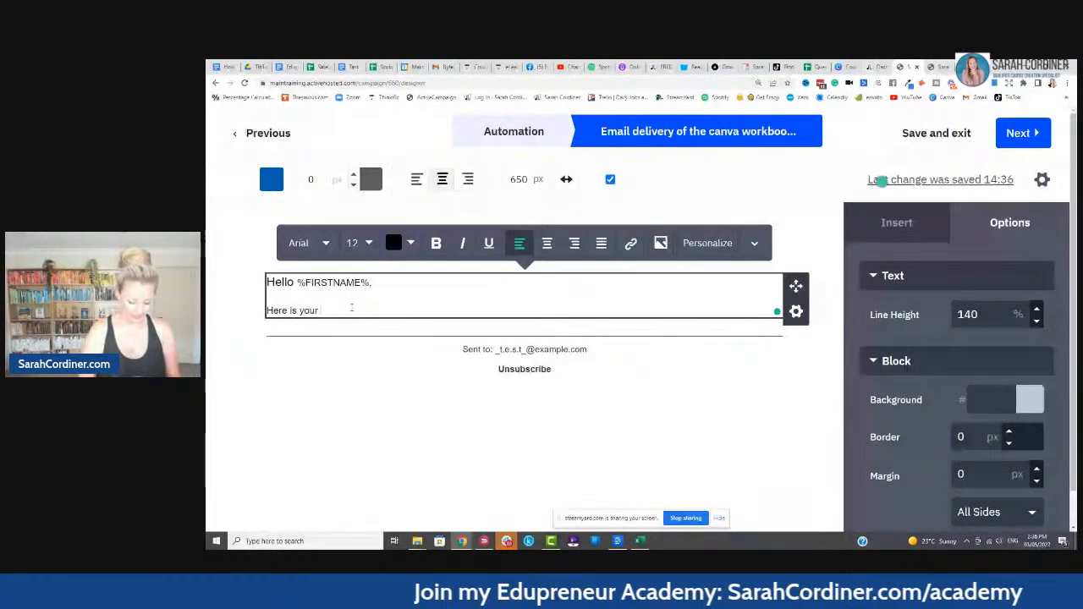
text( Workbook)
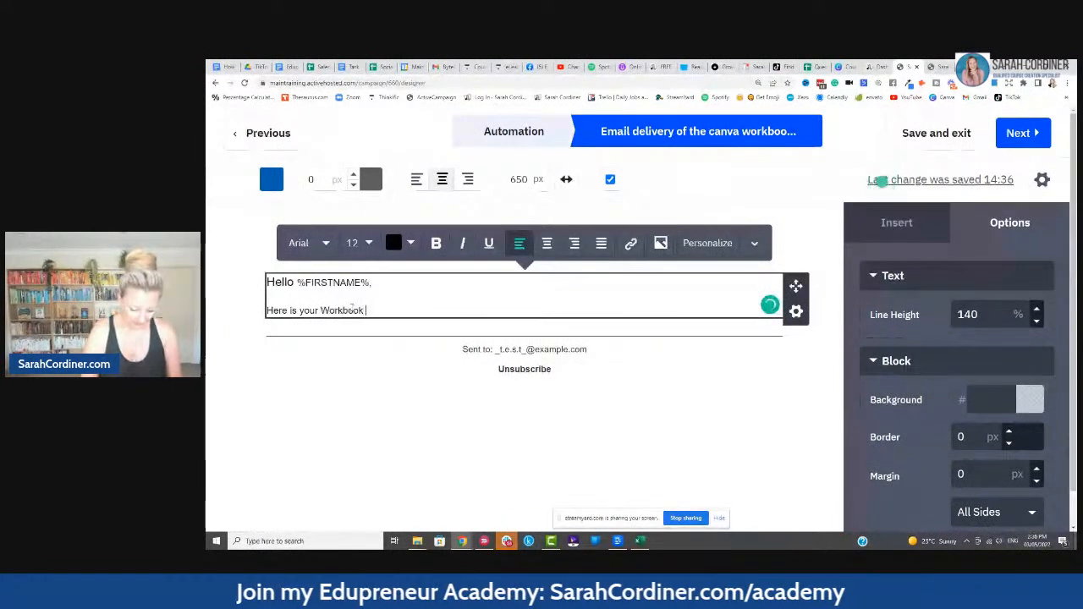
text( template:)
- Paste the form link, cut it back out, and go to the Canva workbook design
text(https://maintraining.activehosted.com/f/102)
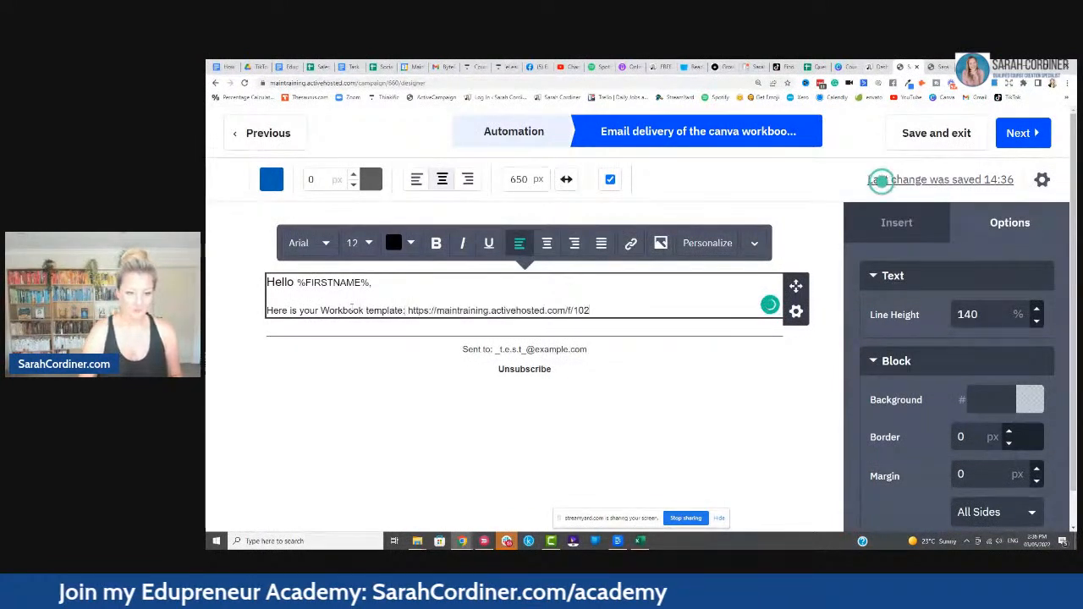
drag(596, 310, 406, 311)
key(ctrl+x)
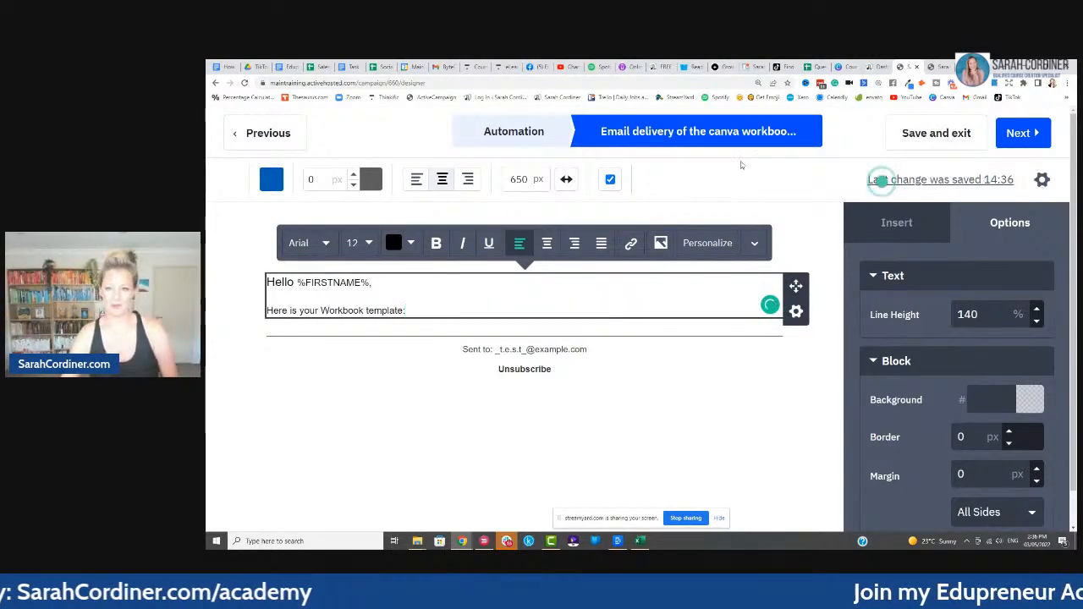
click(841, 66)
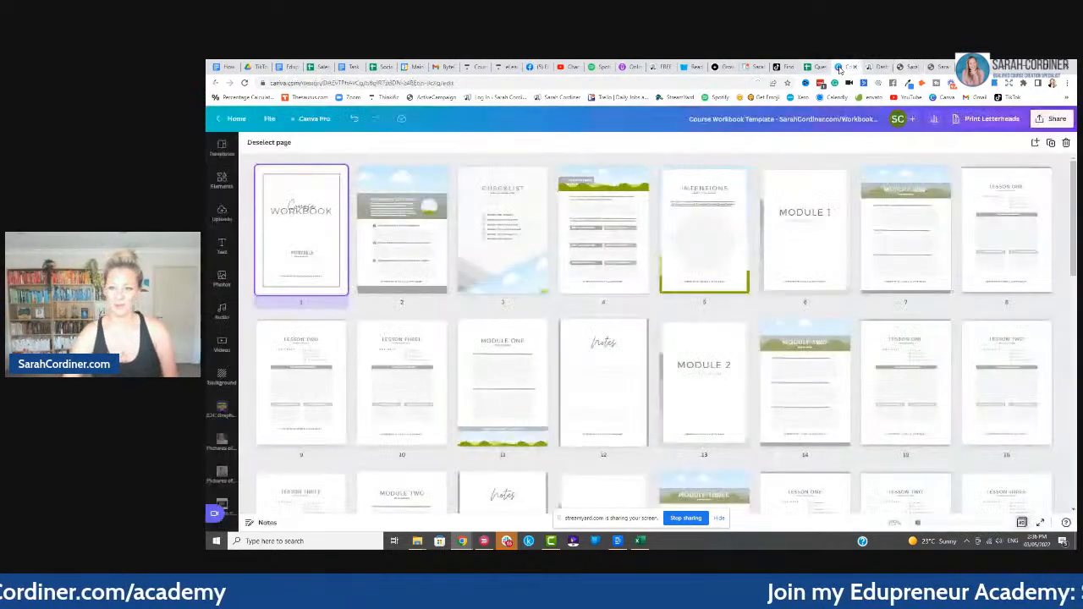
- Copy the workbook design's Canva template link and return to the email
click(1055, 120)
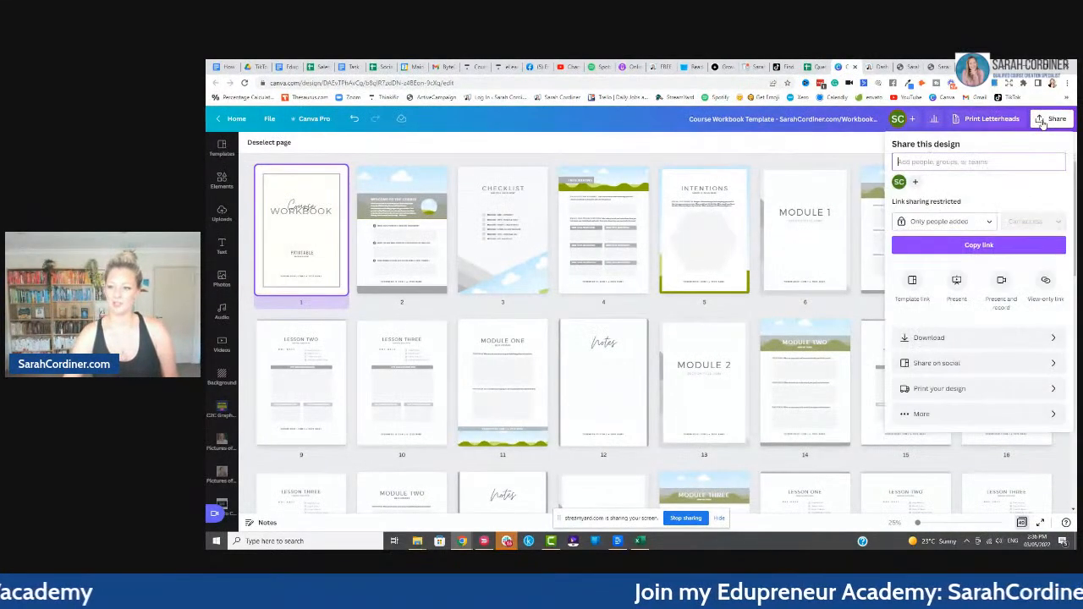
click(921, 413)
click(953, 209)
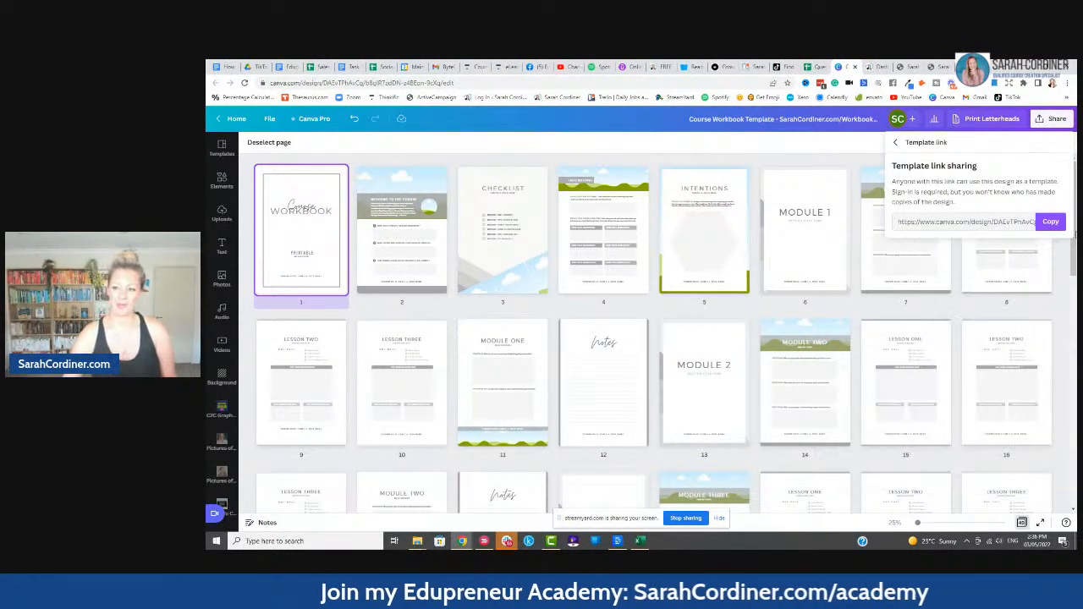
click(1050, 222)
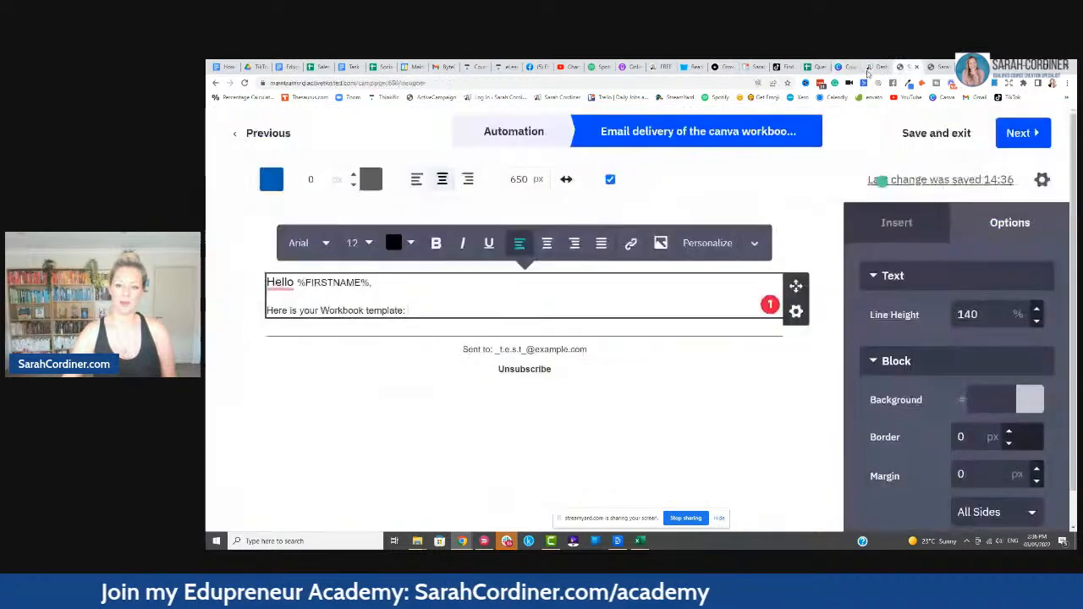
click(902, 66)
click(420, 310)
- Add a bold 'CLICK HERE TO IMPORT INTO YOUR CANVA ACCOUNT' line linked to the Canva template
key(ctrl+v)
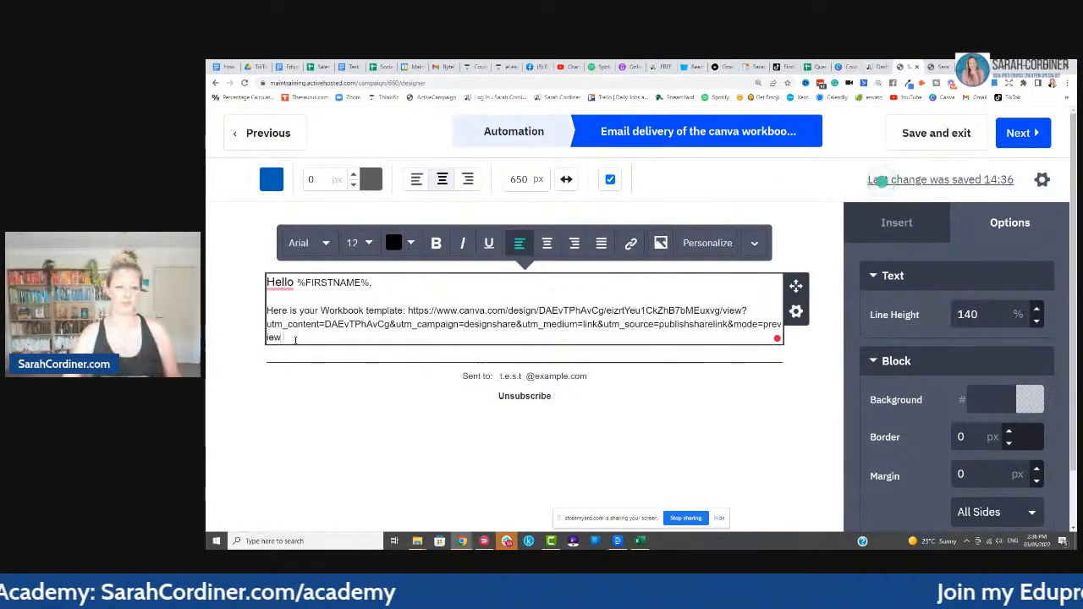
drag(294, 338, 407, 311)
key(BackSpace)
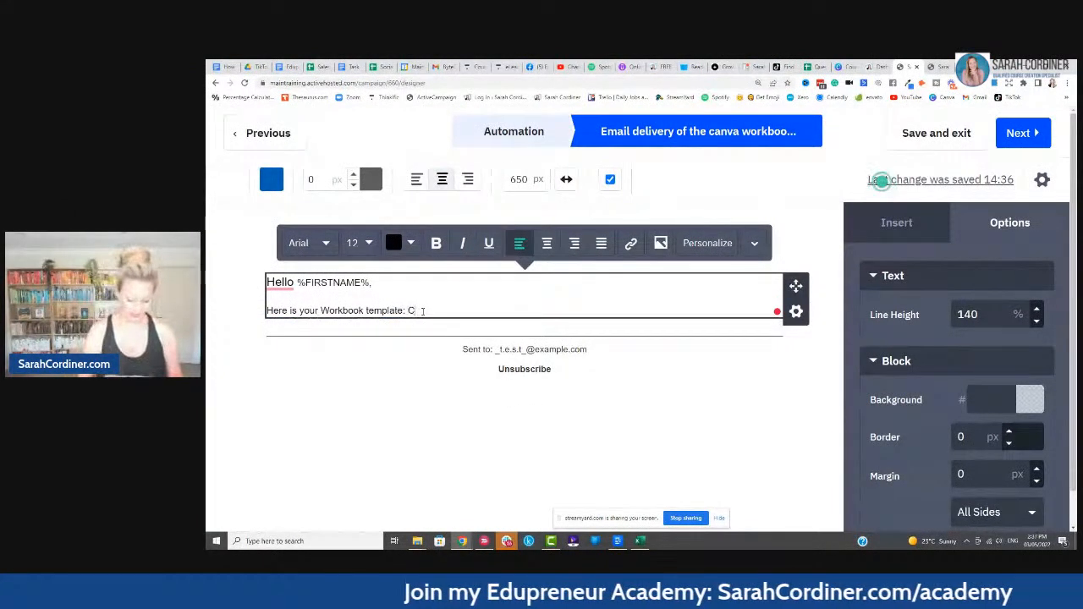
text(CLICK HERE TO IMPORT INTO YOUR CANVA ACCOUNT)
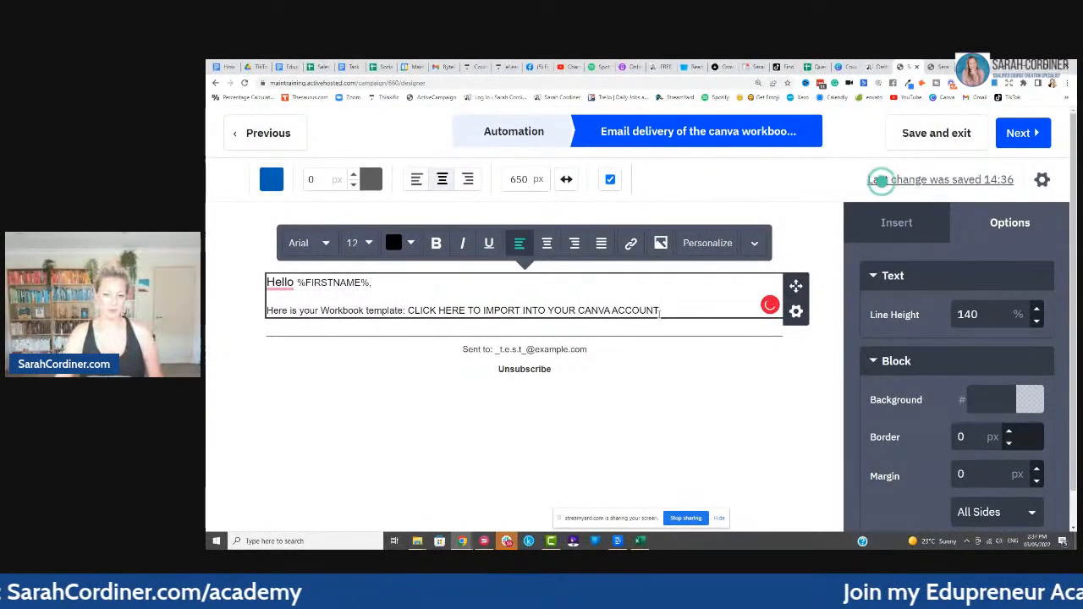
drag(656, 311, 408, 310)
click(436, 242)
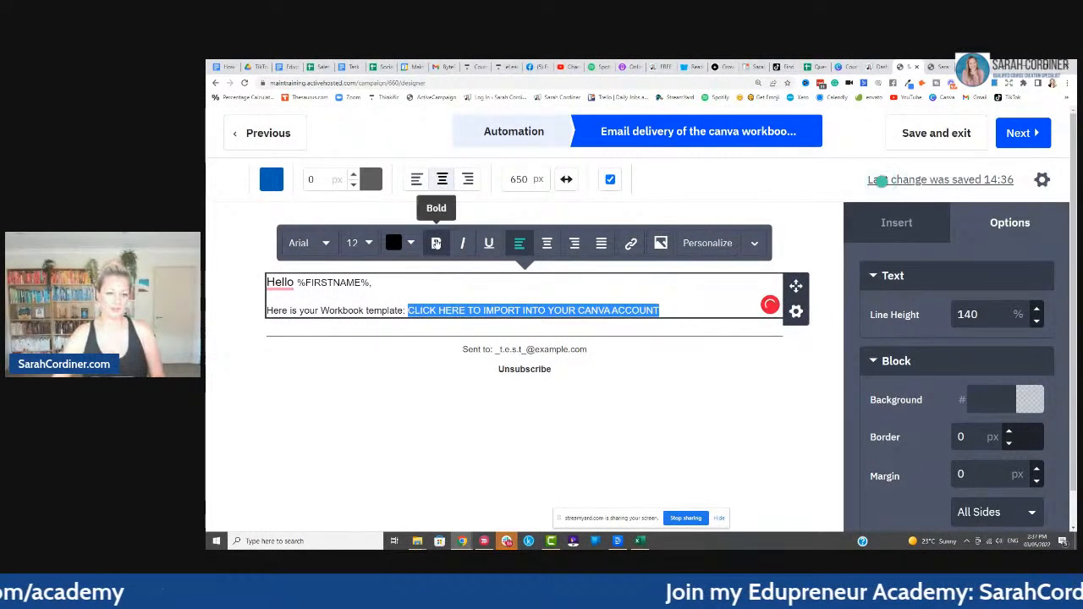
click(632, 248)
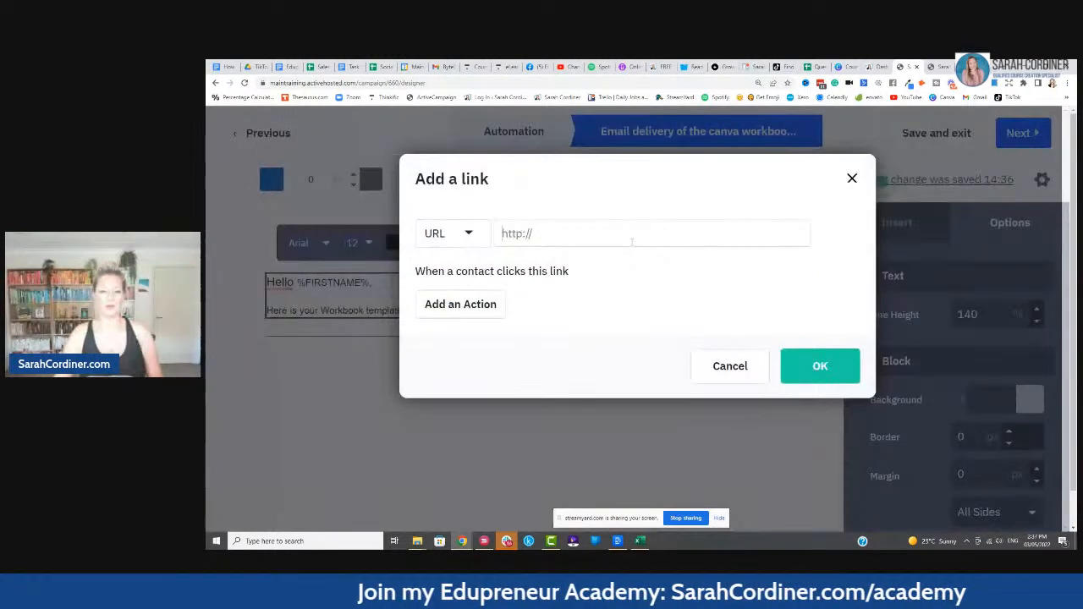
click(576, 233)
key(ctrl+v)
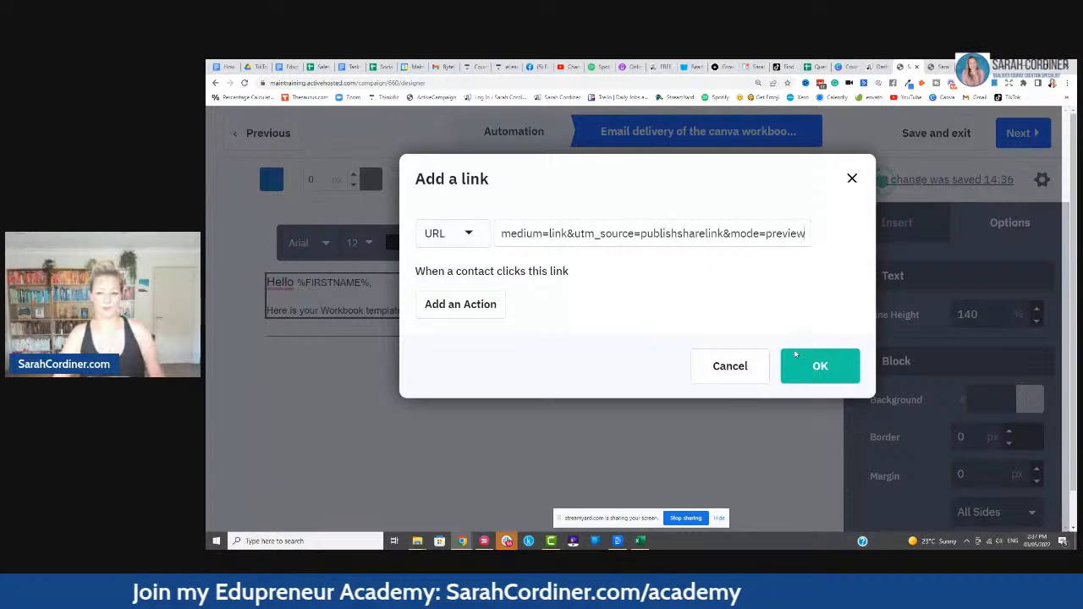
click(817, 366)
- Add blank lines below the link and between the greeting and template line, without underlining
click(674, 312)
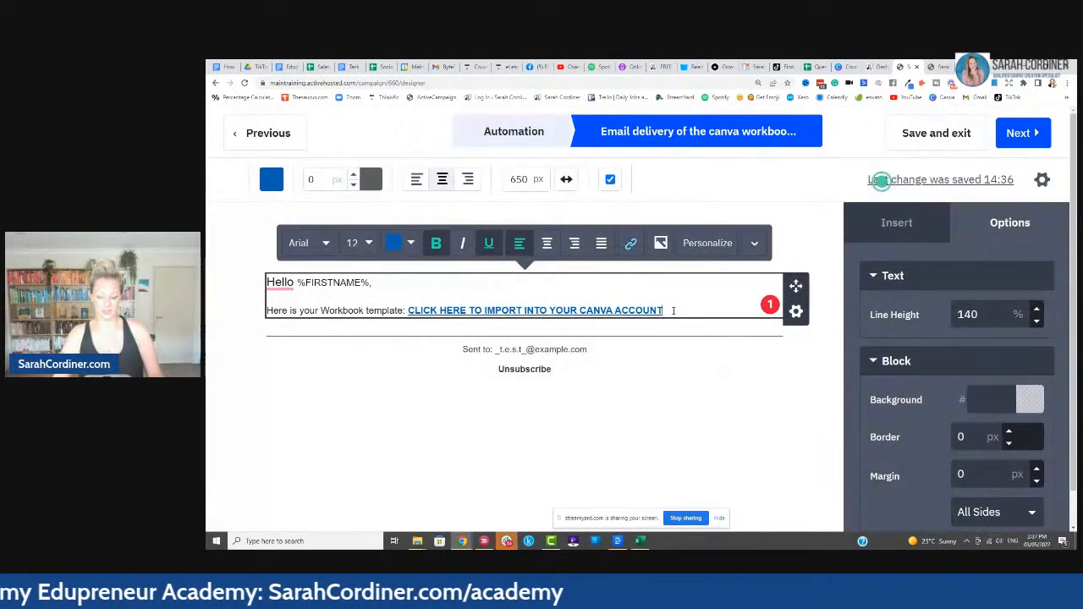
key(Return)
key(Return)
click(294, 293)
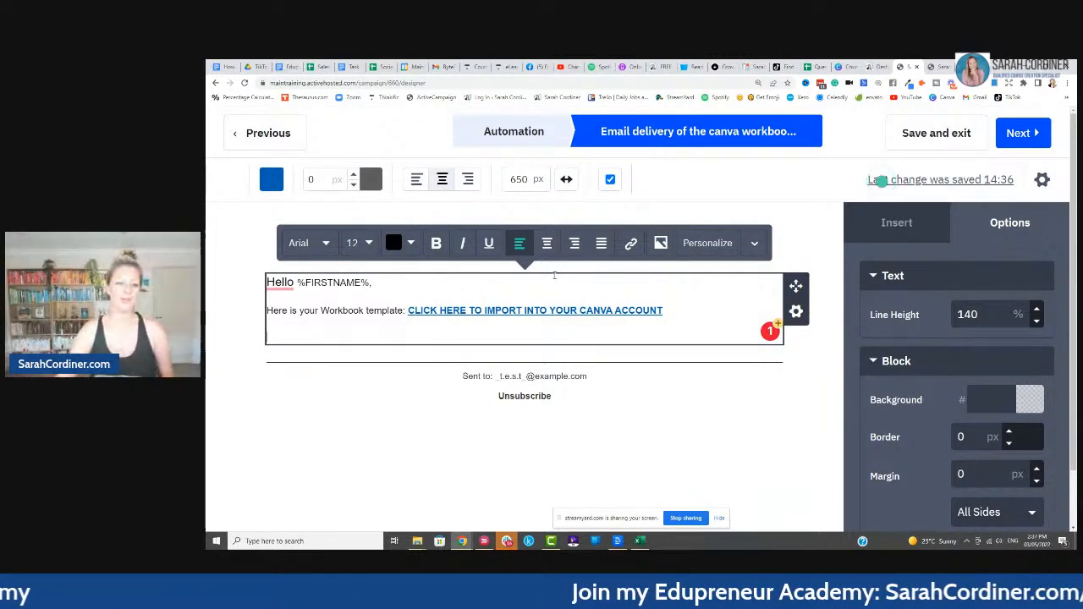
click(335, 297)
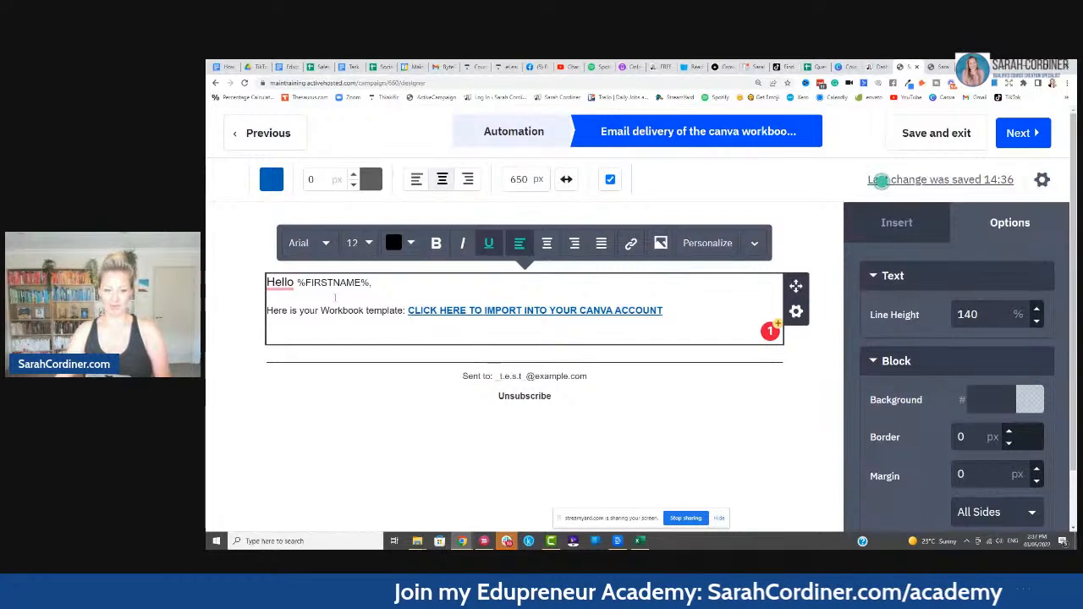
key(Return)
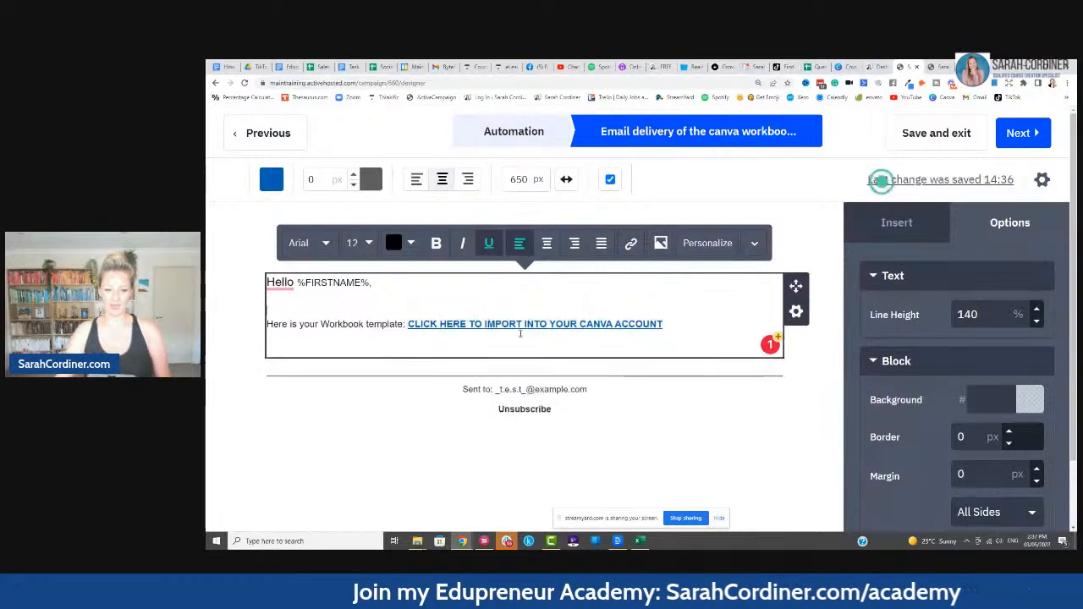
click(282, 342)
- Add 'You can then edit the template however you wish!' and 'I hope you find this helpful!'
key(Return)
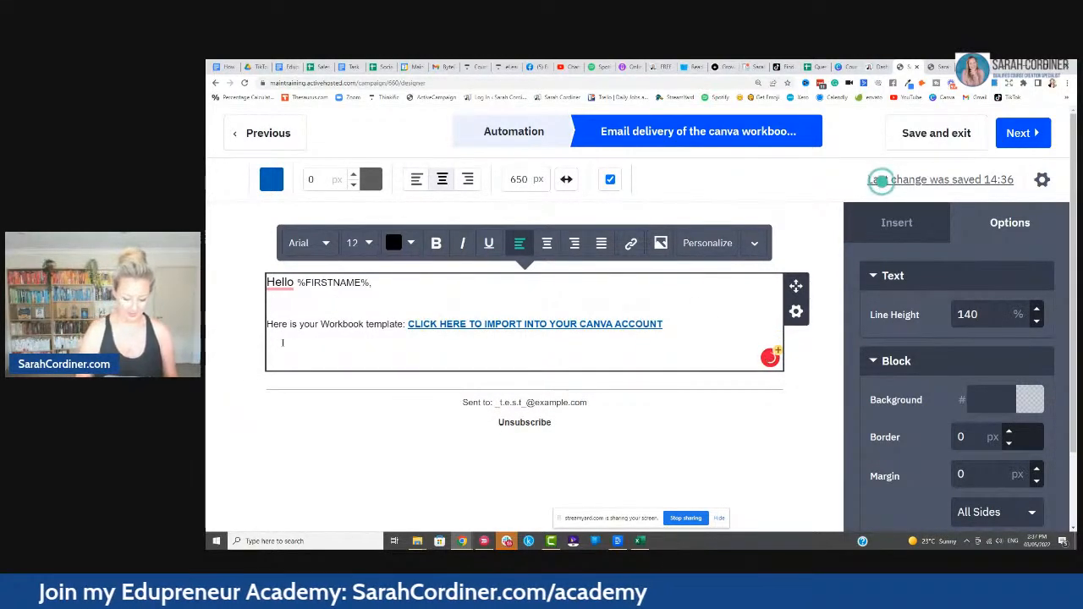
text(Yuo)
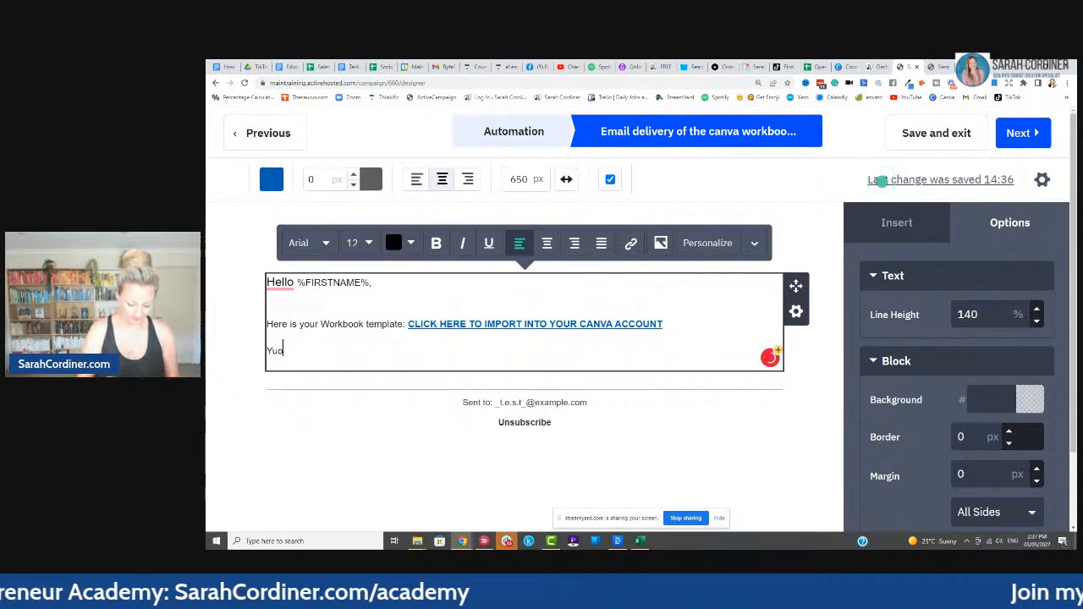
text( can then edit t)
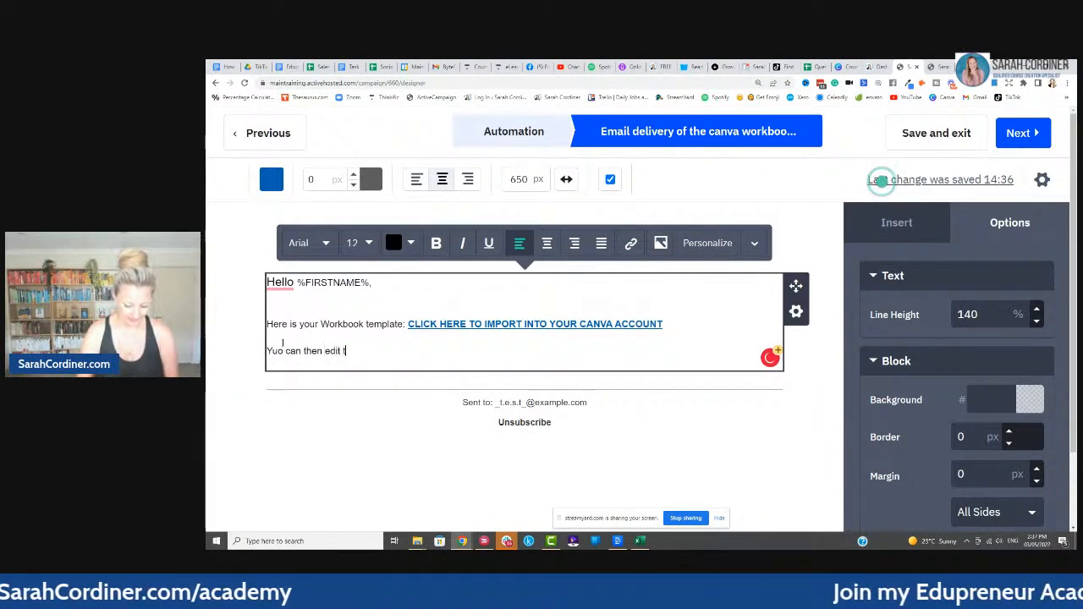
text(he template )
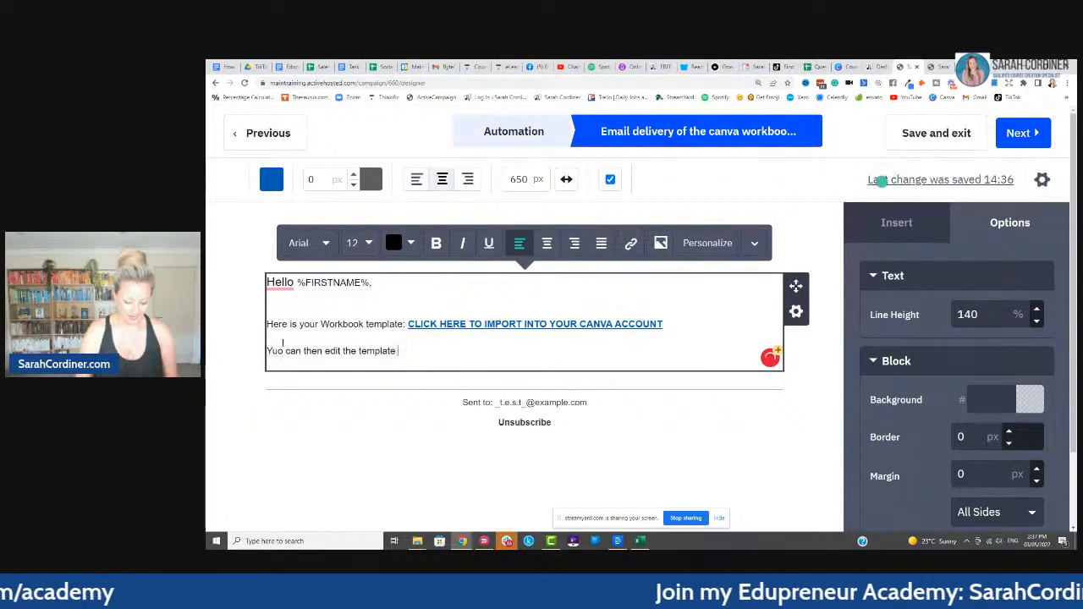
text(however you)
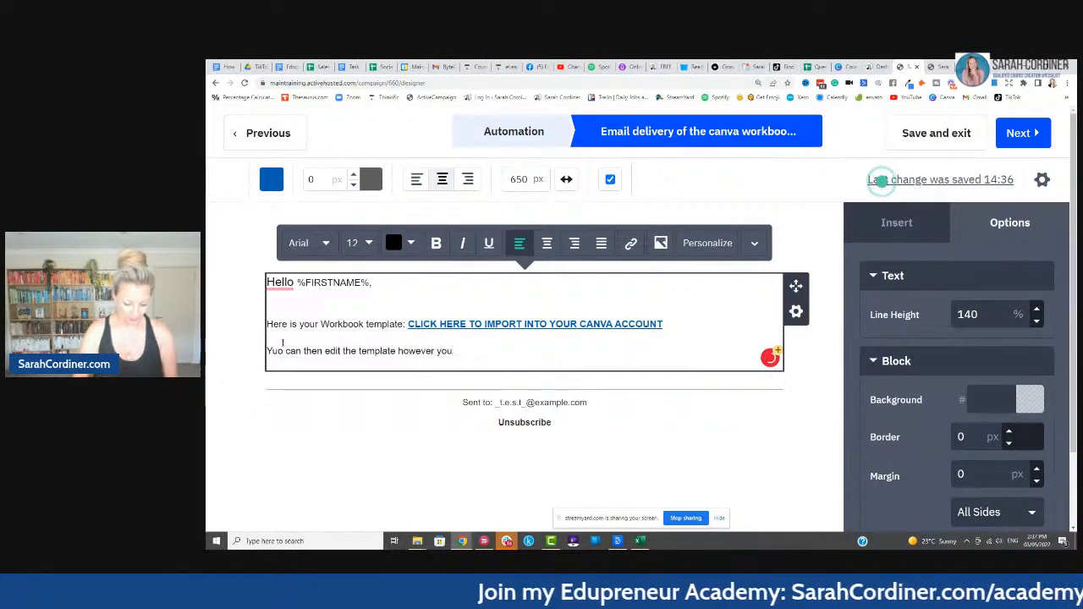
text( wish!)
key(Return)
key(Return)
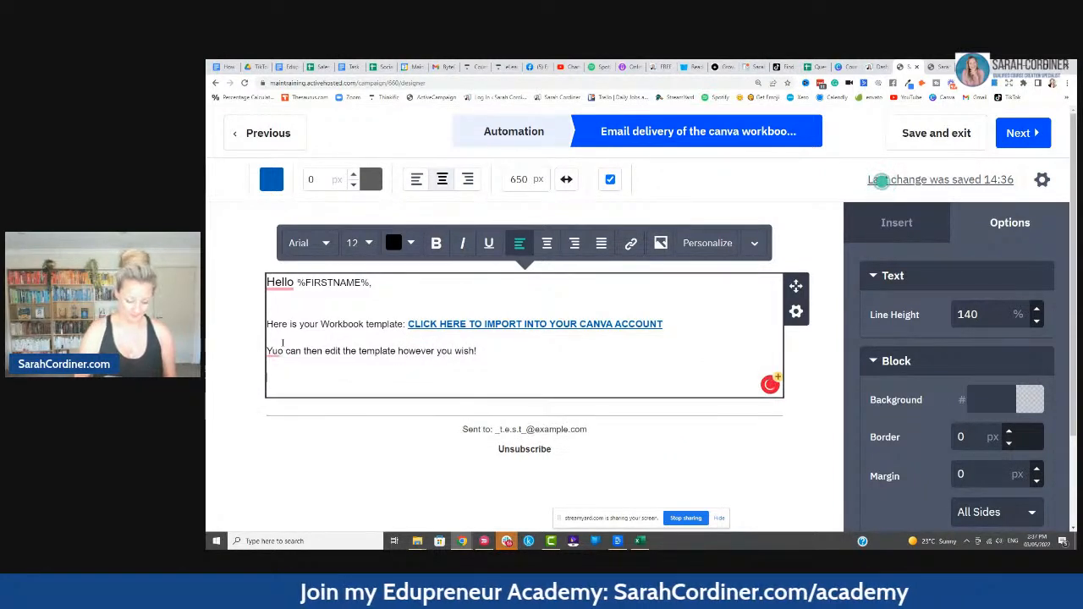
click(283, 343)
key(BackSpace)
text(ou)
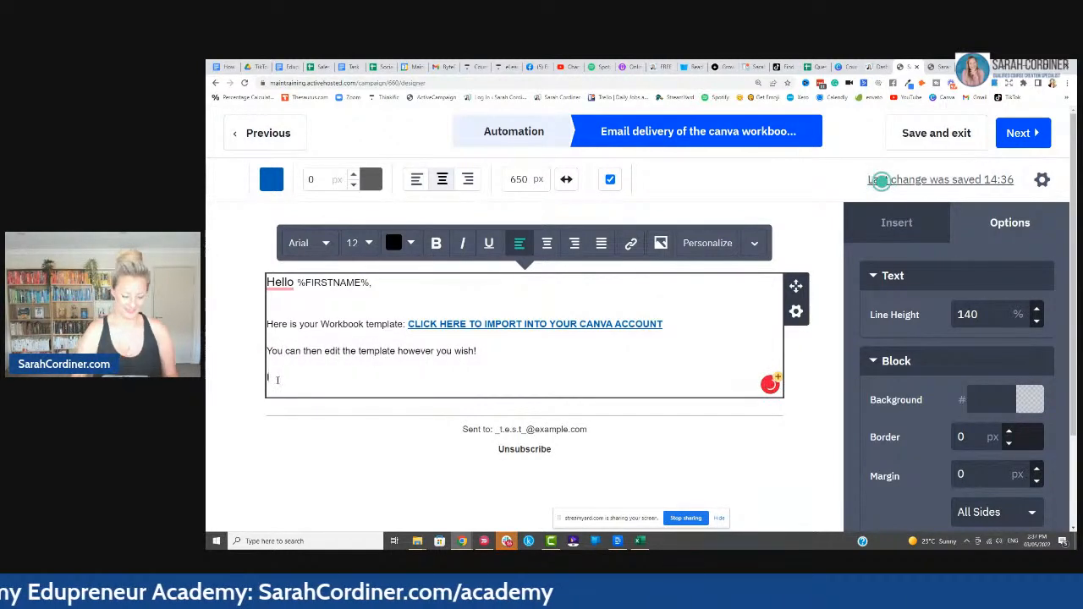
text( find t)
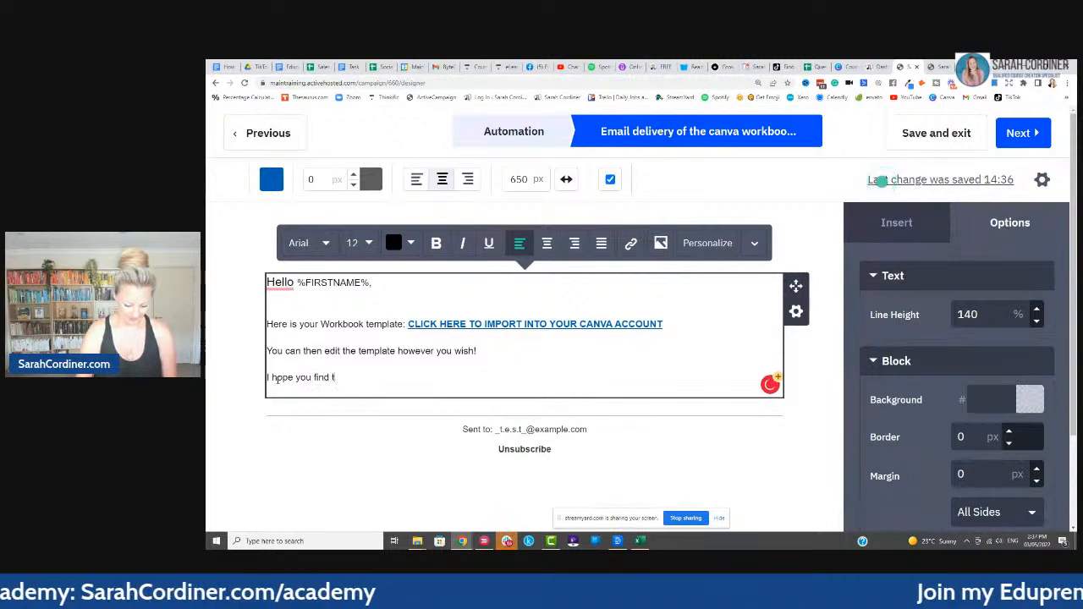
text(his helpful!)
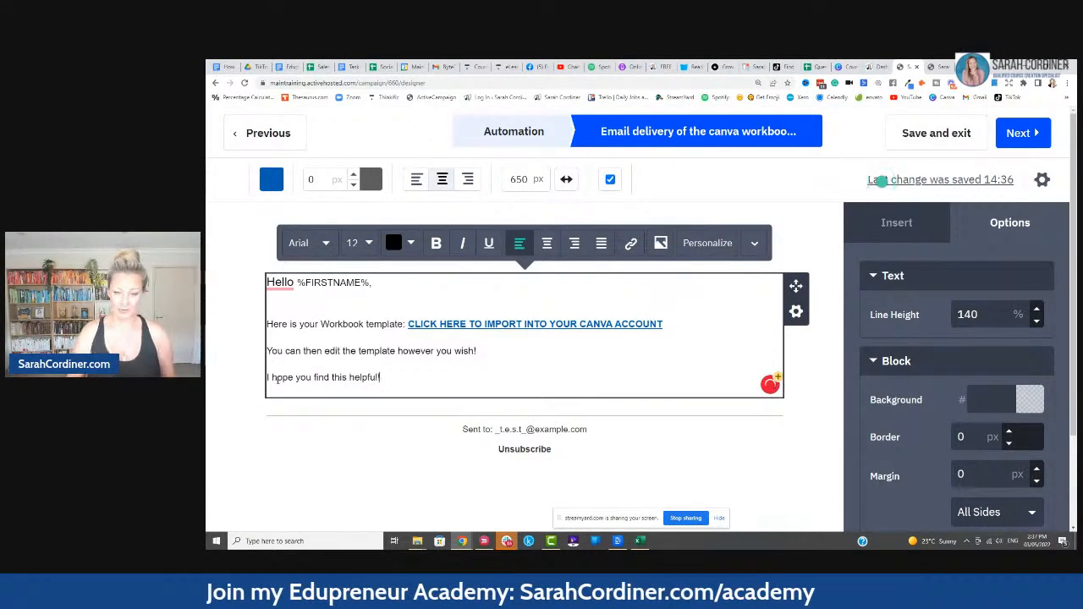
key(Return)
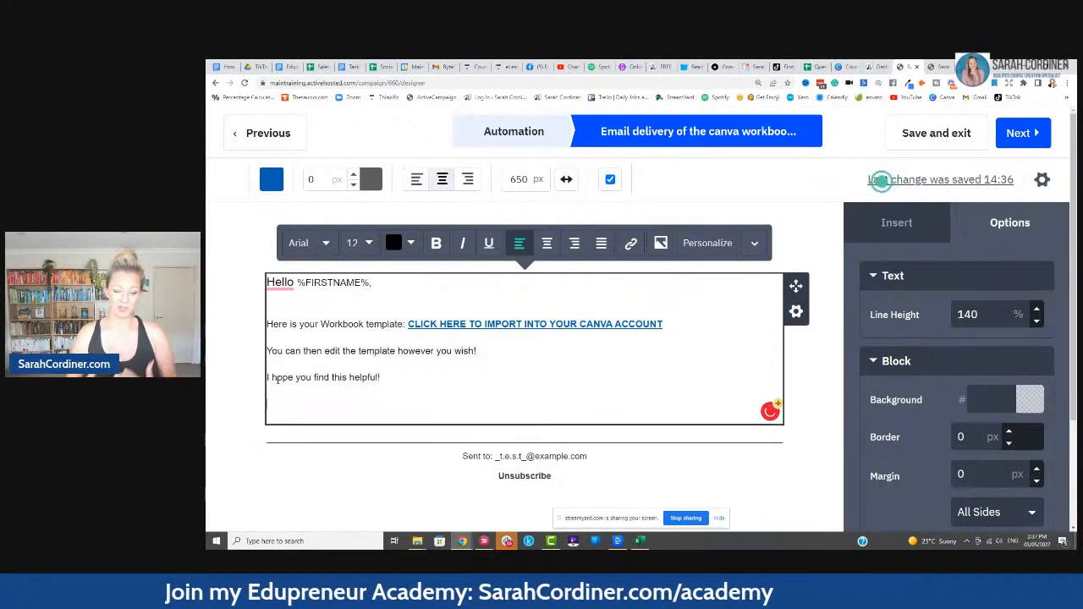
- Copy the Facebook group page's web address and return to the email draft
click(534, 67)
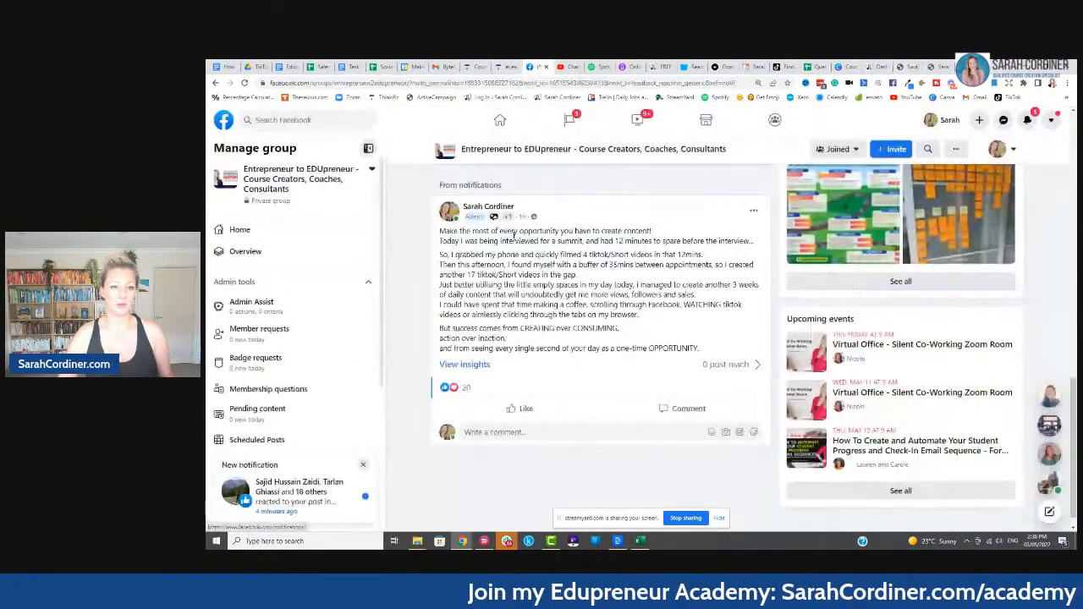
scroll(475, 196, up, 10)
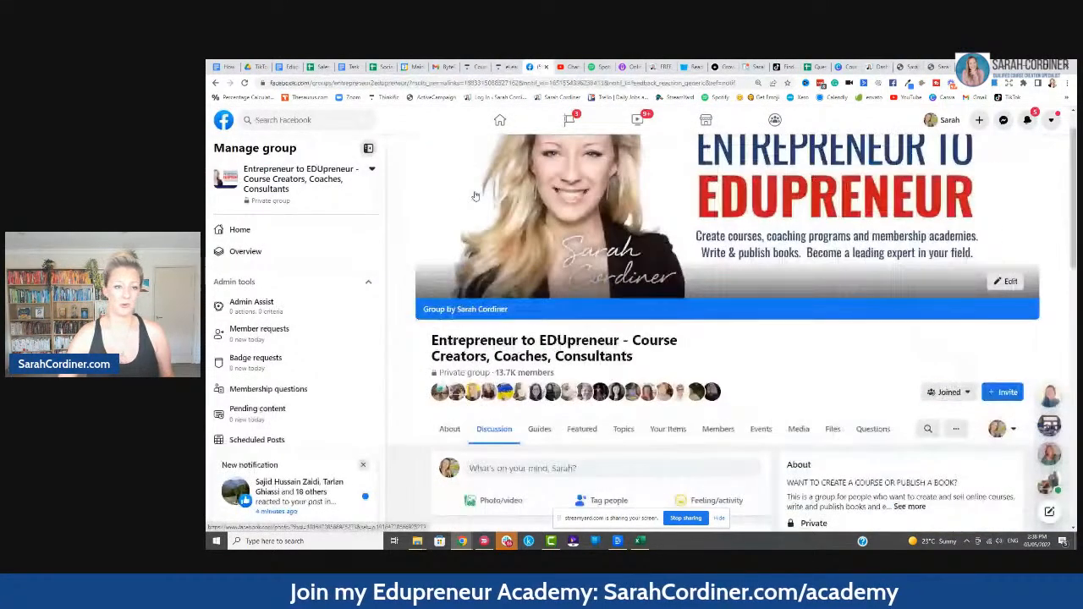
scroll(476, 196, up, 2)
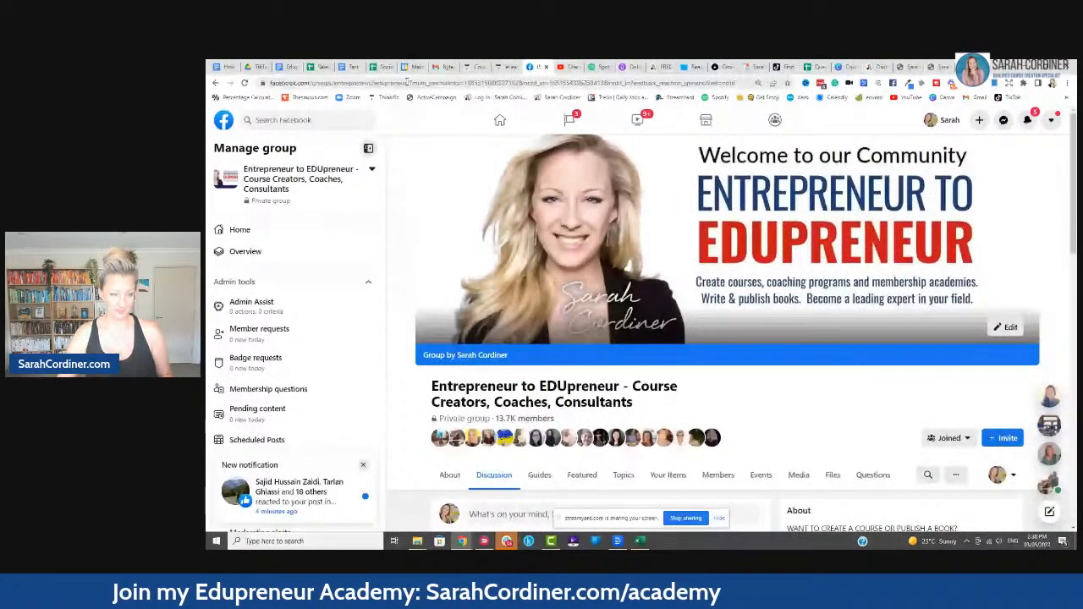
drag(406, 82, 263, 82)
key(ctrl+c)
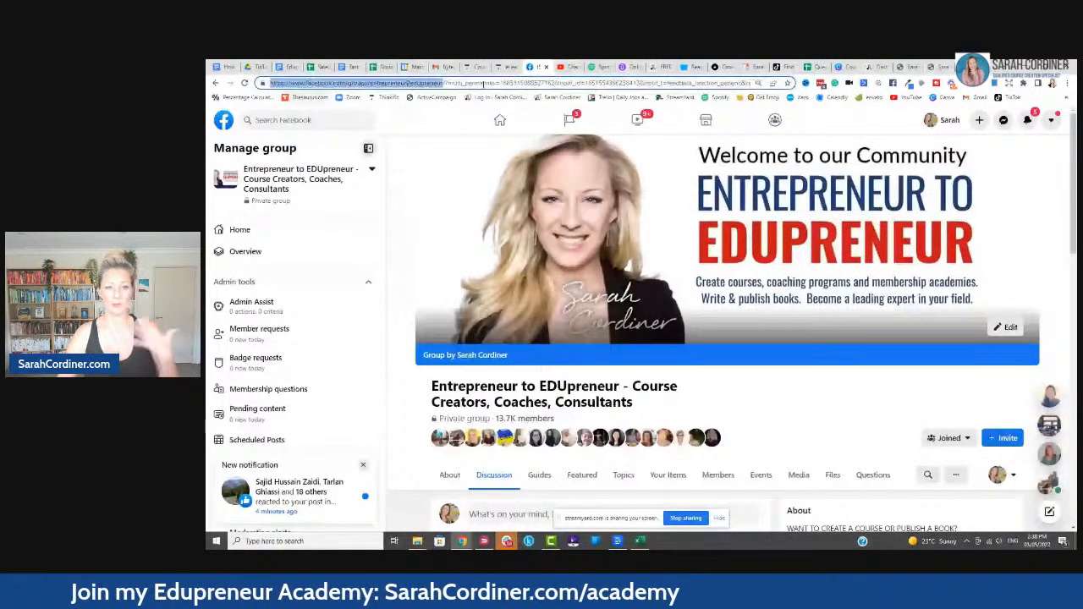
click(902, 68)
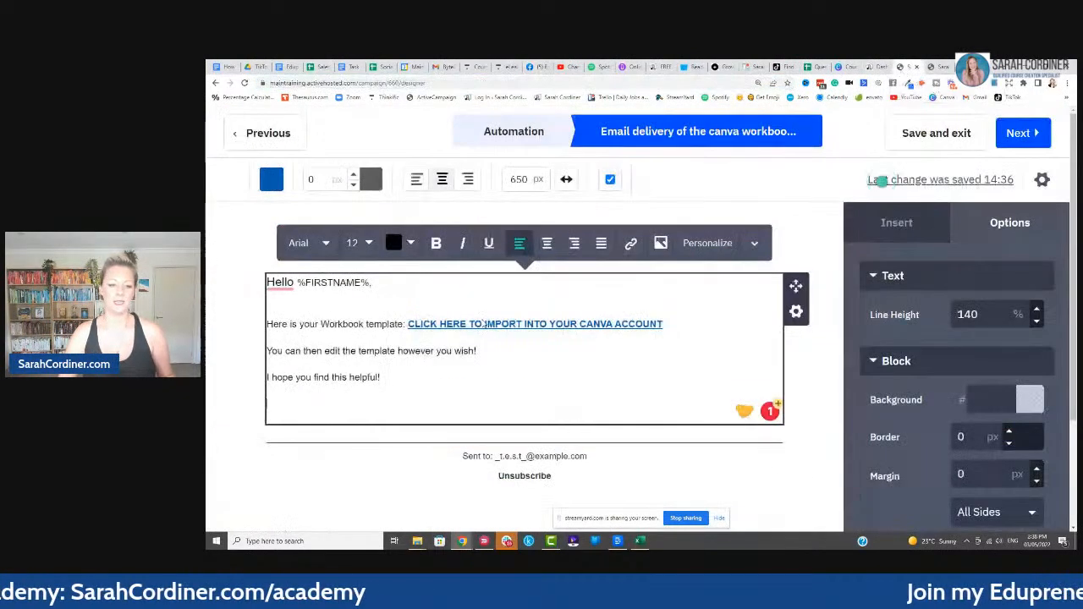
- Add an 'In the meantime…' group line with the Facebook group URL as a link
key(Return)
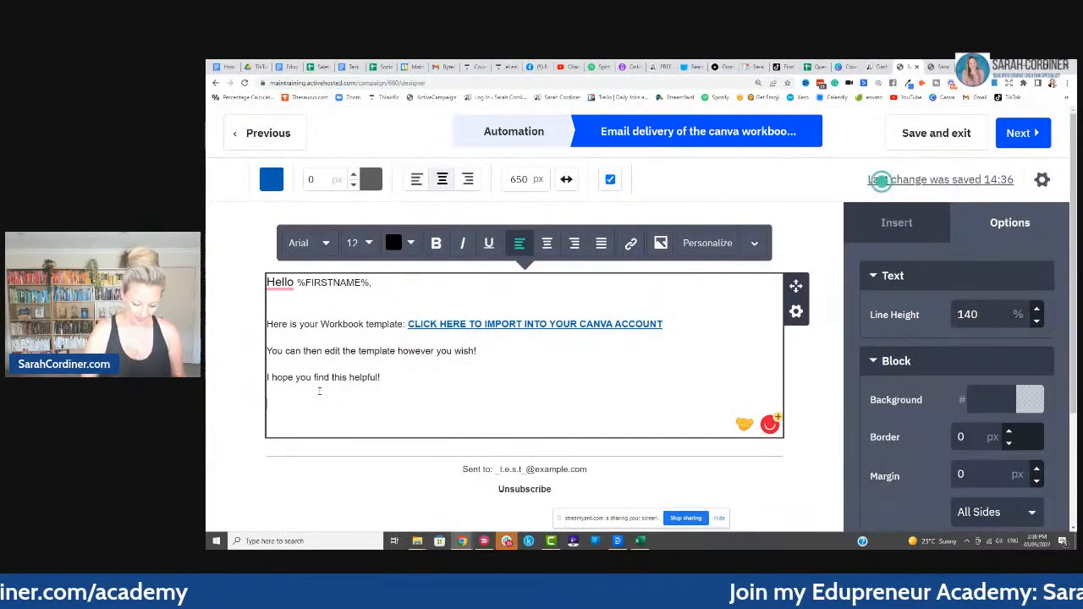
text(In the meantime, you may like to join my)
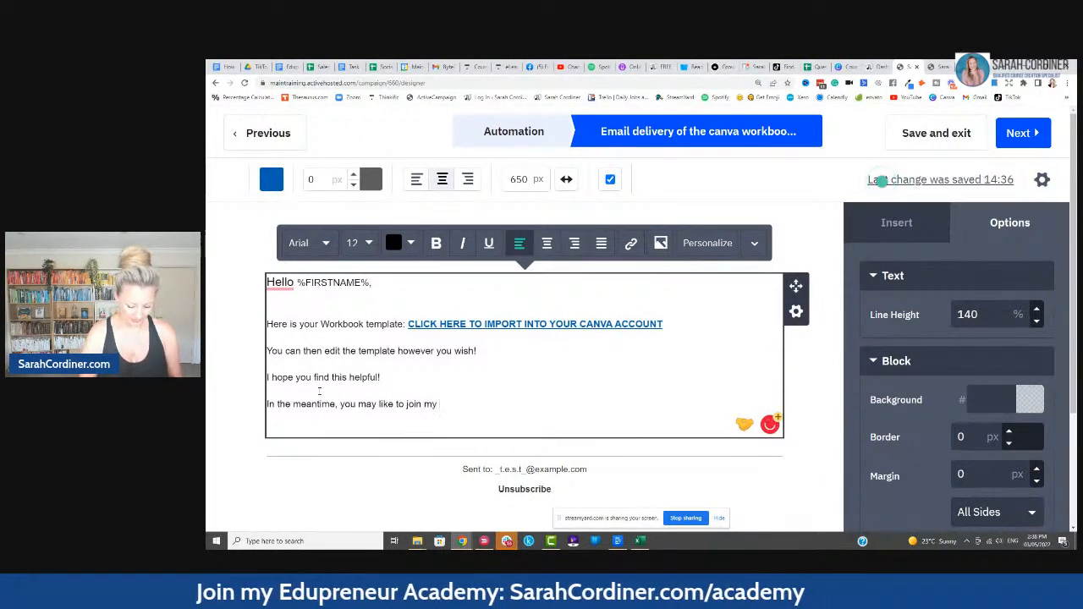
text(book groupL:)
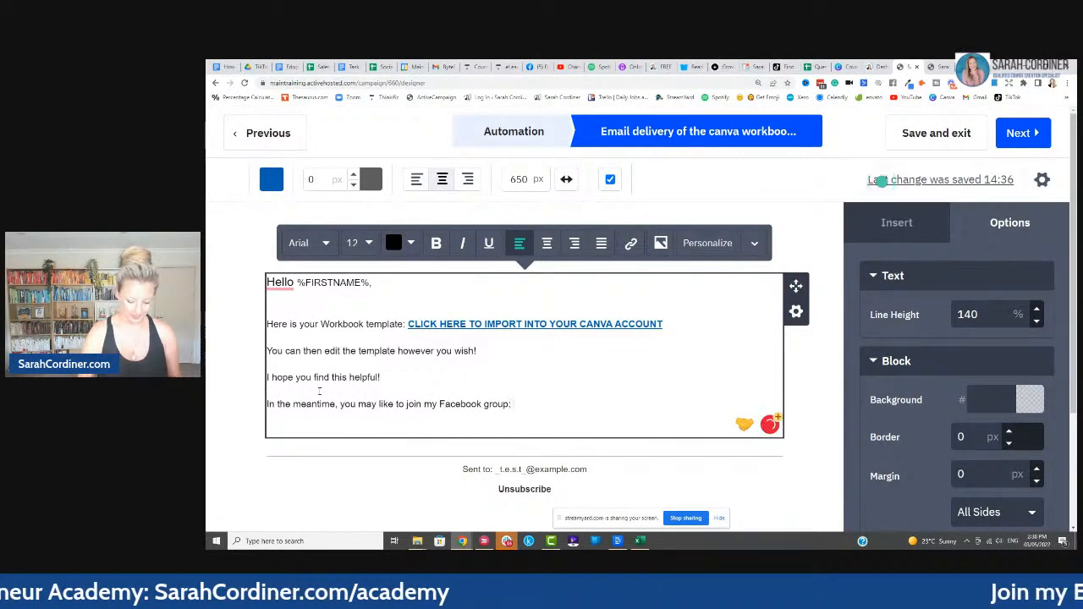
key(ctrl+v)
drag(770, 405, 514, 408)
key(ctrl+c)
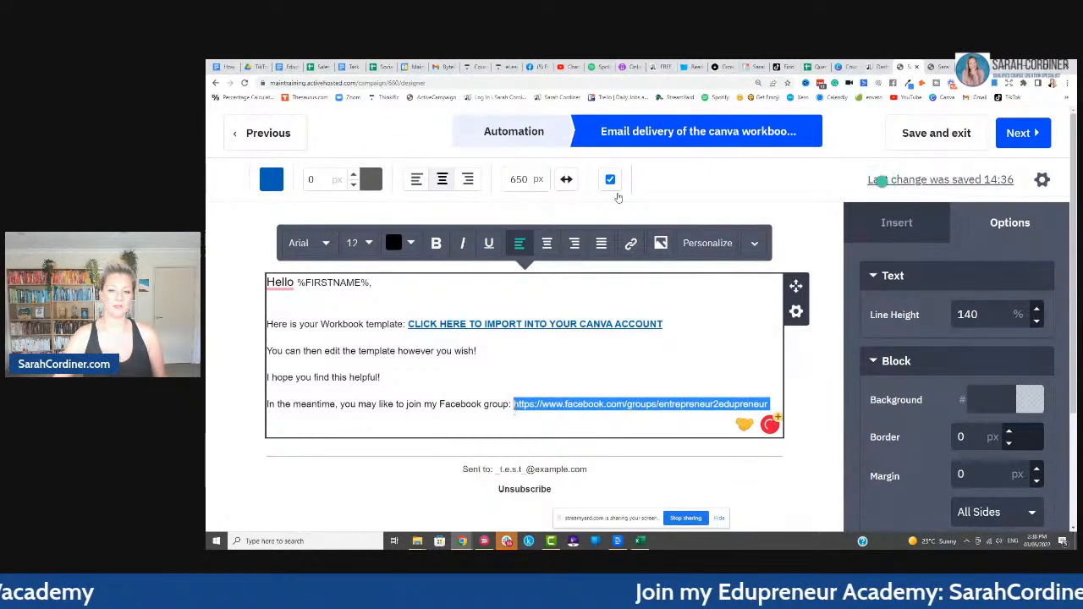
click(630, 244)
click(628, 238)
key(ctrl+v)
click(843, 370)
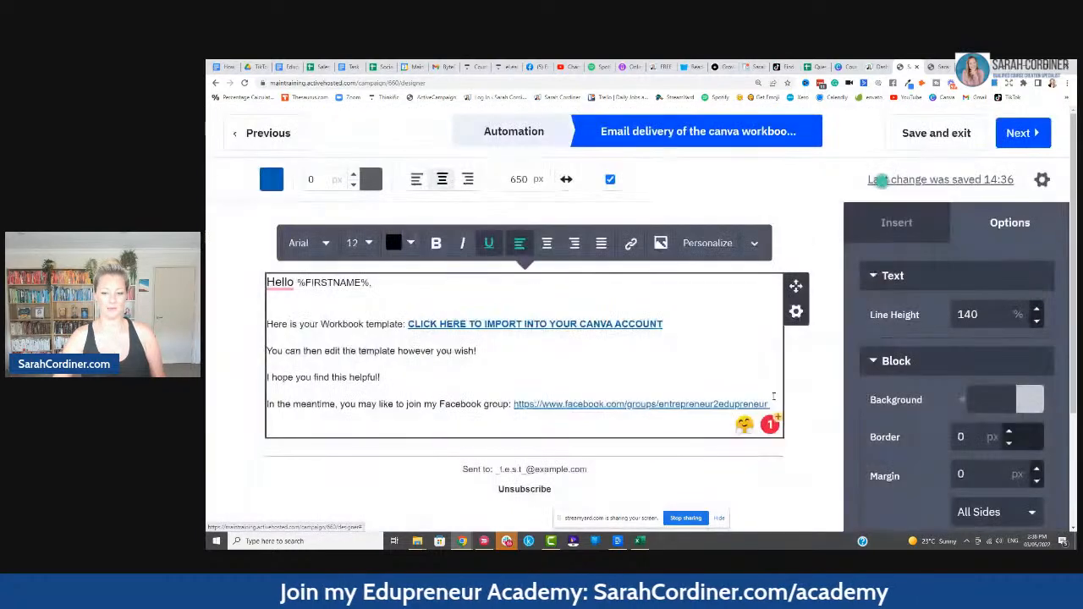
- Add the line 'If you need any help creating your onine courses, feel free to book a call with me:'
click(772, 404)
key(Return)
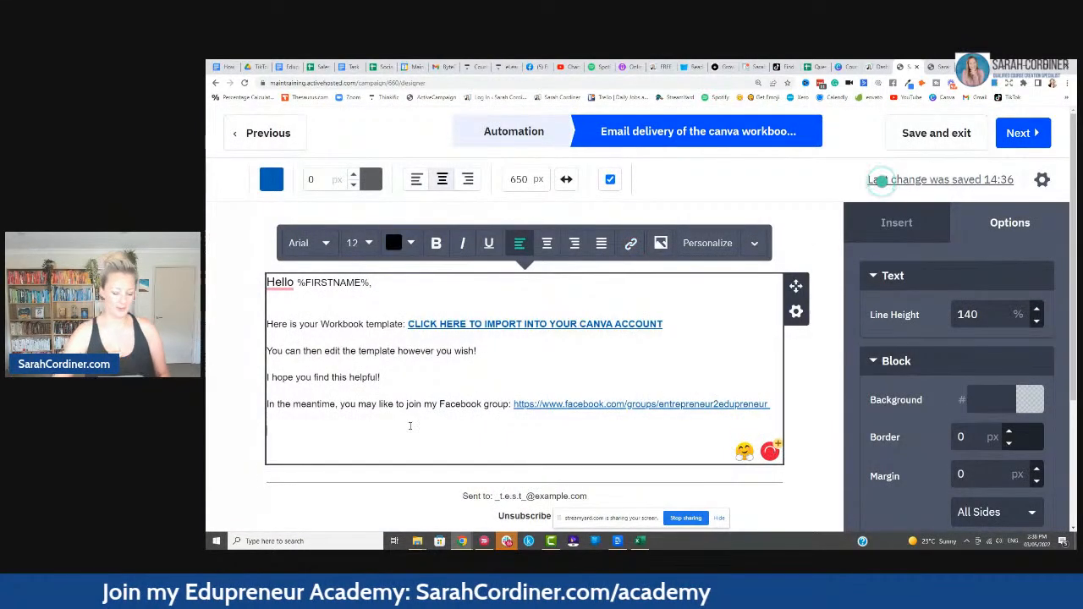
text(If you ne)
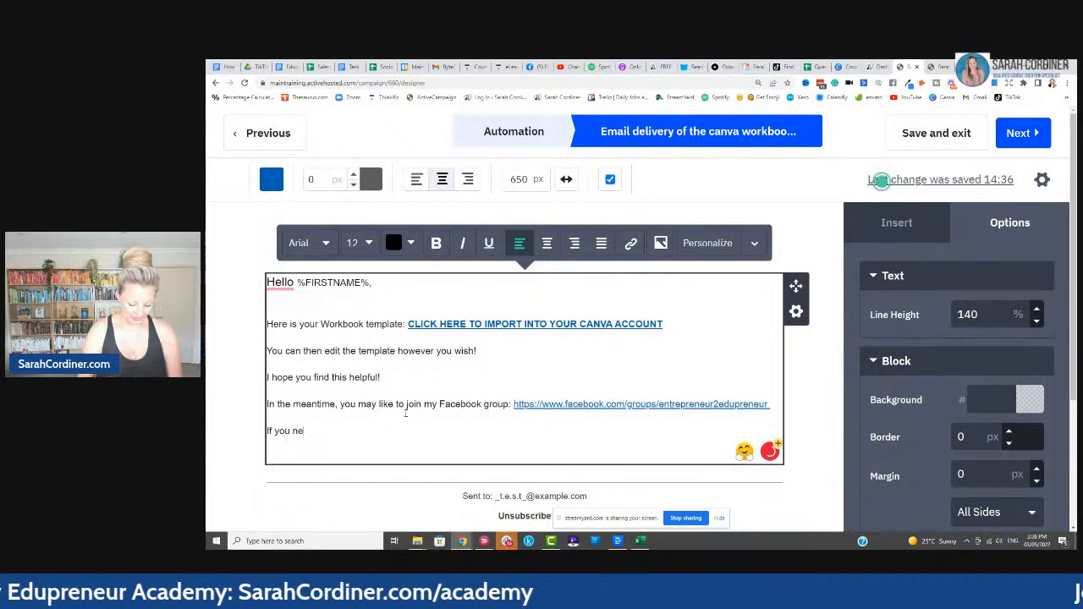
text(ed any help creating your)
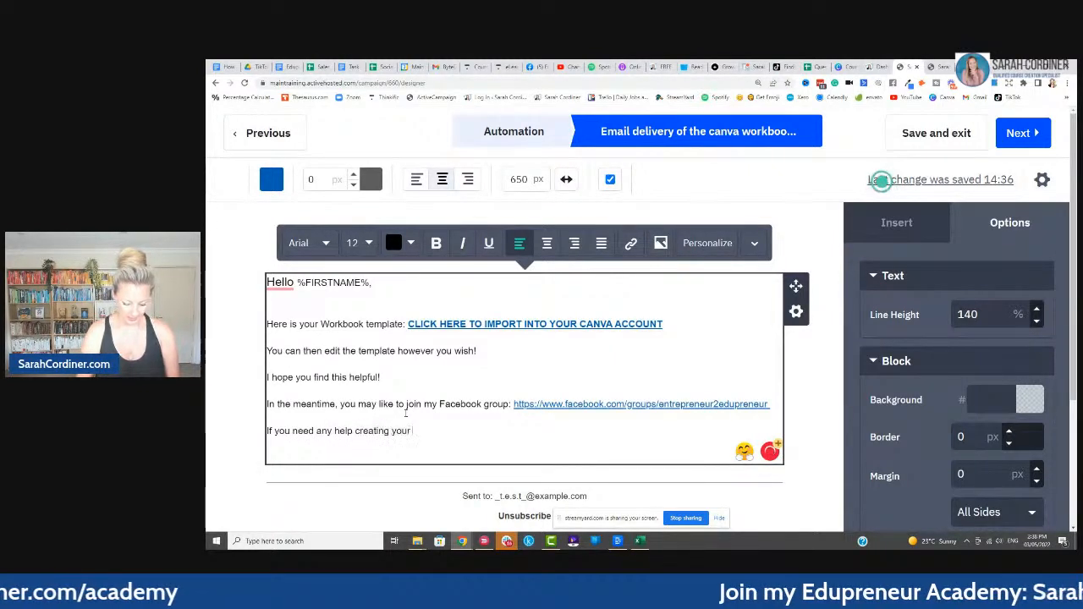
text( onine courses, )
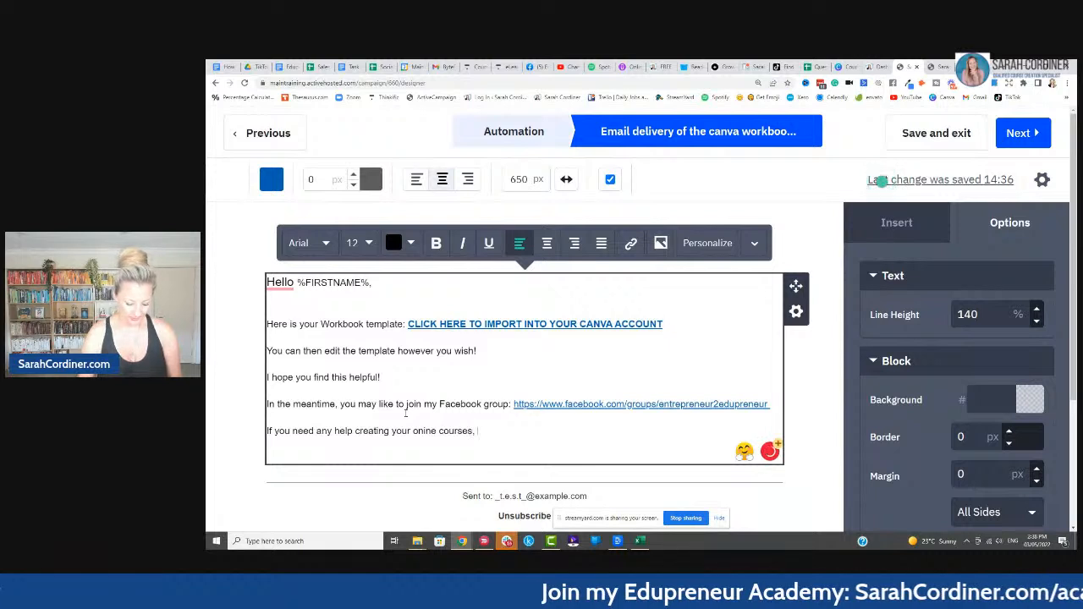
text(feel f)
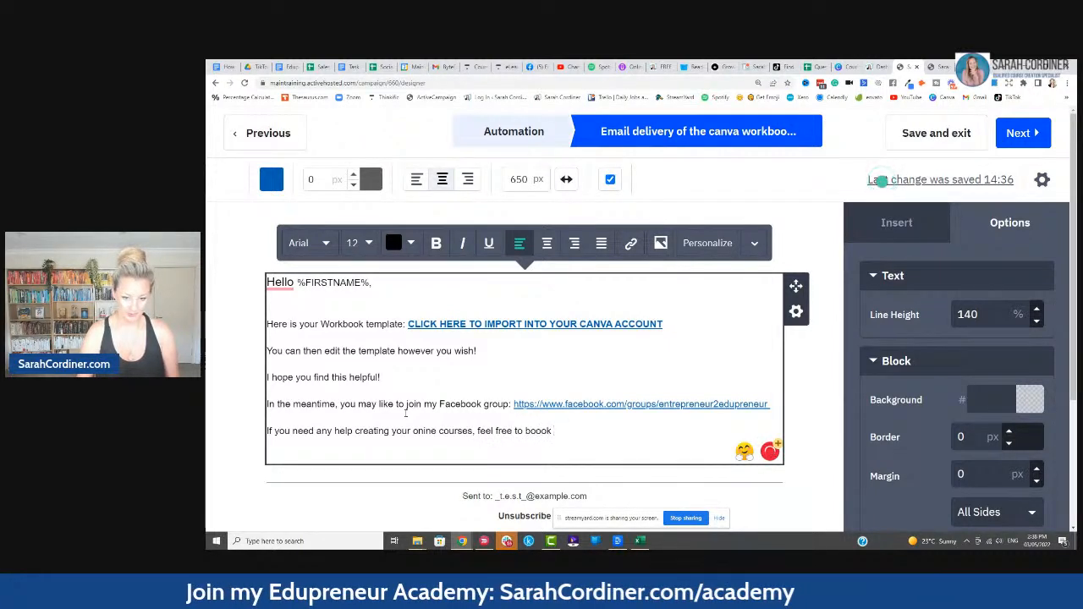
text(ree to book a c)
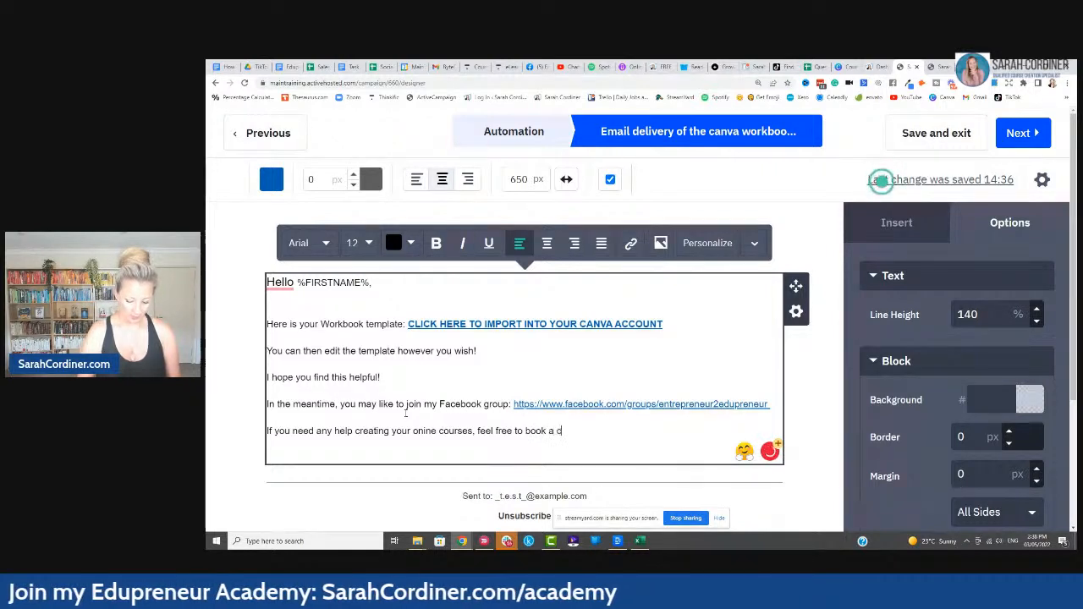
text(all with me:)
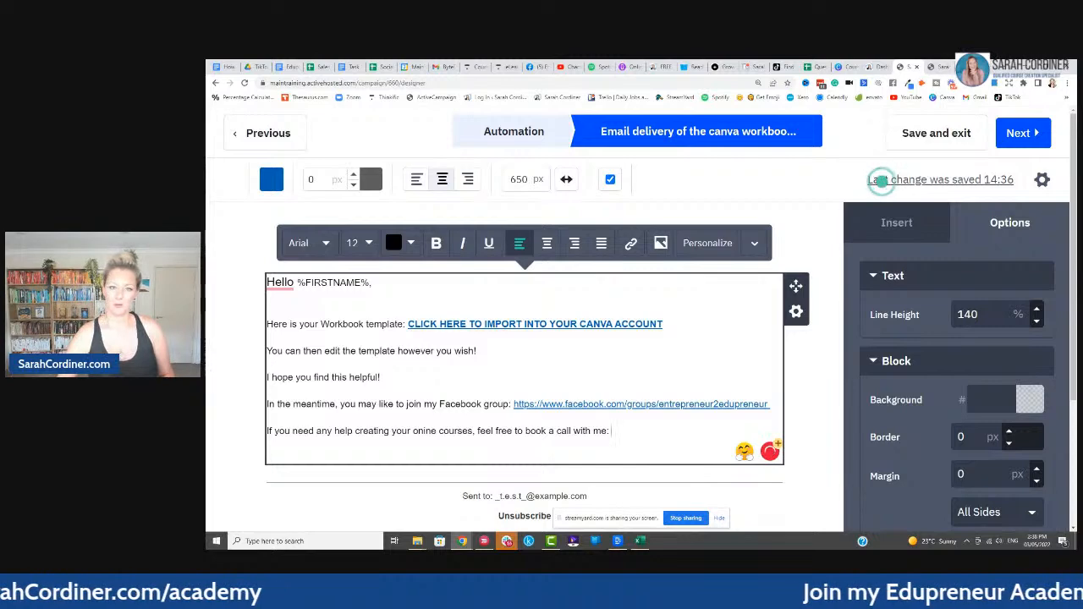
key(ctrl+t)
click(397, 82)
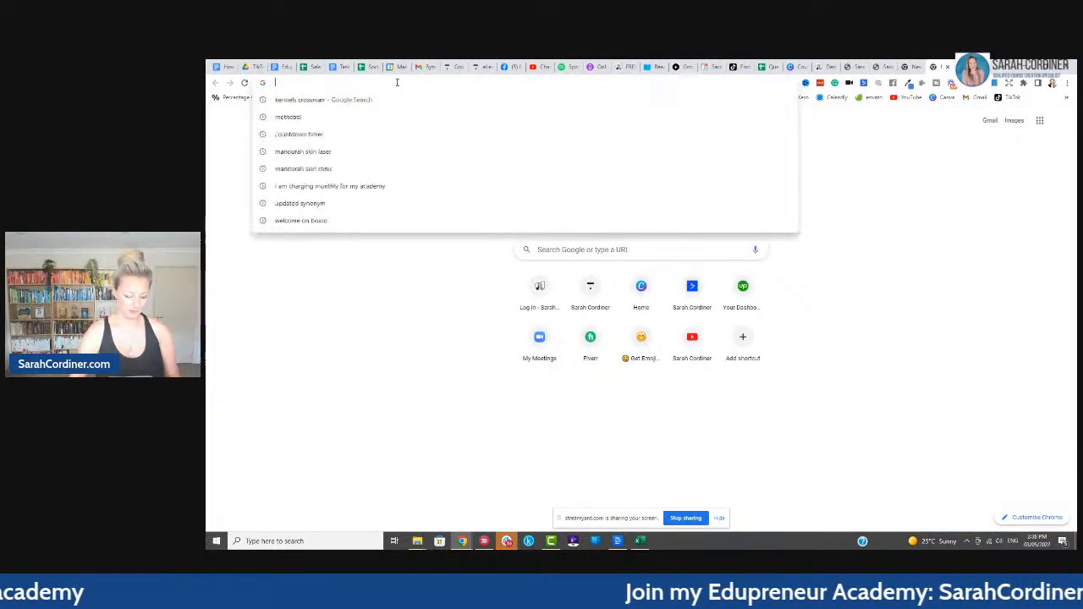
- Load sarahcordiner.com/services and paste its address after 'book a call with me:' in the email
text(sarahcordiner.com)
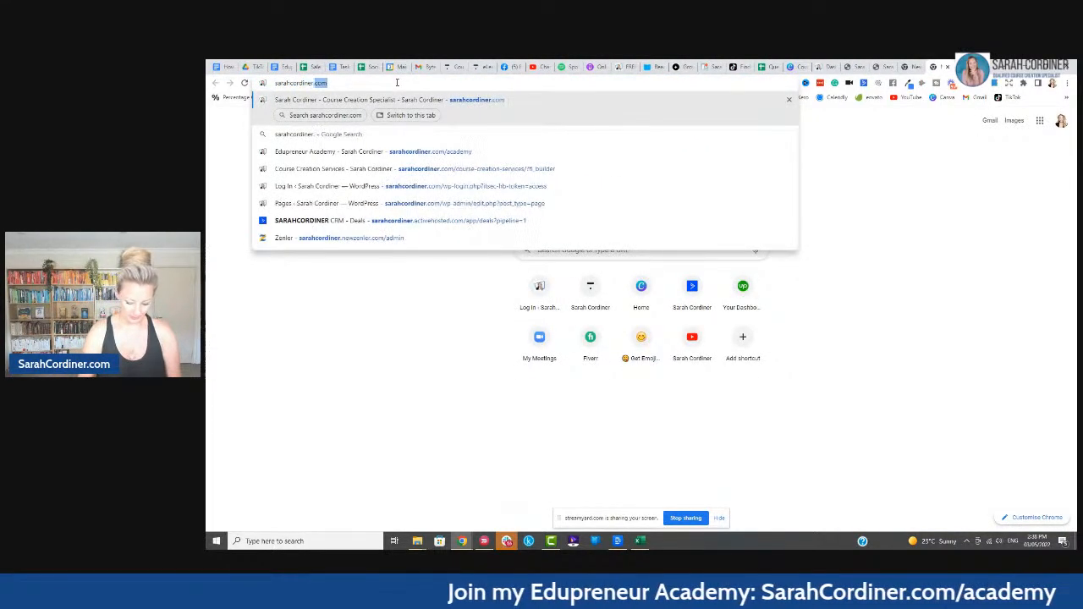
text(/se)
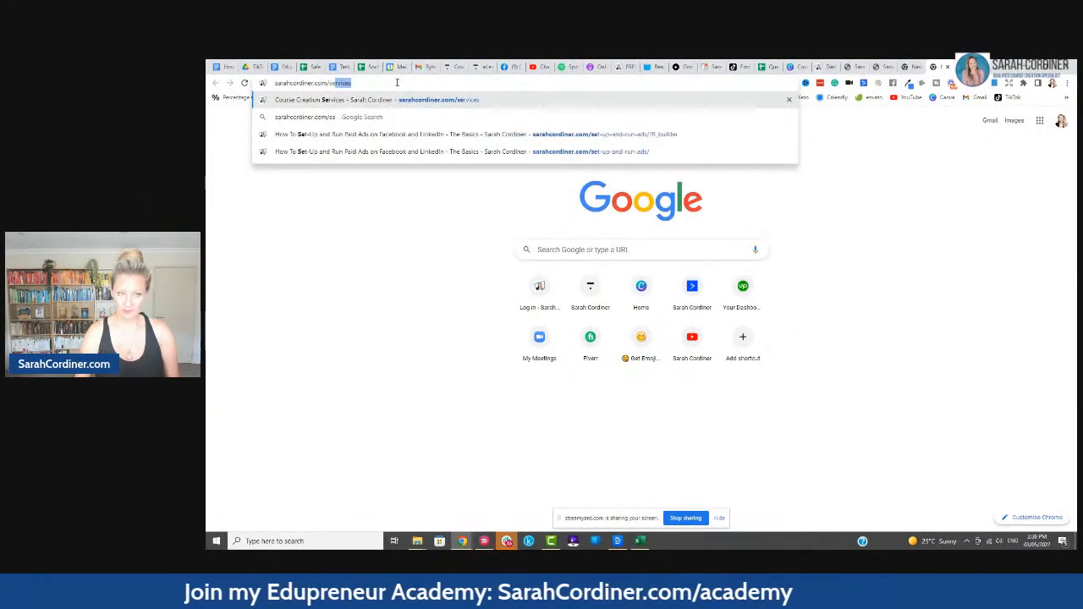
key(Return)
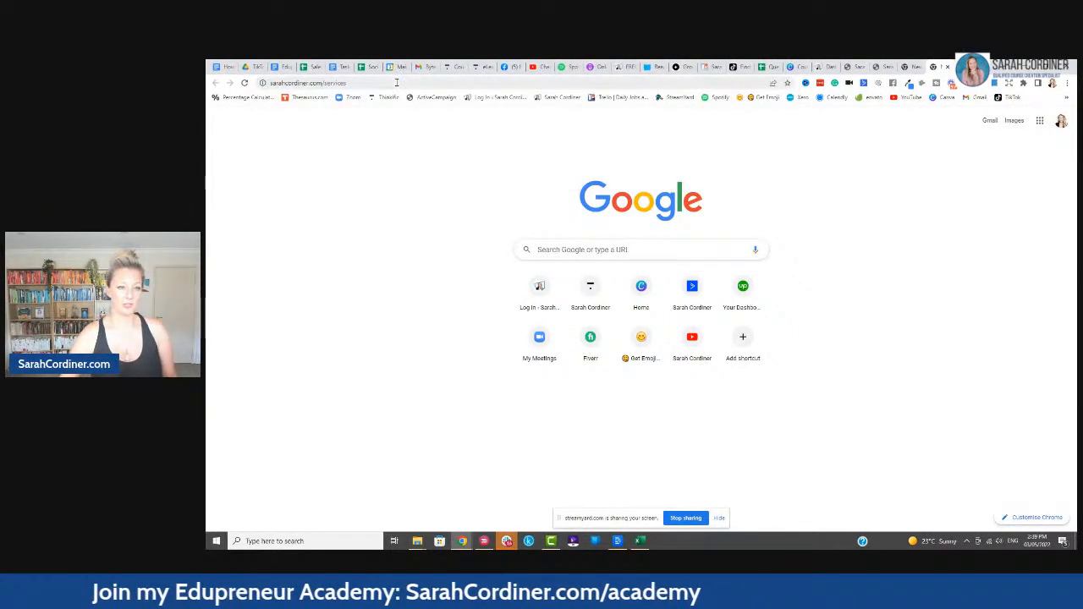
click(380, 83)
key(ctrl+c)
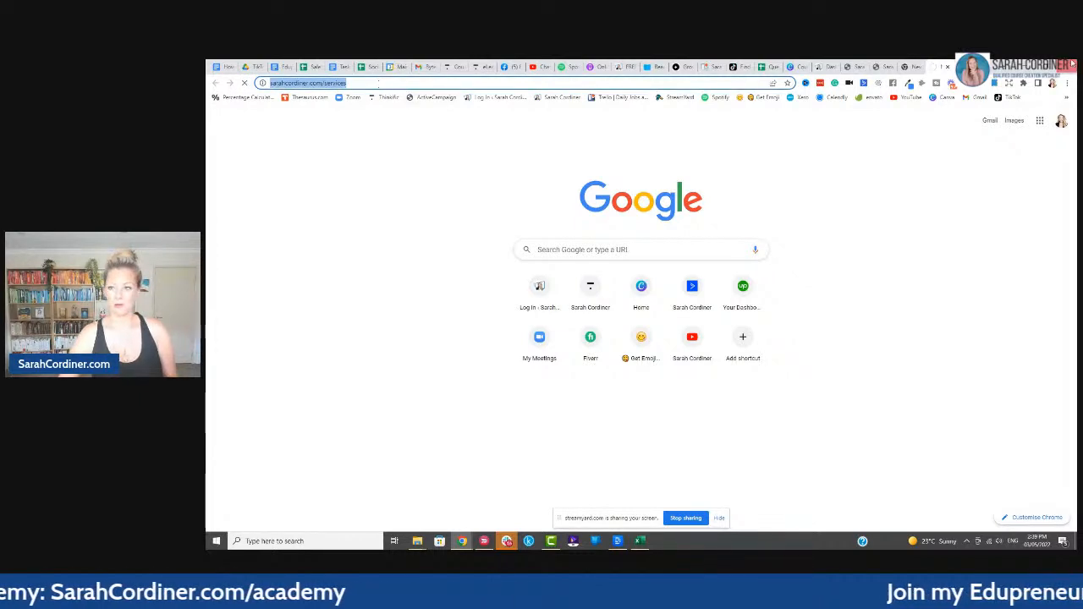
click(856, 68)
click(613, 431)
key(ctrl+v)
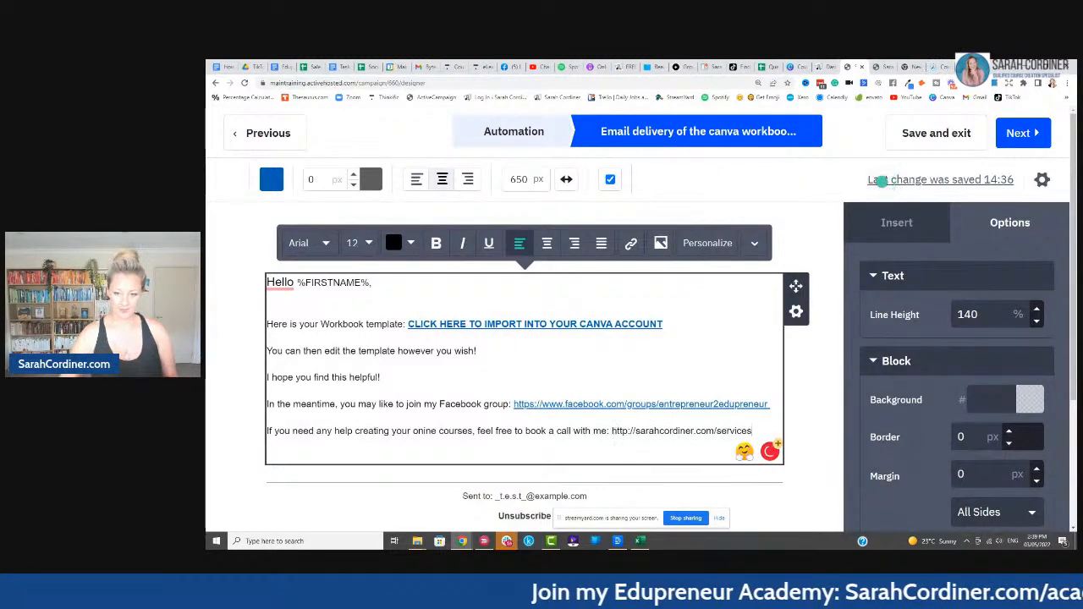
- Turn the pasted services address into a clickable link
drag(755, 433, 610, 431)
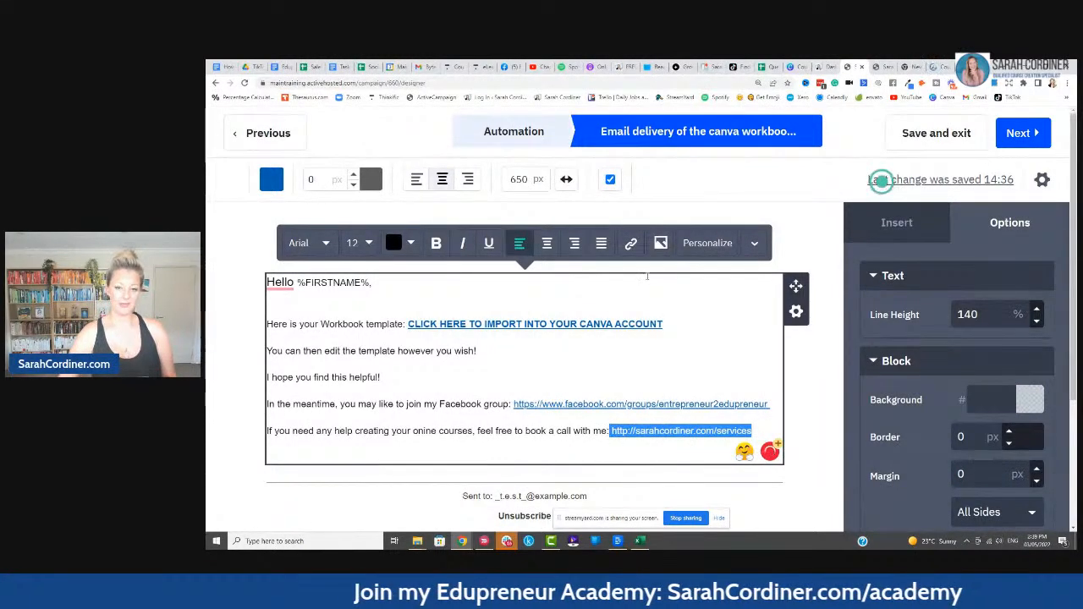
click(630, 243)
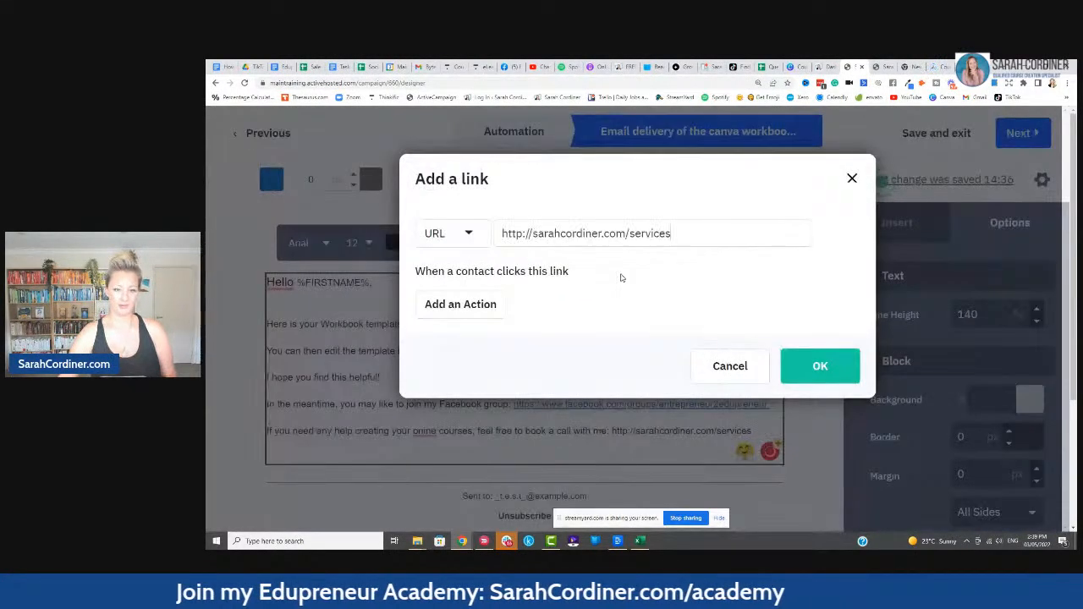
click(831, 367)
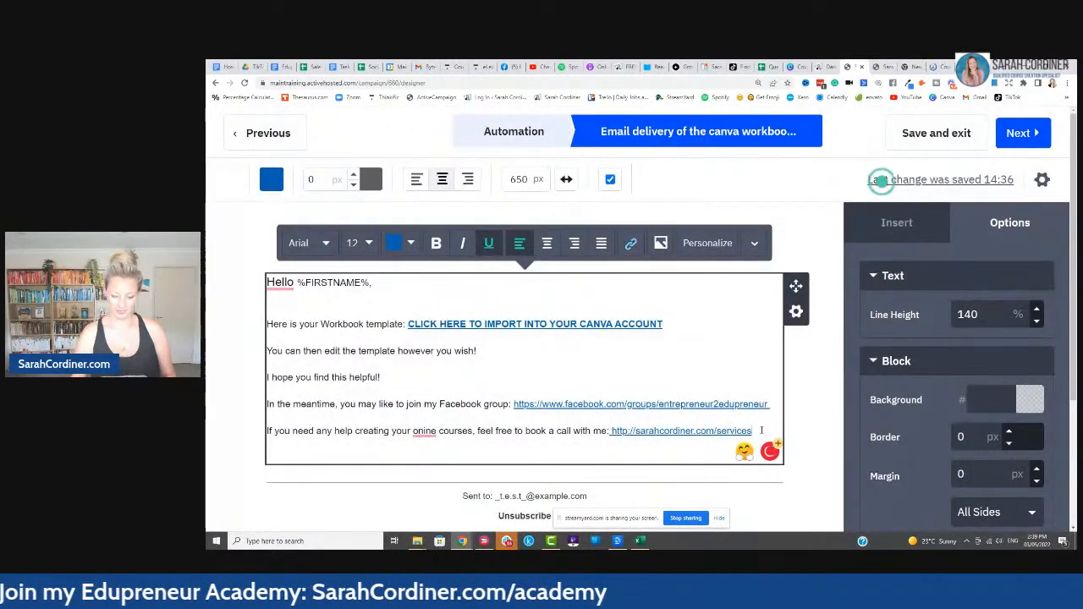
- Close the email with 'Kind regards,' and the sender's name on the next line
click(760, 430)
key(Return)
text(Kind regards,)
key(Return)
text(Sarah Cordiner)
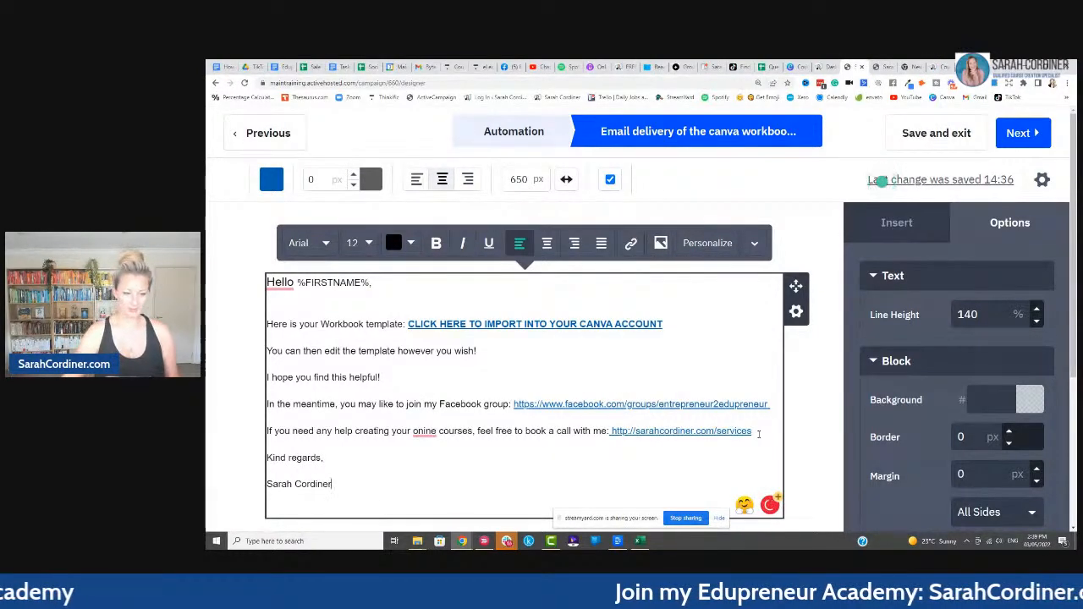
scroll(750, 379, down, 1)
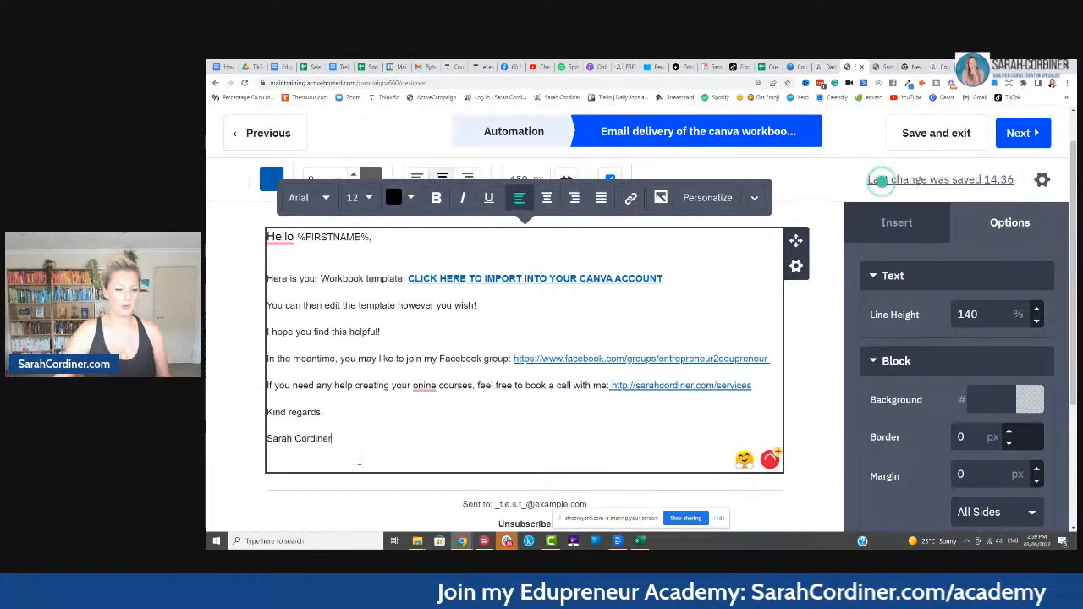
- Set all the email body text to 14 px
mouse_move(351, 441)
mouse_down()
mouse_move(310, 305)
mouse_move(267, 233)
mouse_up()
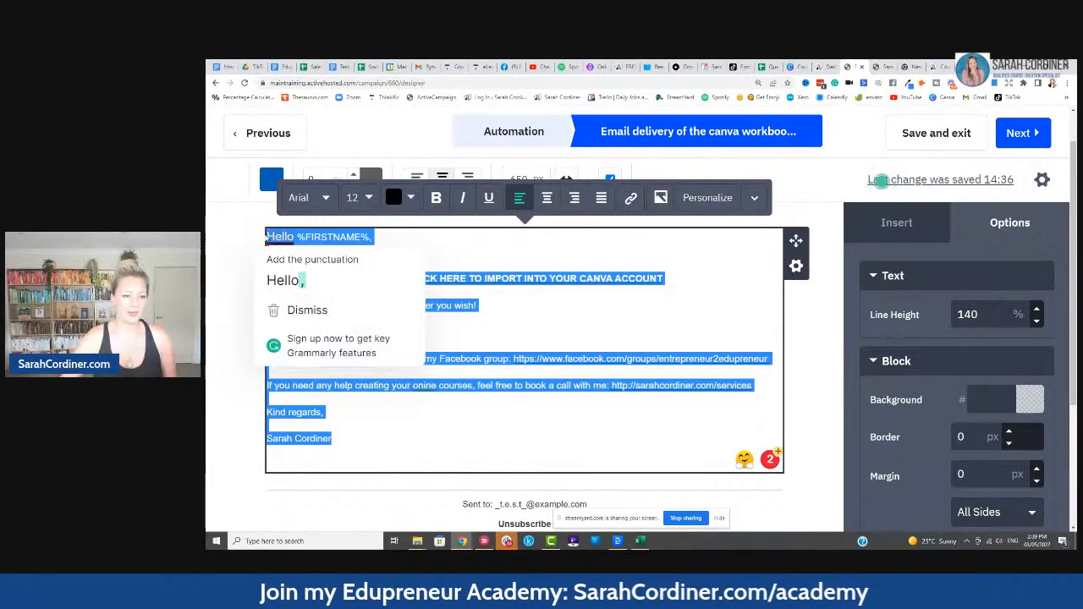
click(354, 197)
click(394, 225)
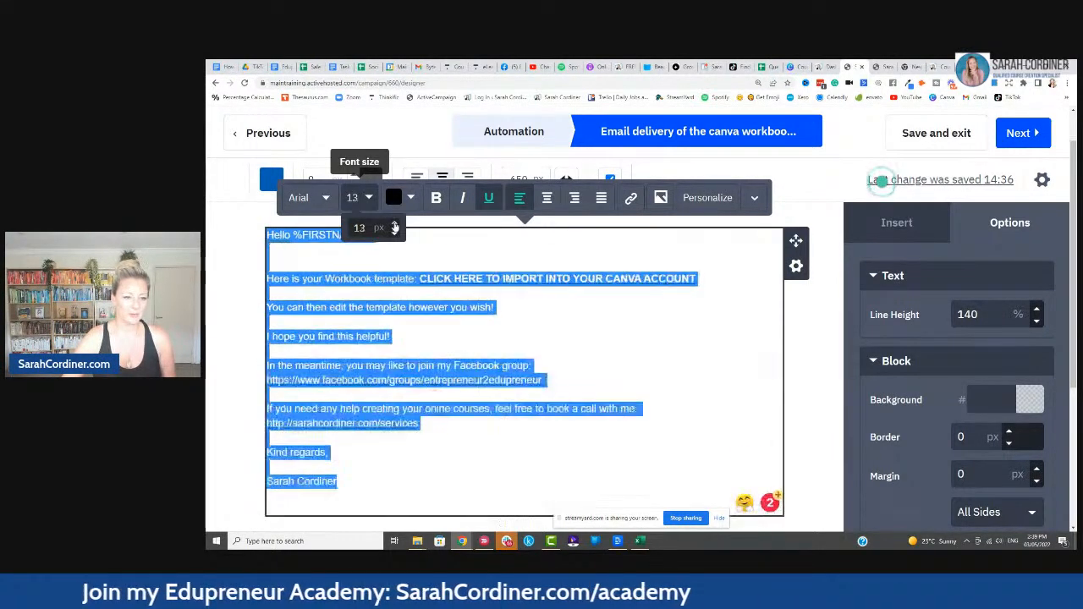
click(394, 225)
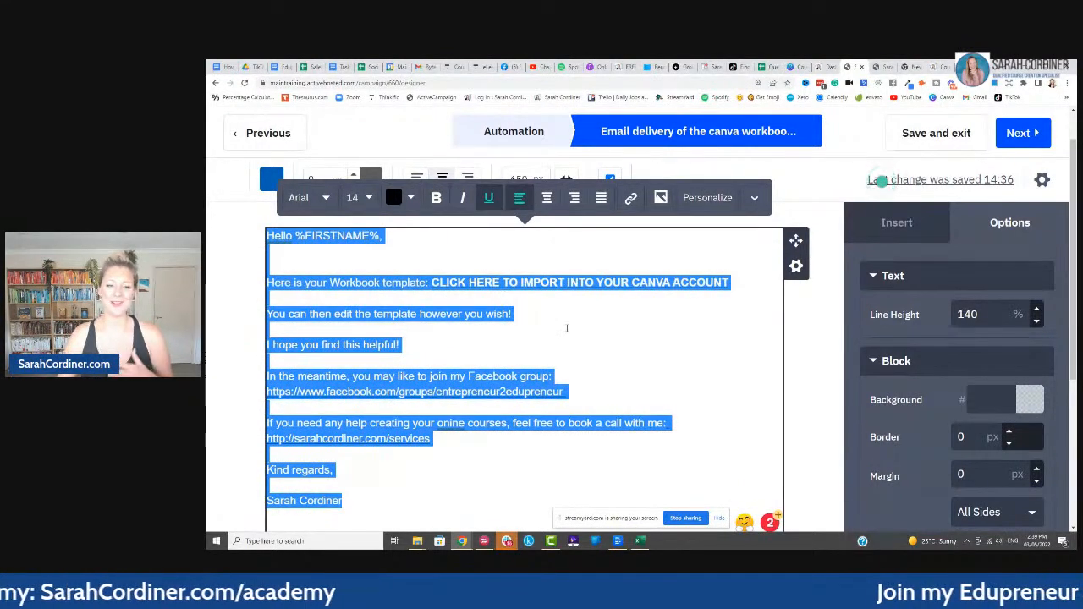
click(808, 342)
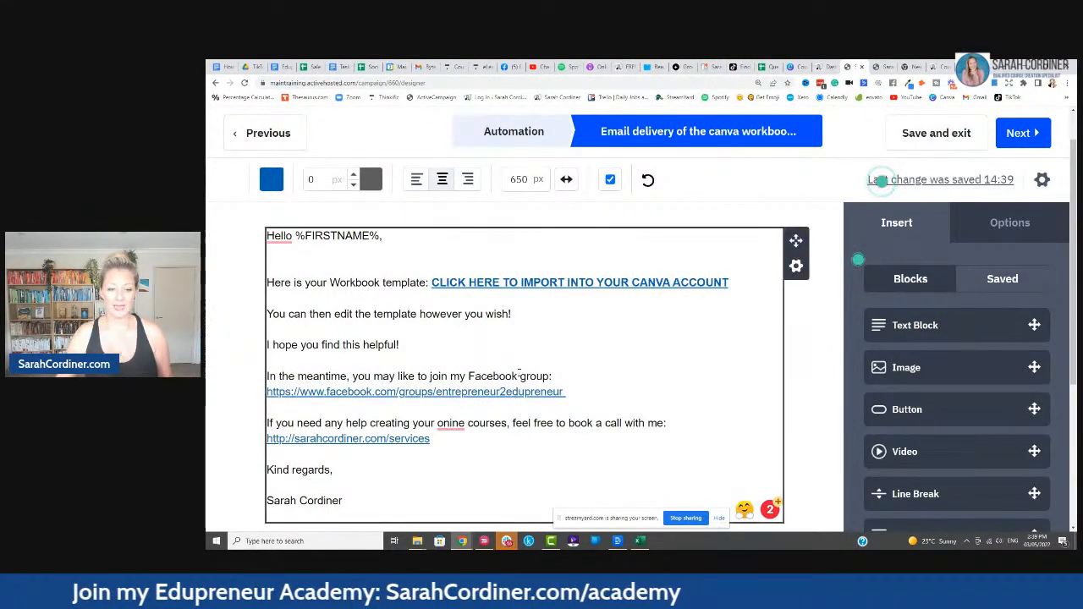
- Correct the misspelled 'onine' to 'online' and proceed to the campaign summary
click(447, 425)
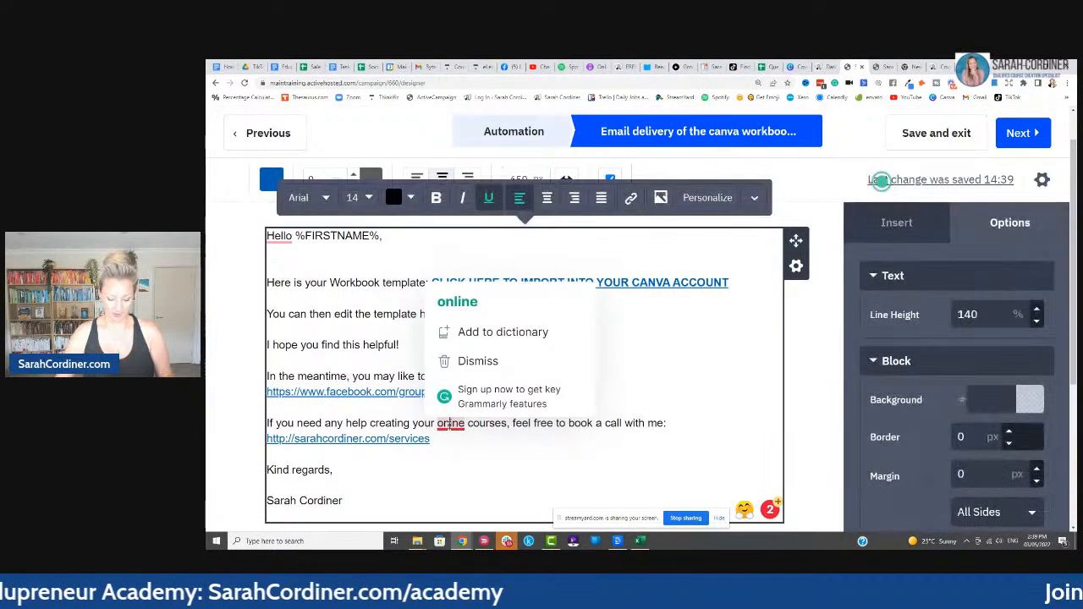
click(538, 432)
click(702, 425)
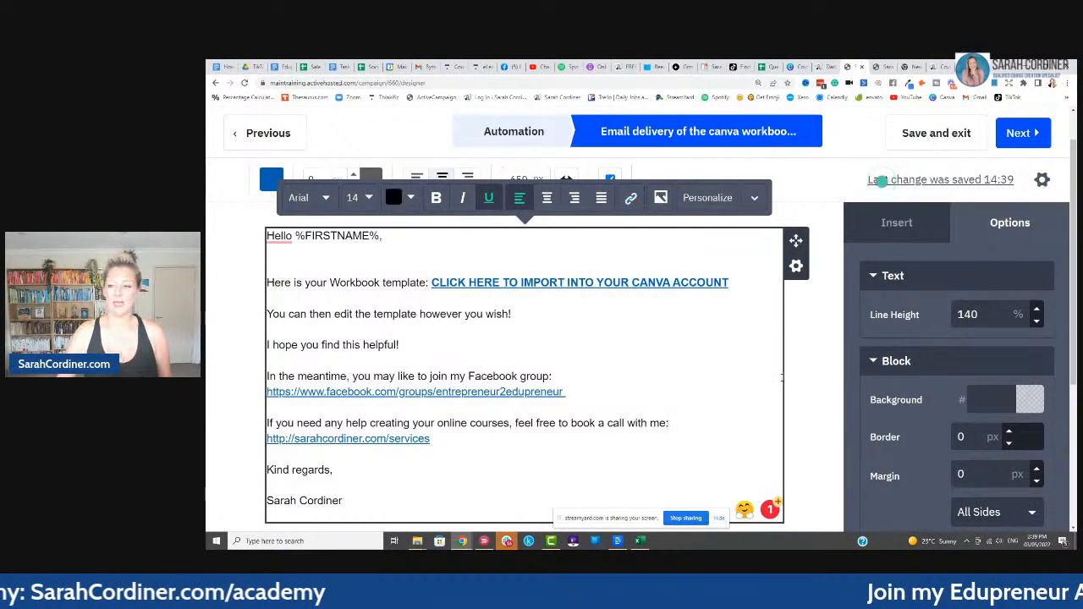
click(1018, 132)
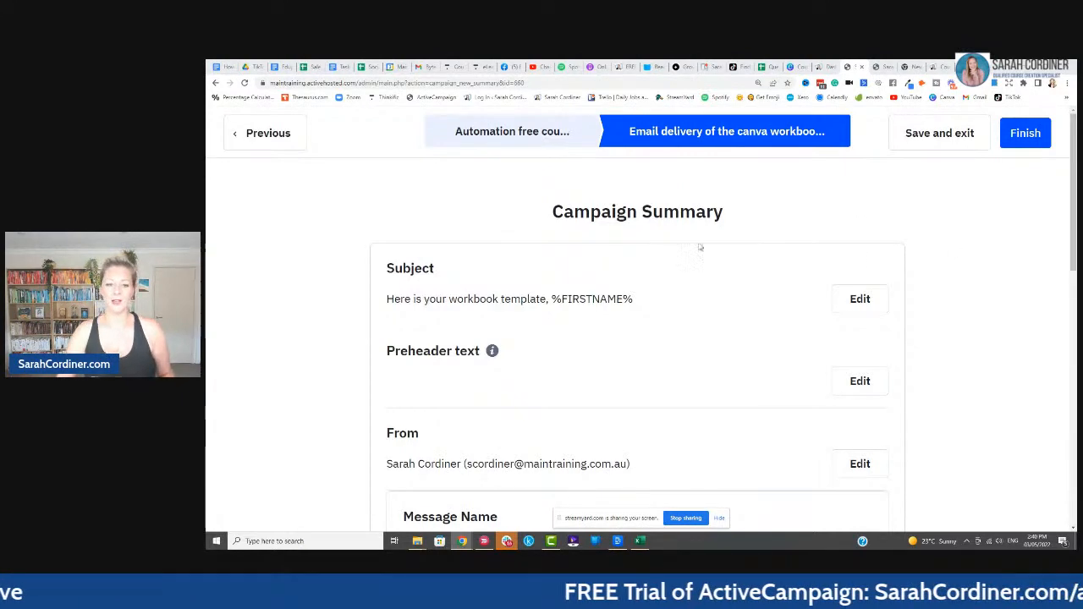
- Review the workbook delivery email's Campaign Summary and finish the email
scroll(643, 237, down, 1)
scroll(665, 252, down, 1)
scroll(664, 256, down, 5)
scroll(955, 304, down, 2)
scroll(1001, 280, up, 10)
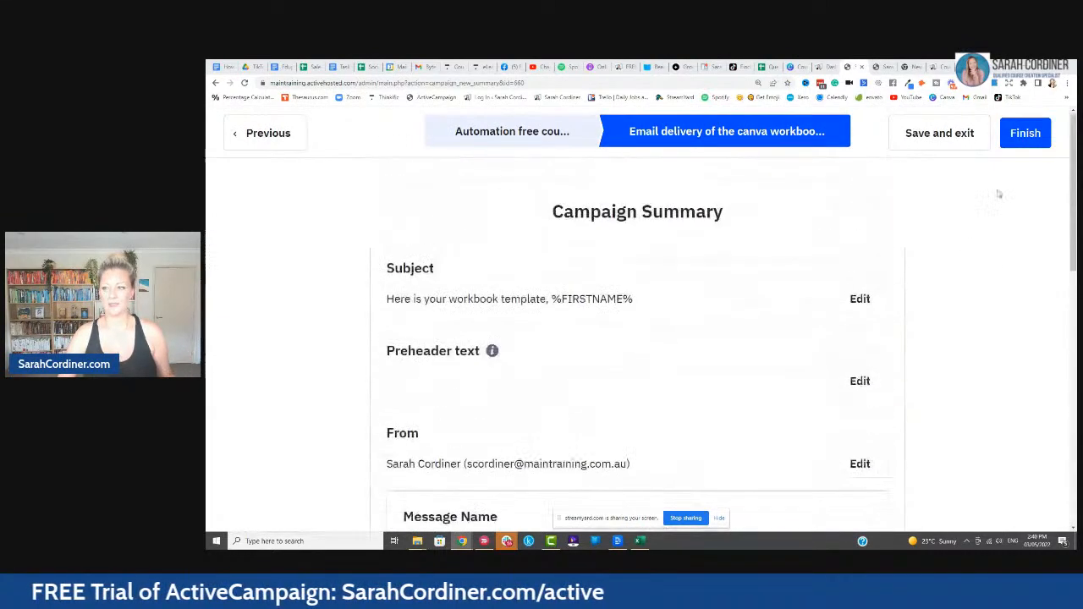
click(1024, 136)
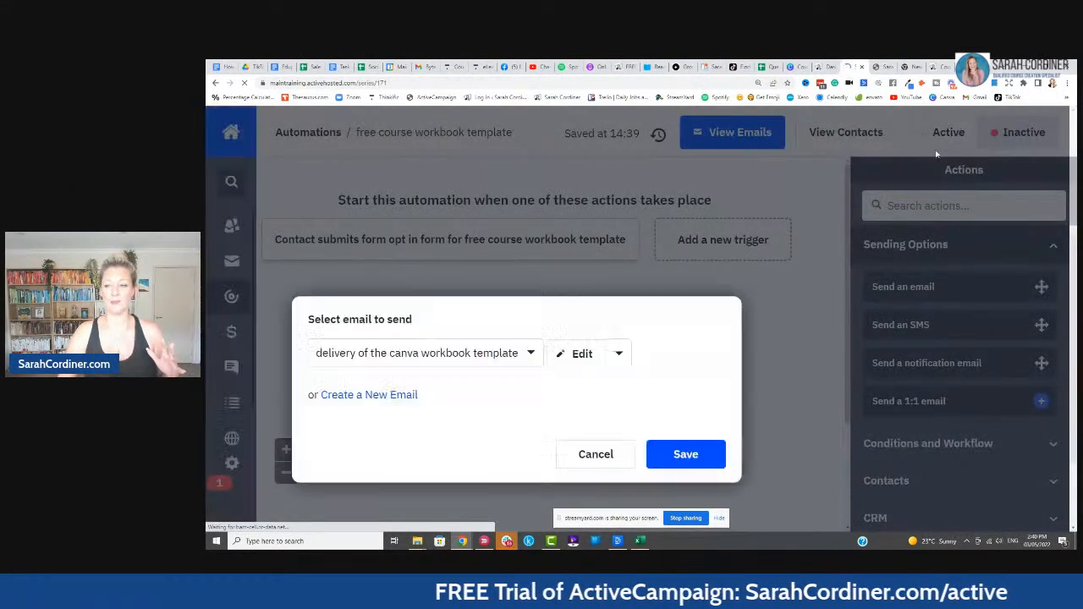
- Save the workbook email as the send step and add a Conditions and Workflow action below it
click(704, 454)
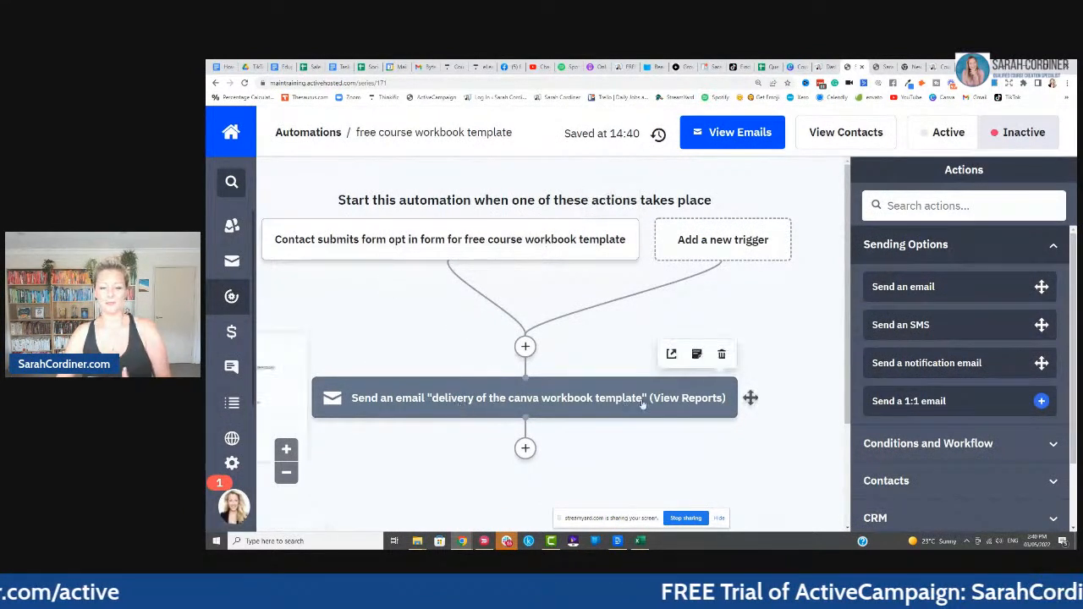
click(525, 448)
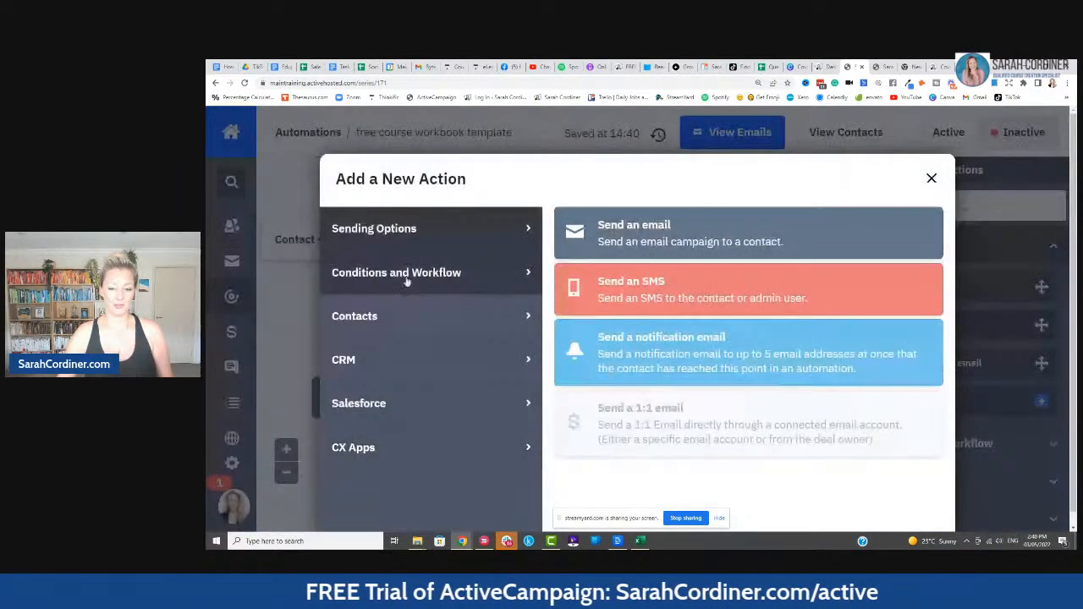
click(407, 282)
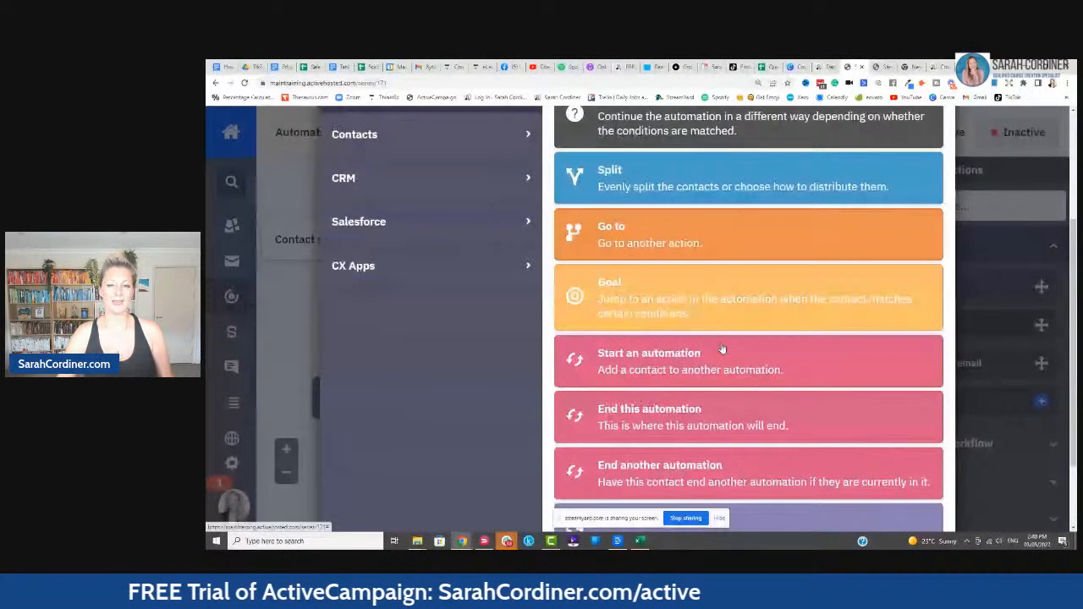
- End the automation after the email step and switch the automation to Active
scroll(722, 348, down, 1)
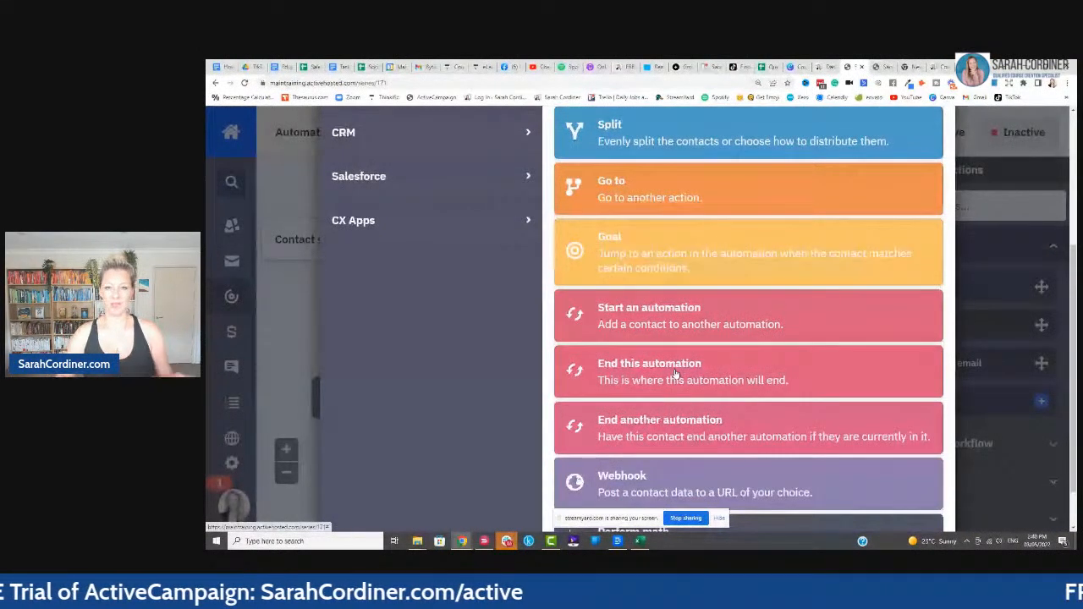
click(675, 373)
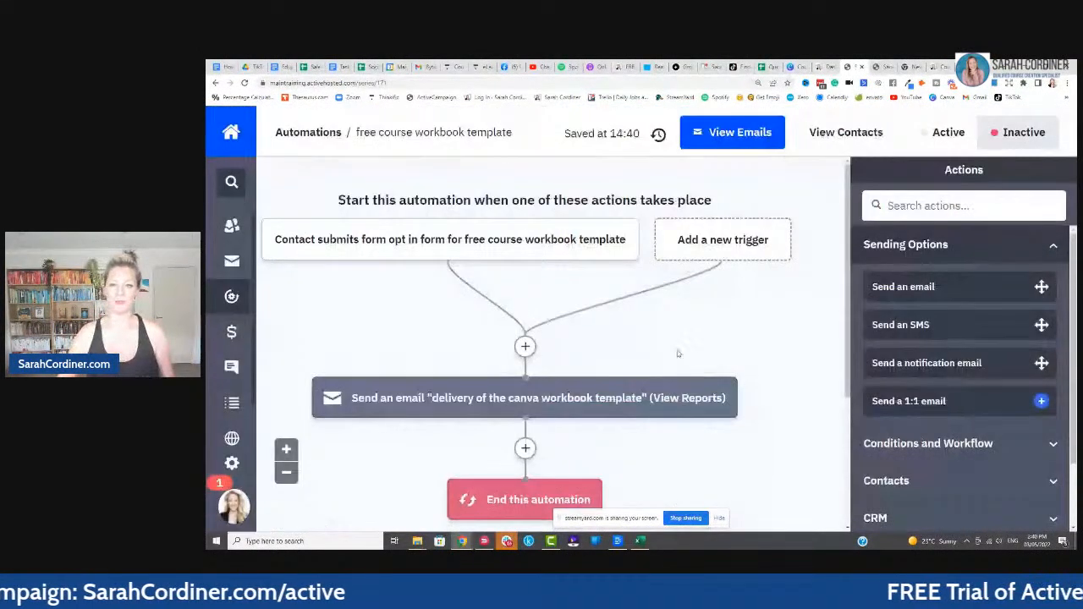
click(948, 137)
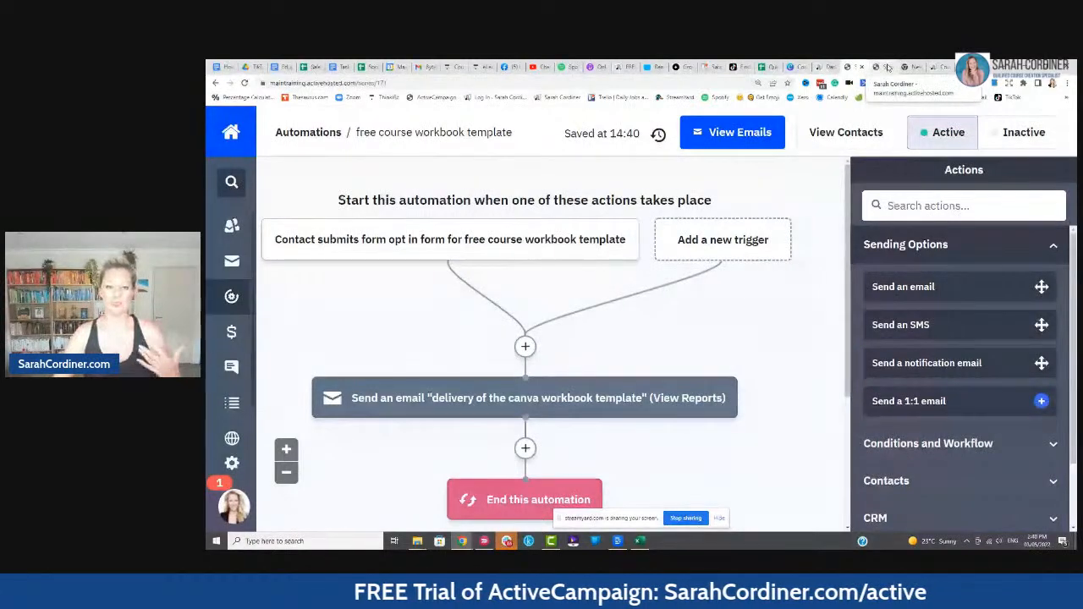
- Bring up the live workbook opt-in form page
click(886, 68)
scroll(625, 181, down, 2)
scroll(625, 180, up, 2)
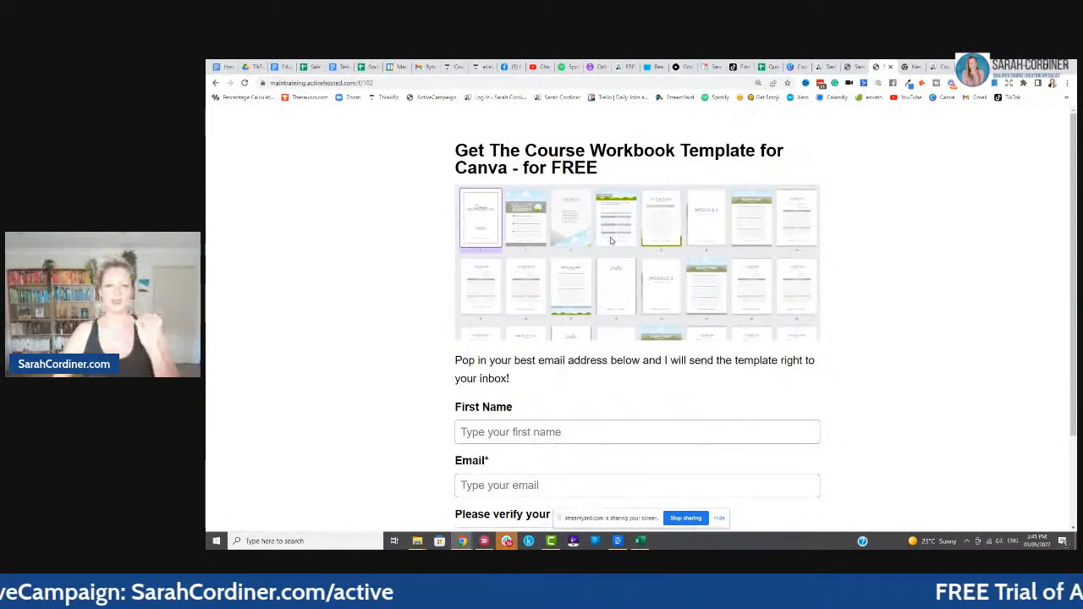
- Copy the opt-in form page's full web address from the address bar, then go to the WordPress dashboard
drag(383, 83, 263, 86)
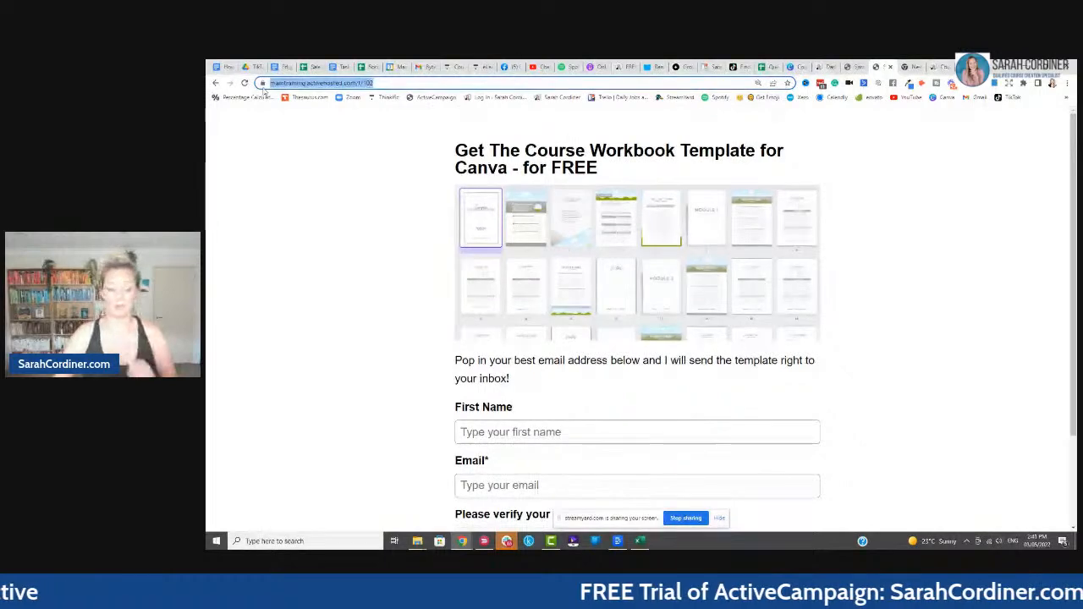
key(ctrl+plus)
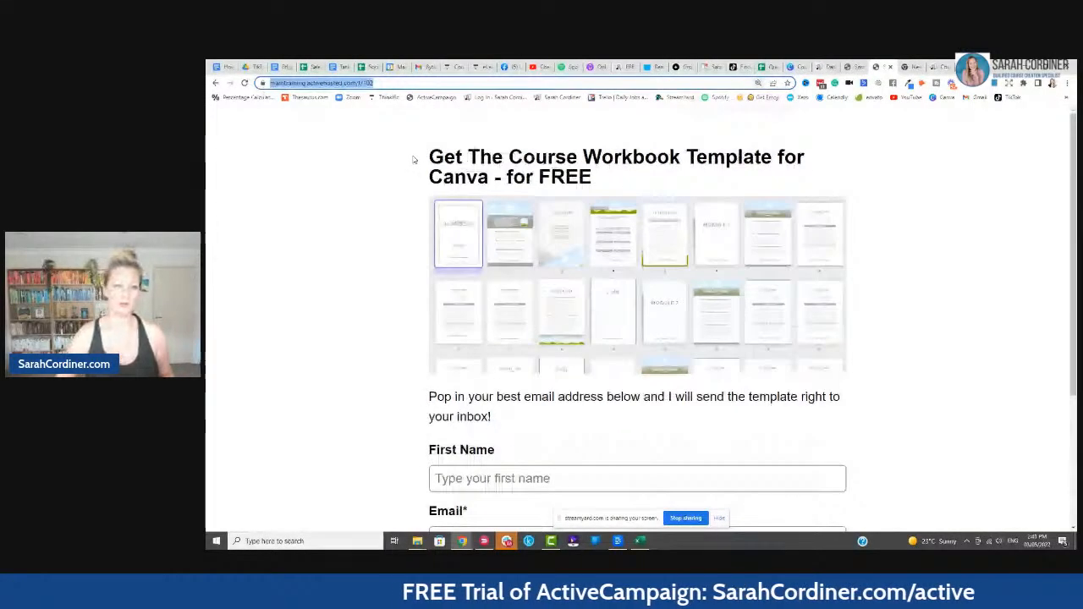
key(ctrl+plus)
key(ctrl+minus)
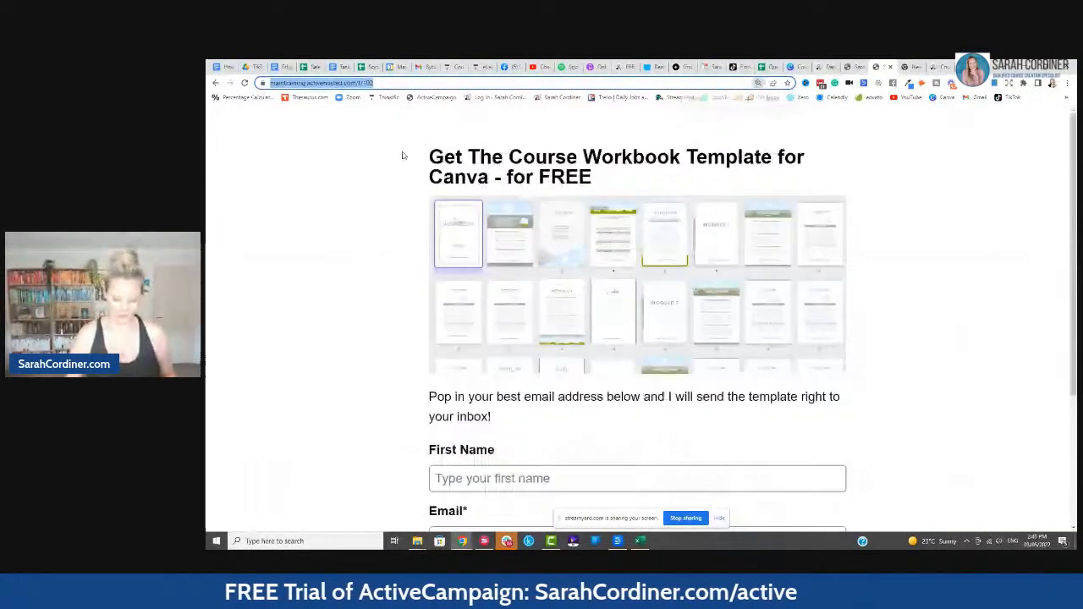
key(ctrl+minus)
click(309, 125)
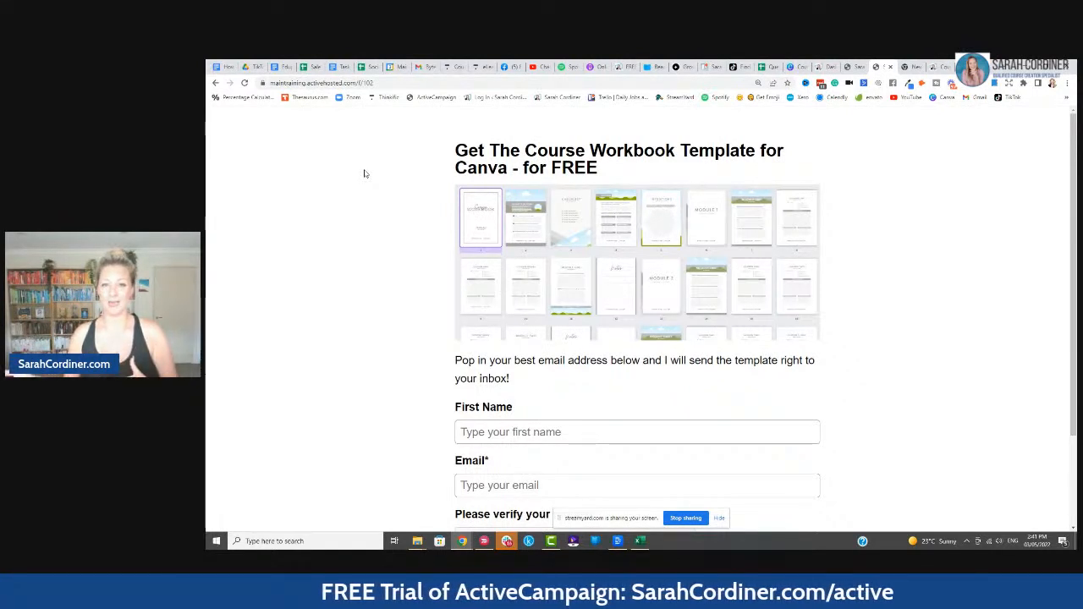
click(396, 82)
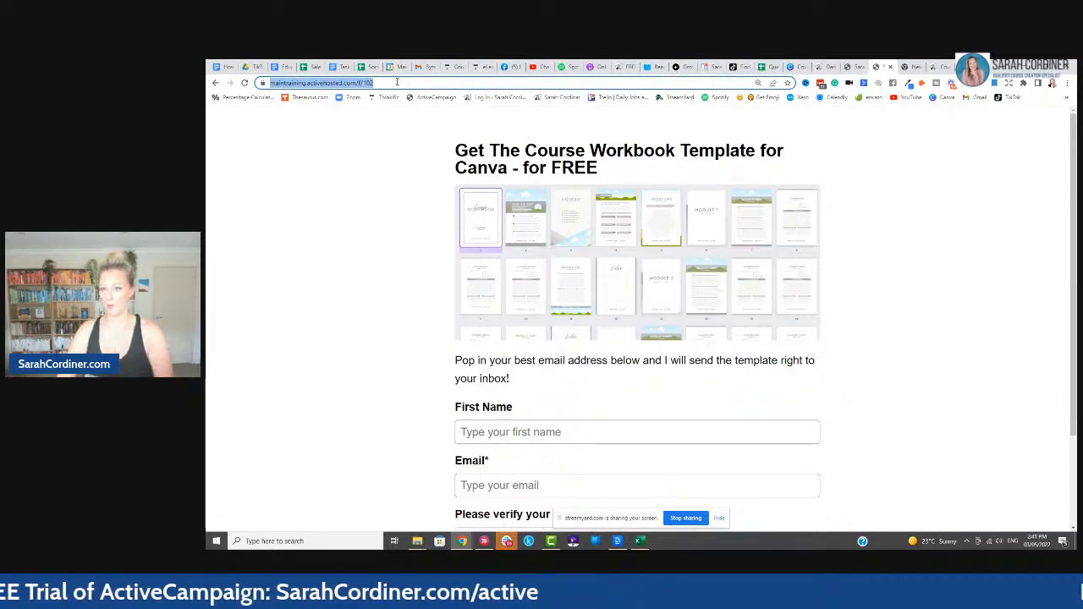
click(822, 66)
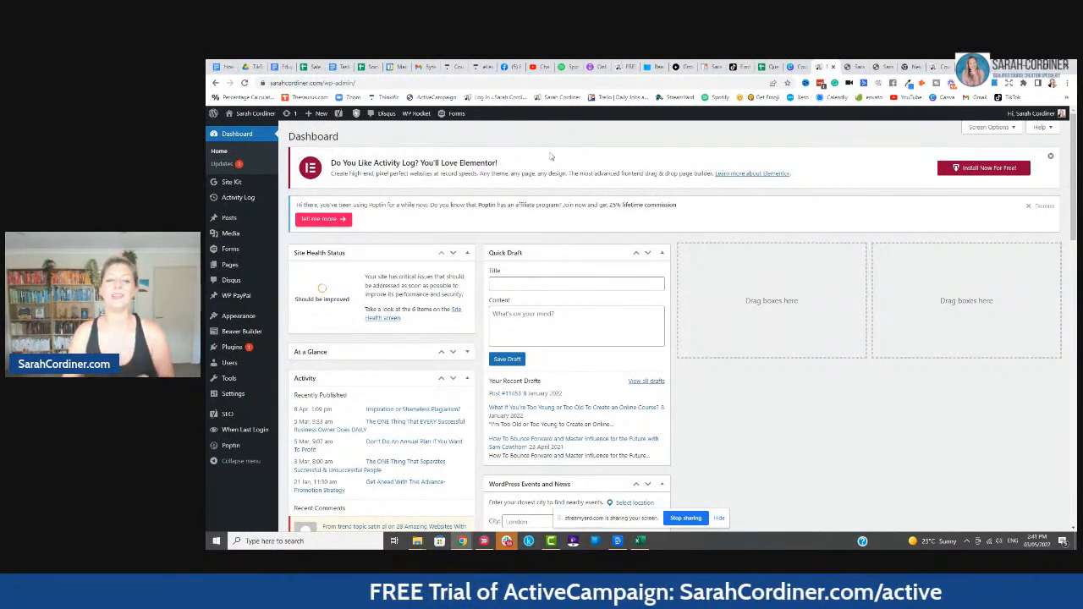
- Open Tools > Redirection in the WordPress sidebar to list the site's redirects
key(ctrl+plus)
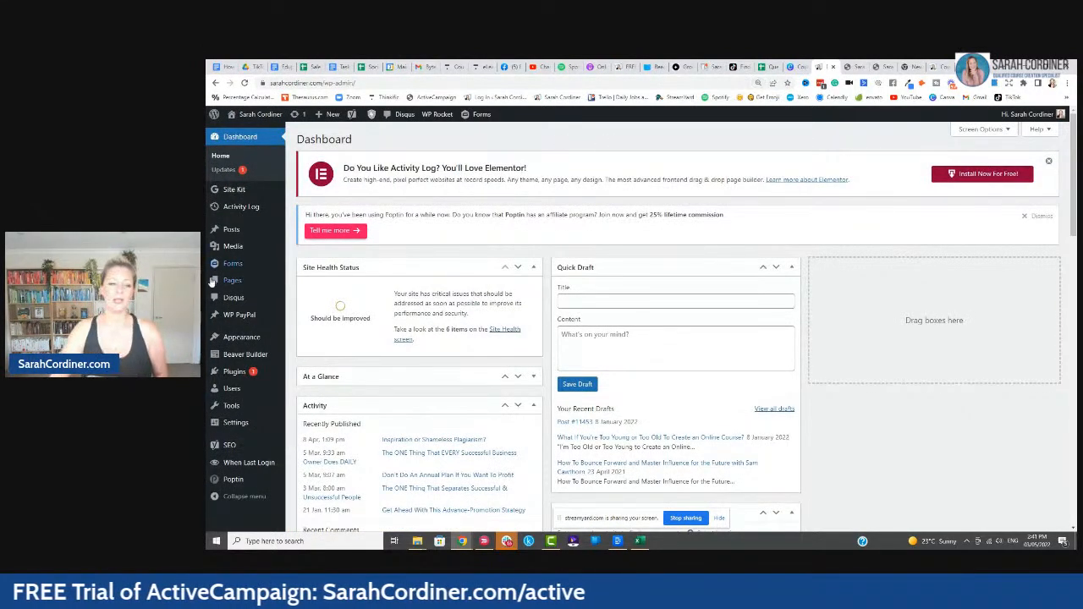
mouse_move(237, 278)
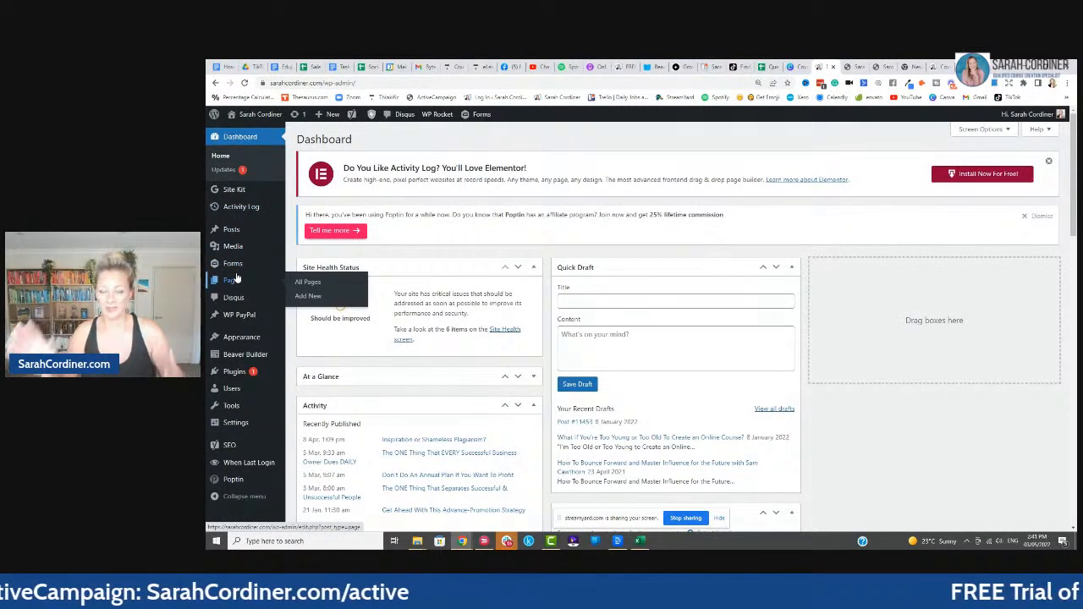
mouse_move(235, 411)
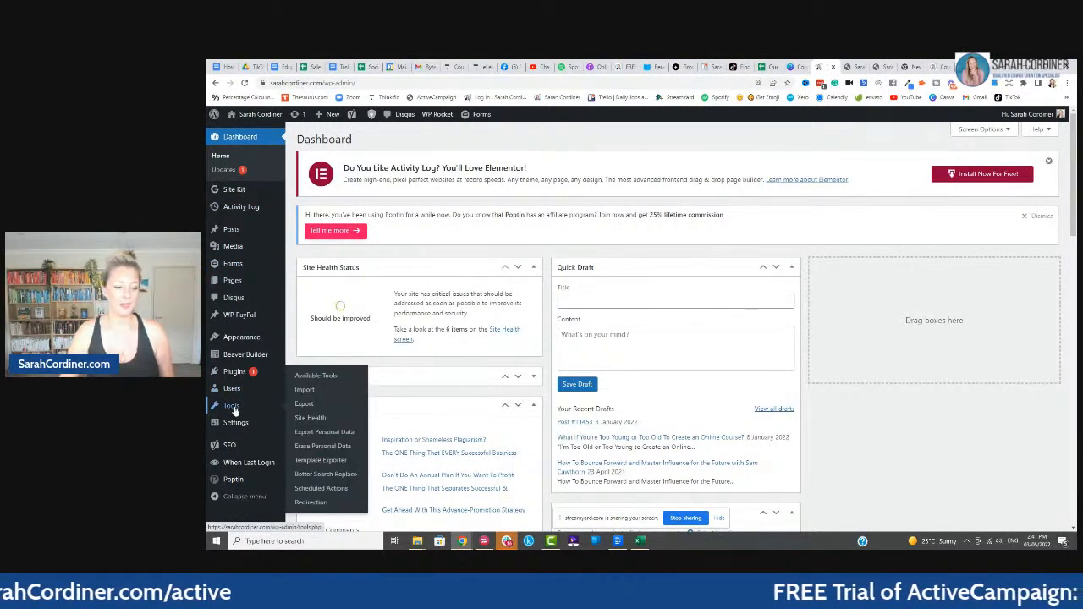
click(310, 505)
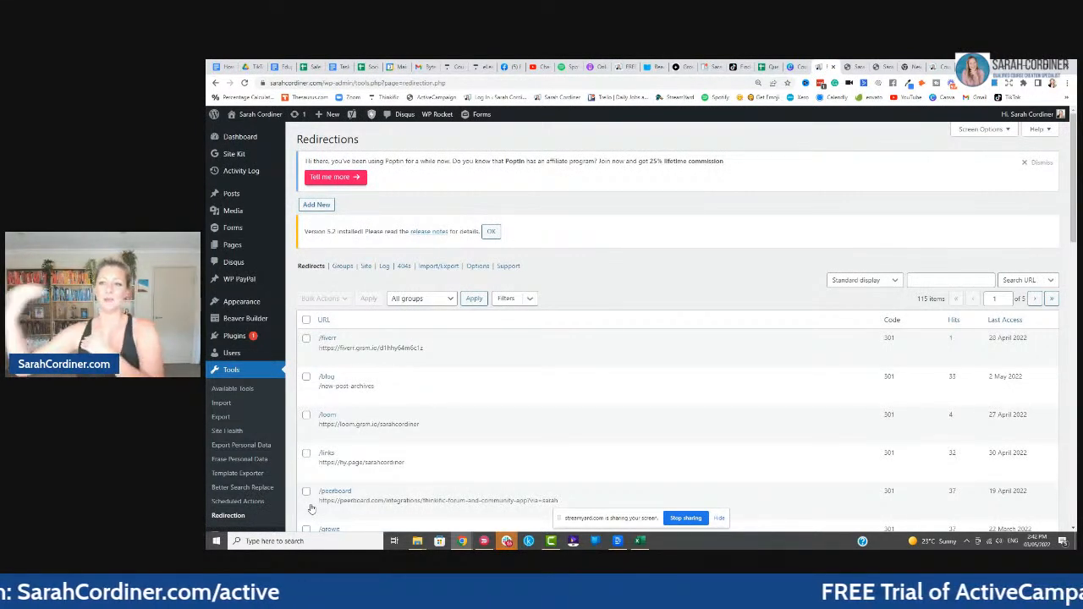
- Check the workbook automation and opt-in form tabs, then return to the Redirections list
click(847, 67)
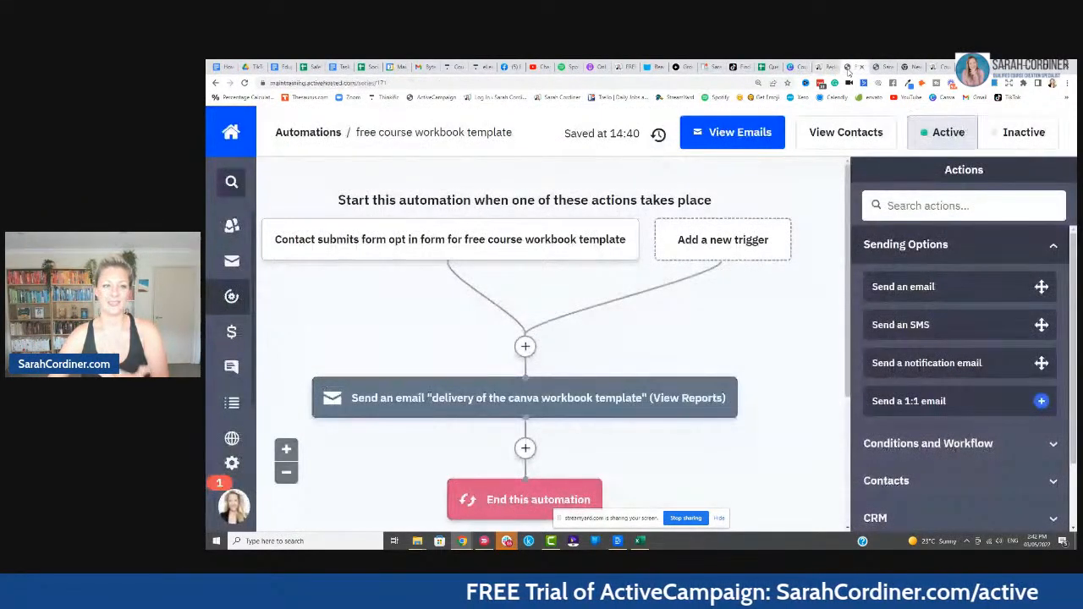
click(880, 67)
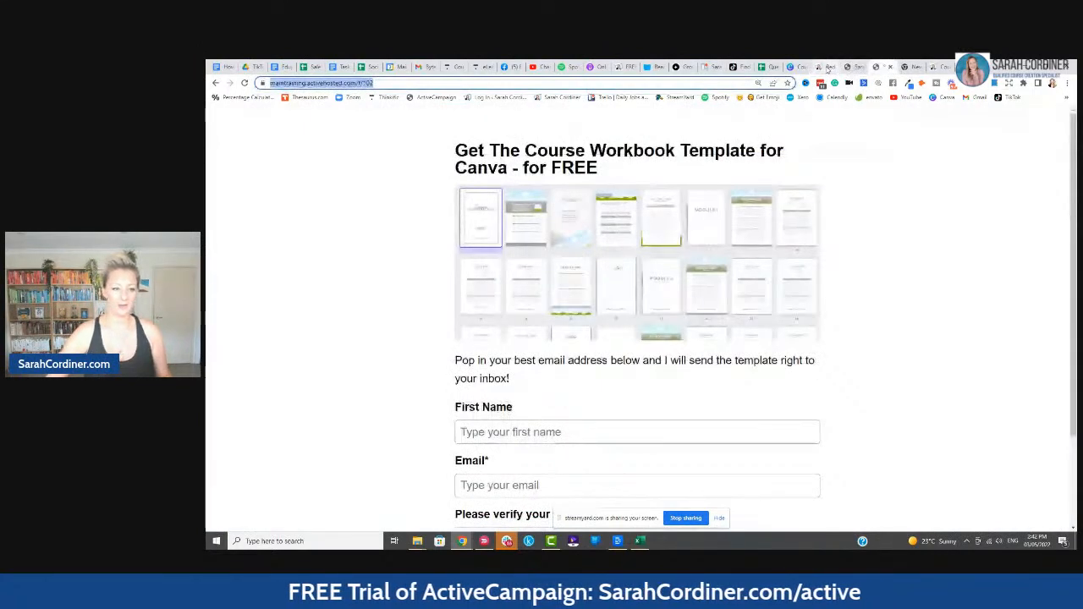
click(825, 67)
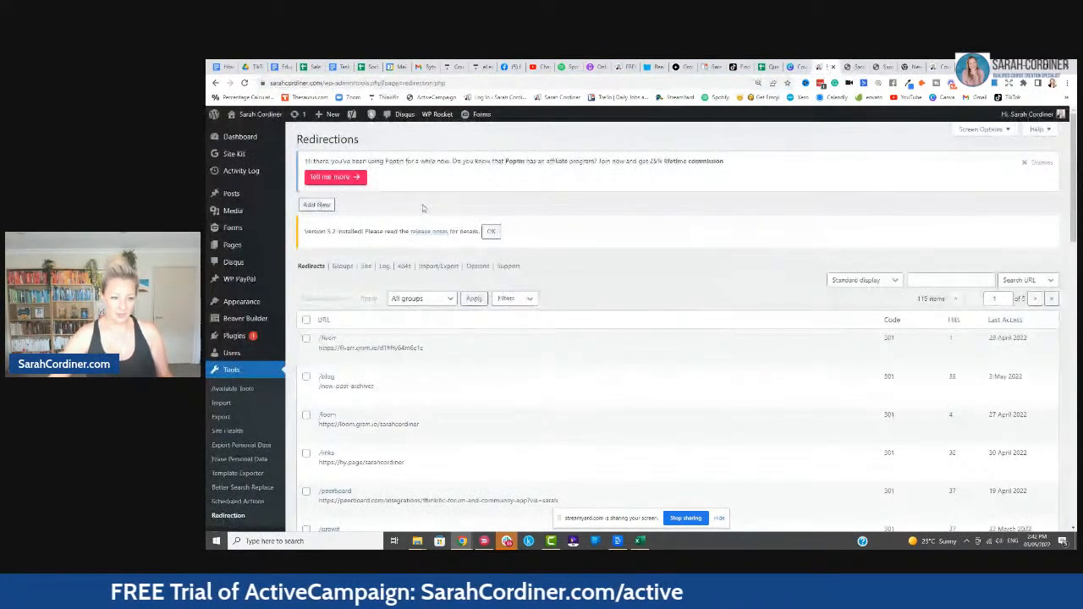
- Start a new redirect with source URL 'workbooktemplate' and query parameters set to Ignore & pass
click(317, 204)
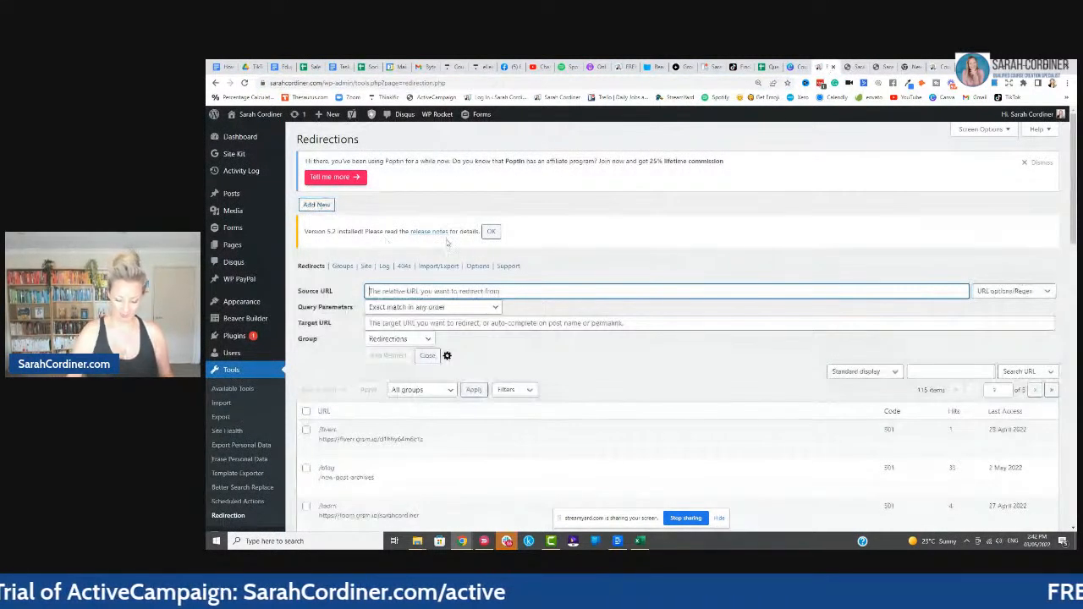
key(ctrl+plus)
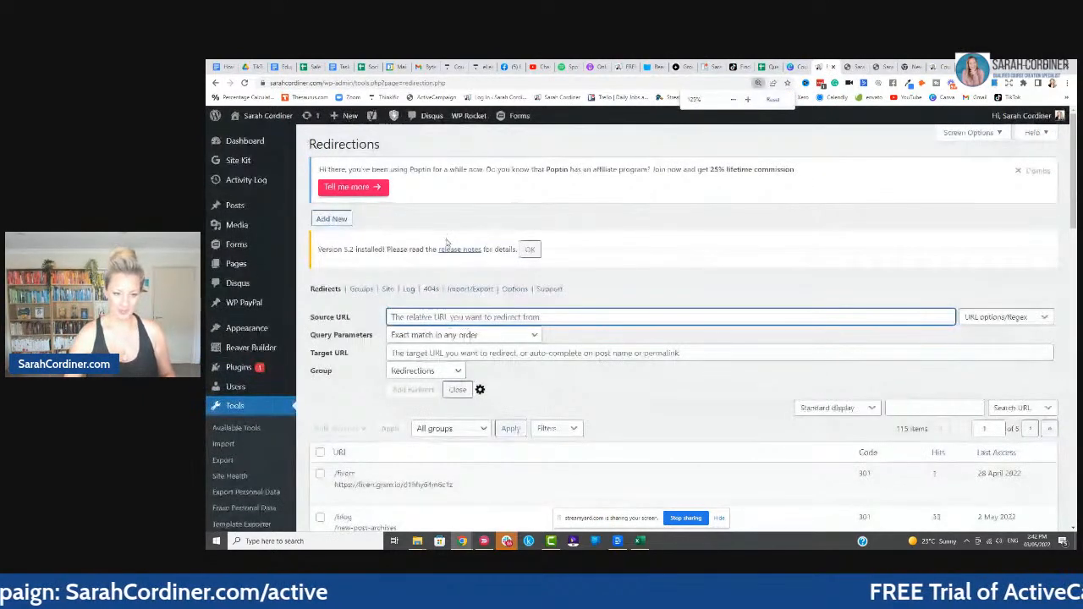
key(ctrl+plus)
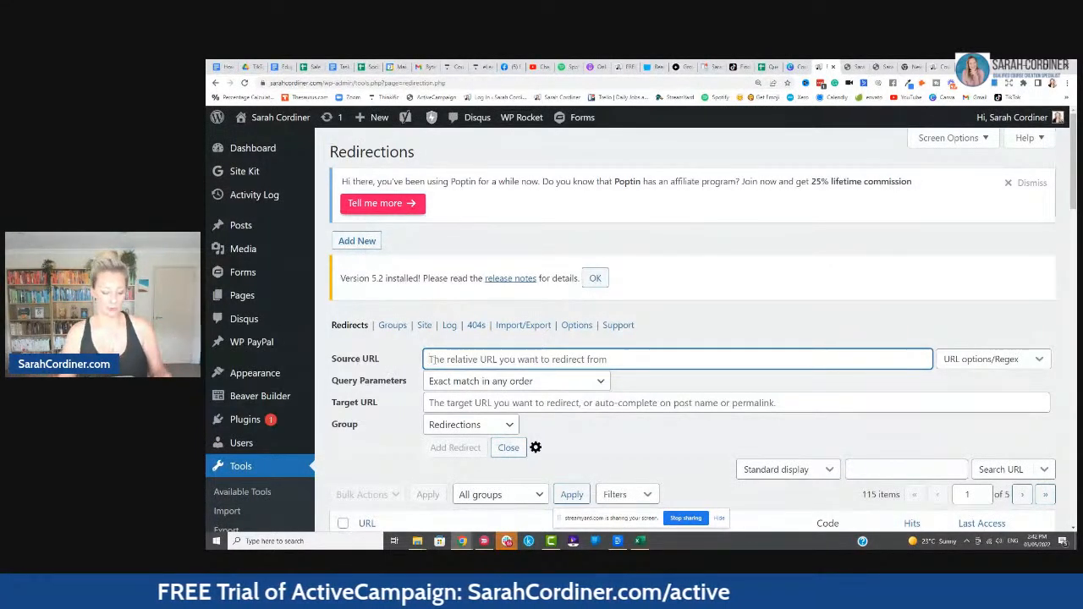
text(workb)
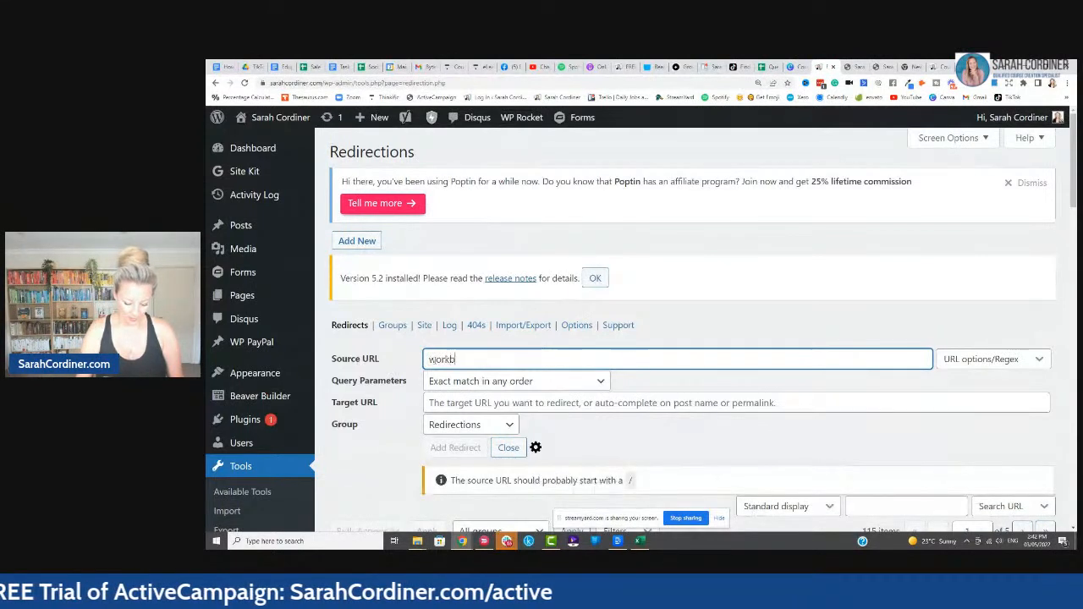
text(ooktemplate)
key(ctrl+a)
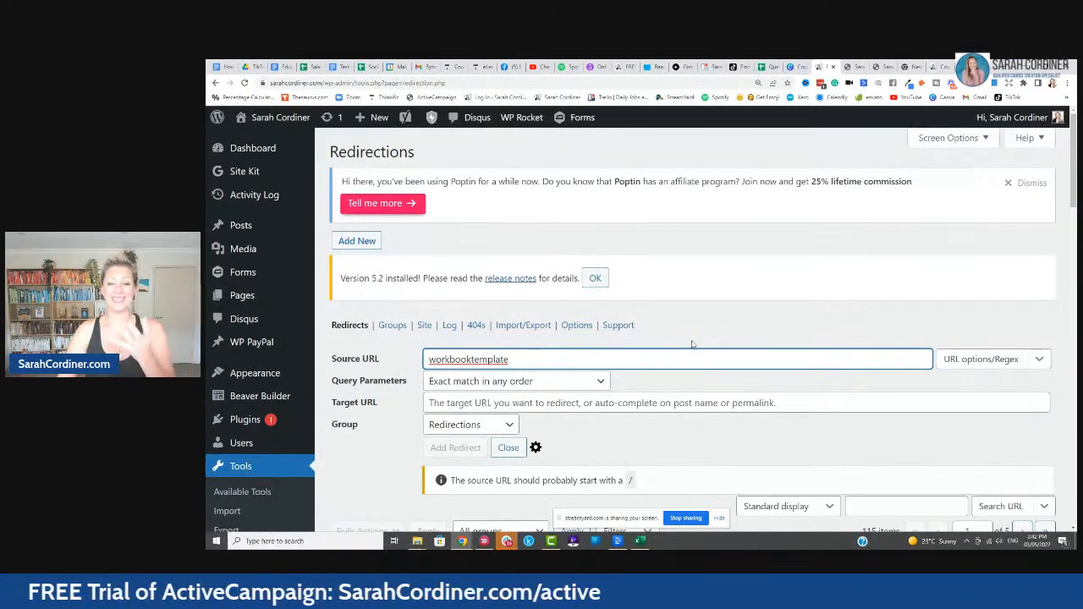
scroll(618, 332, down, 1)
scroll(592, 340, up, 1)
scroll(516, 349, down, 1)
click(498, 336)
click(476, 379)
click(647, 338)
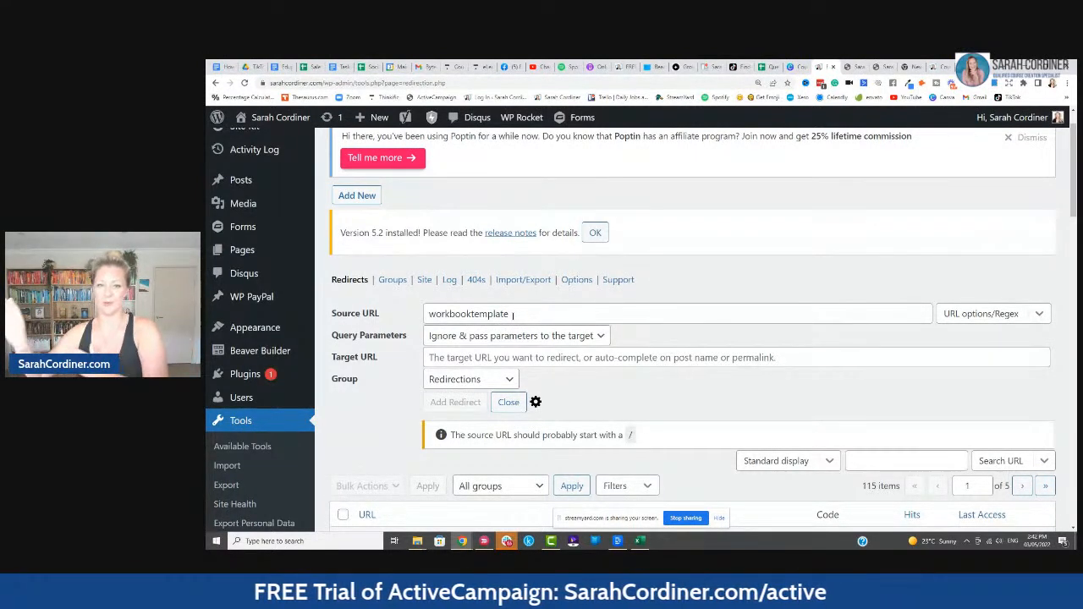
- Paste the opt-in form's address as the target URL and add the 301 redirect
click(458, 358)
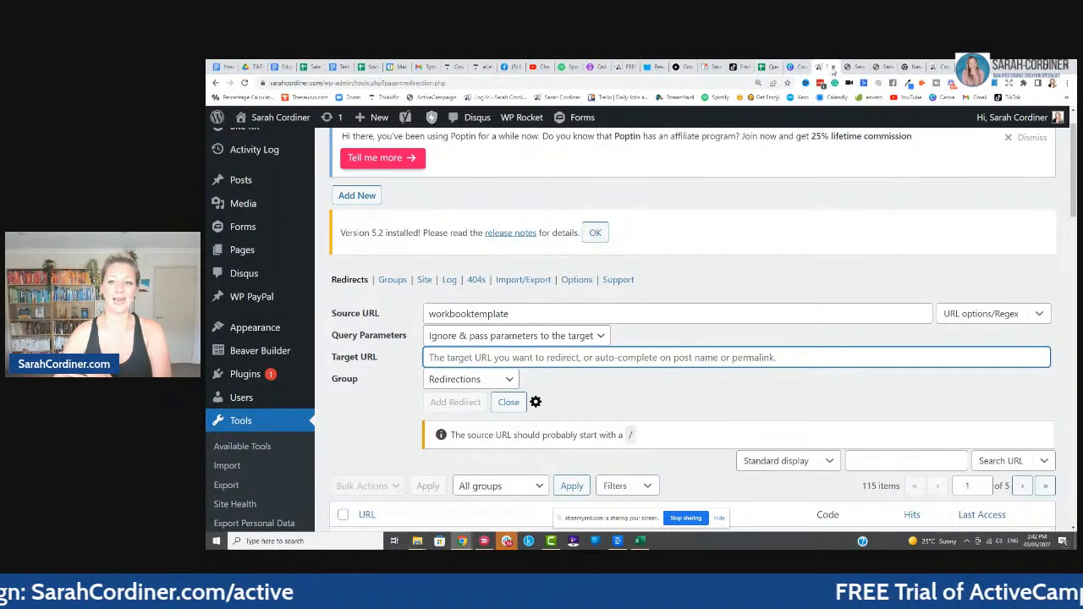
click(878, 66)
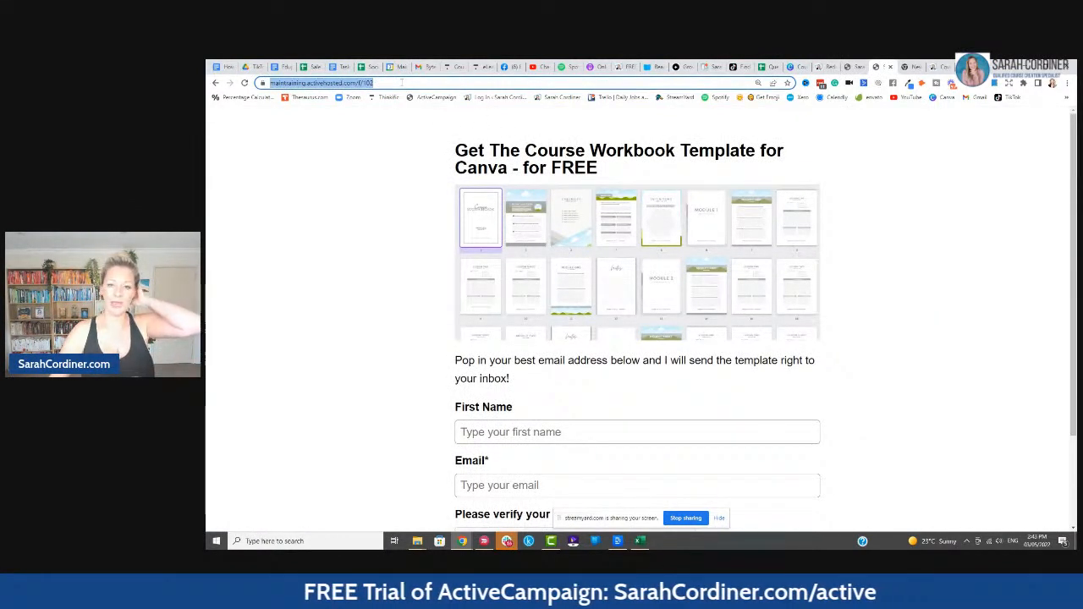
click(827, 67)
text(https://maintraining.activehosted.com/f/102)
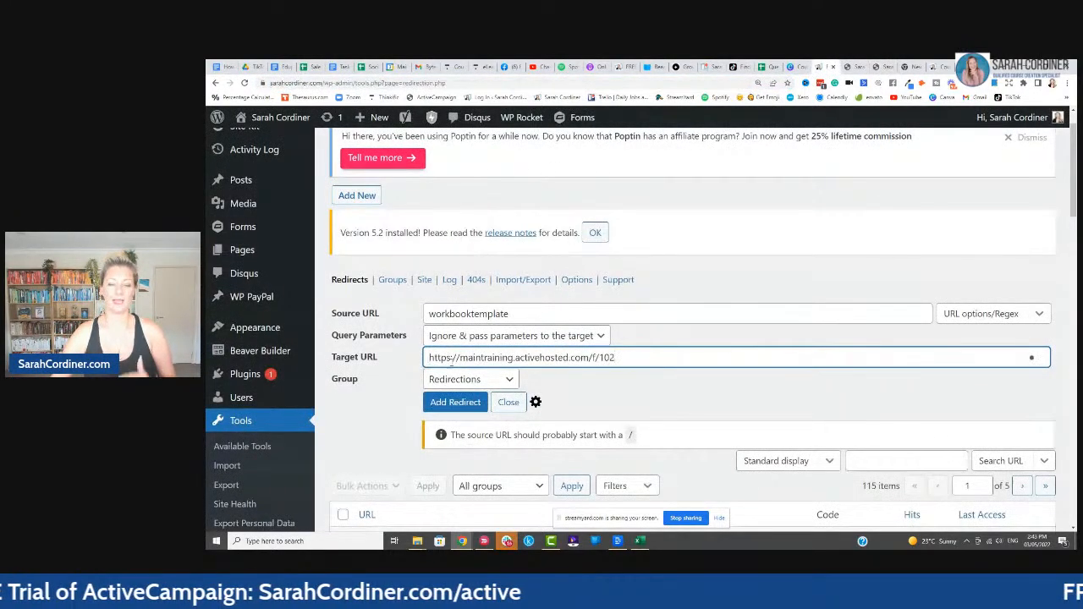
click(595, 396)
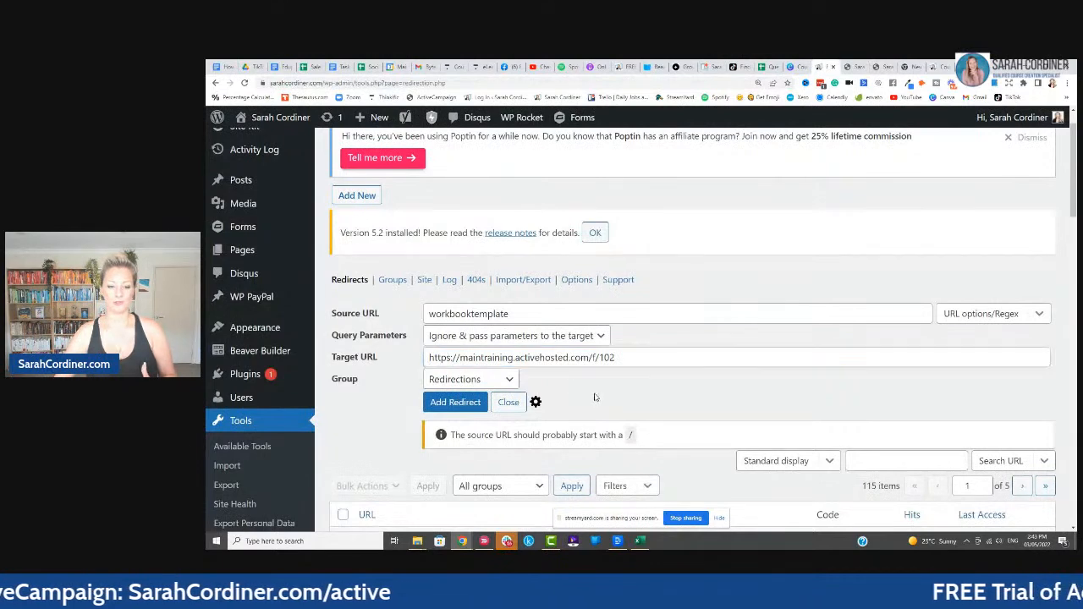
click(457, 403)
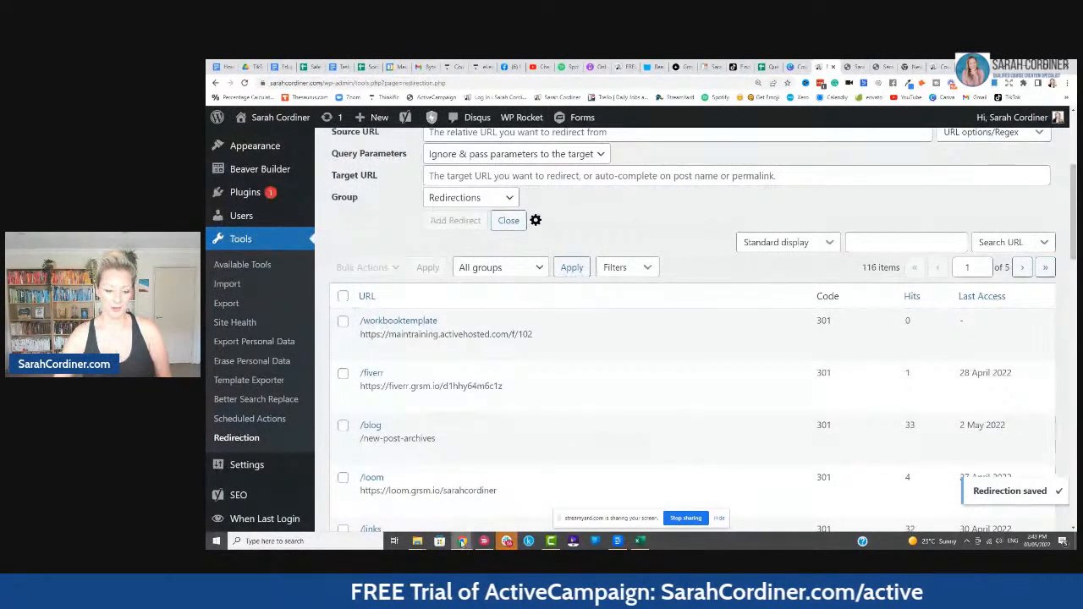
right_click(462, 542)
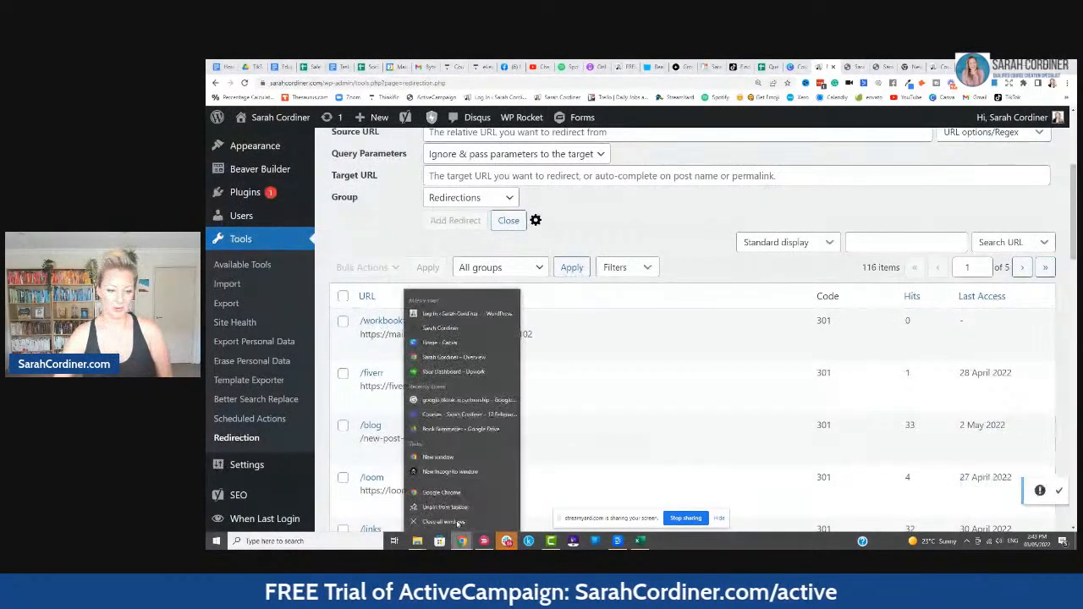
click(450, 471)
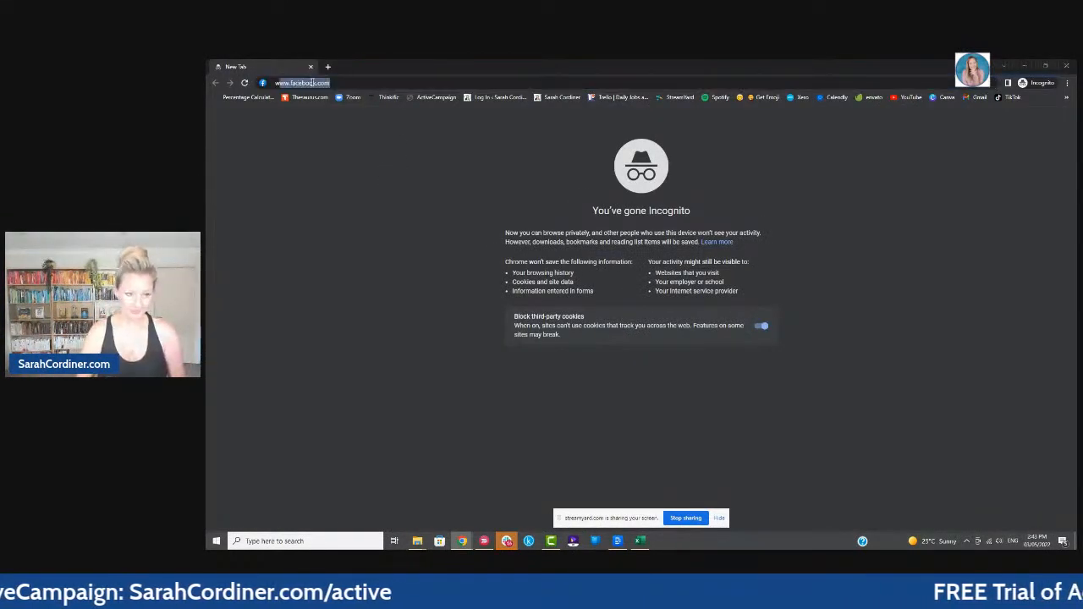
text(www.sa)
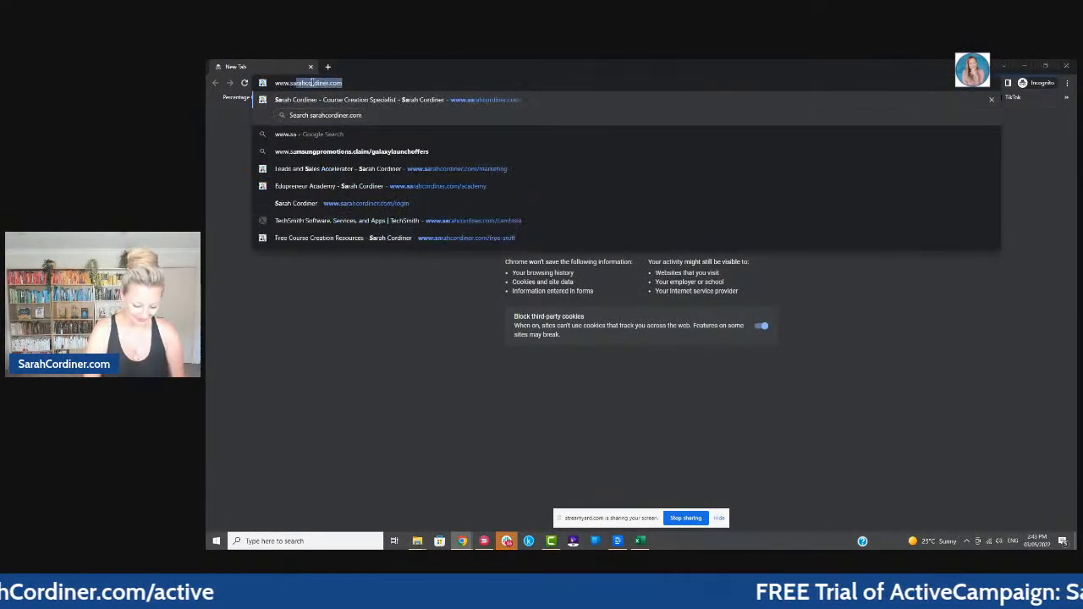
text(rahcordiner.com/)
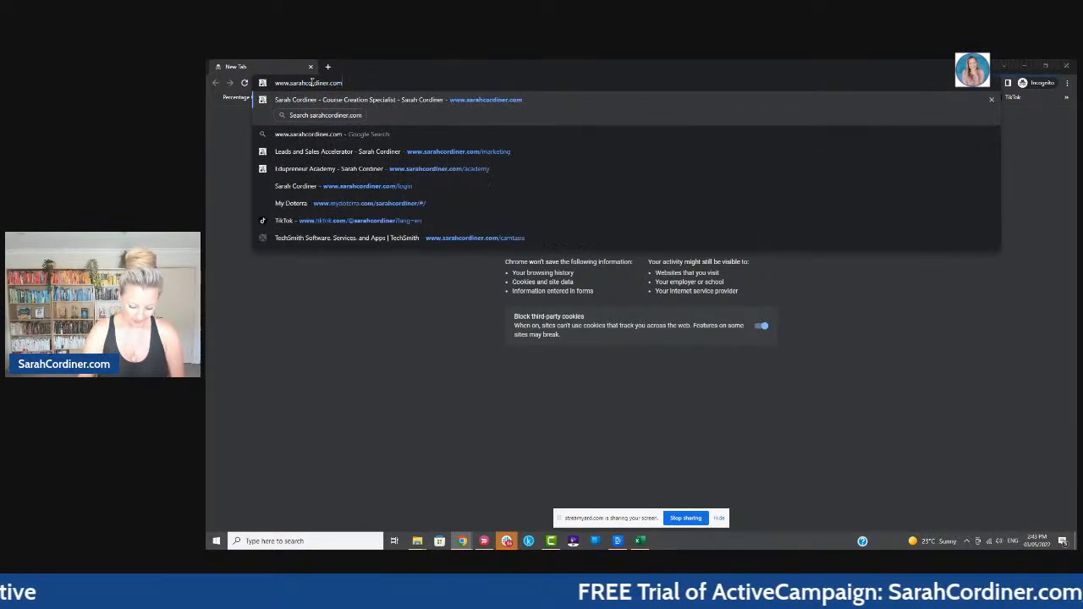
text(wo)
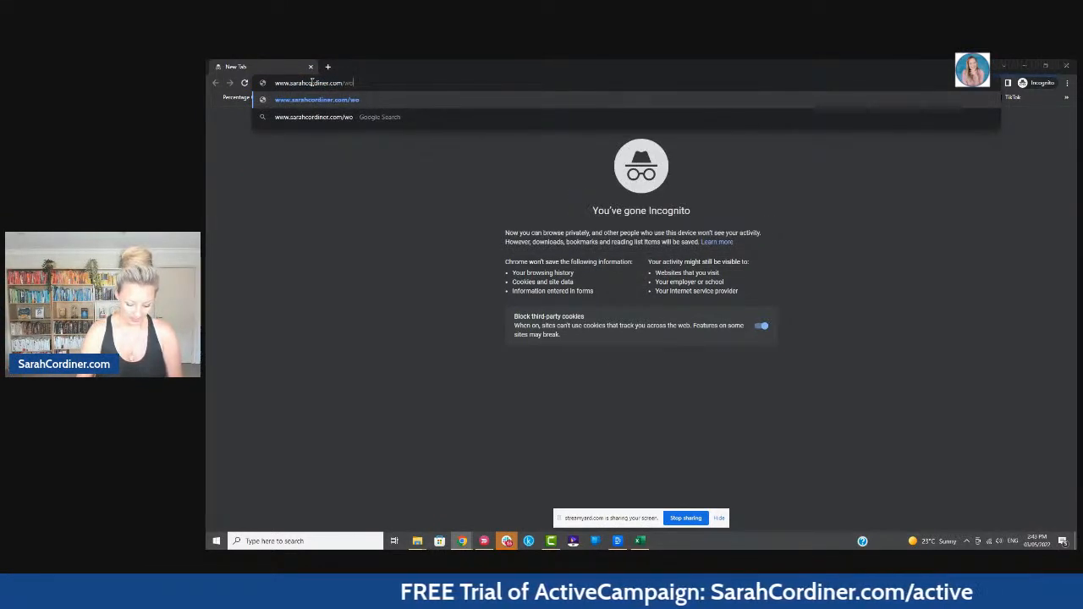
text(rkbookt)
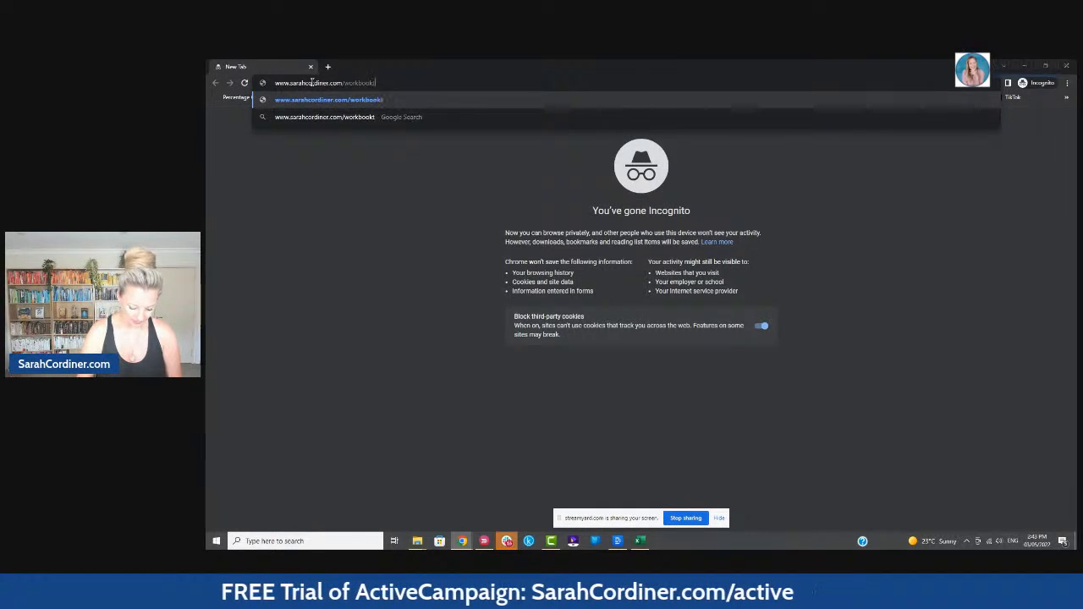
text(emplate)
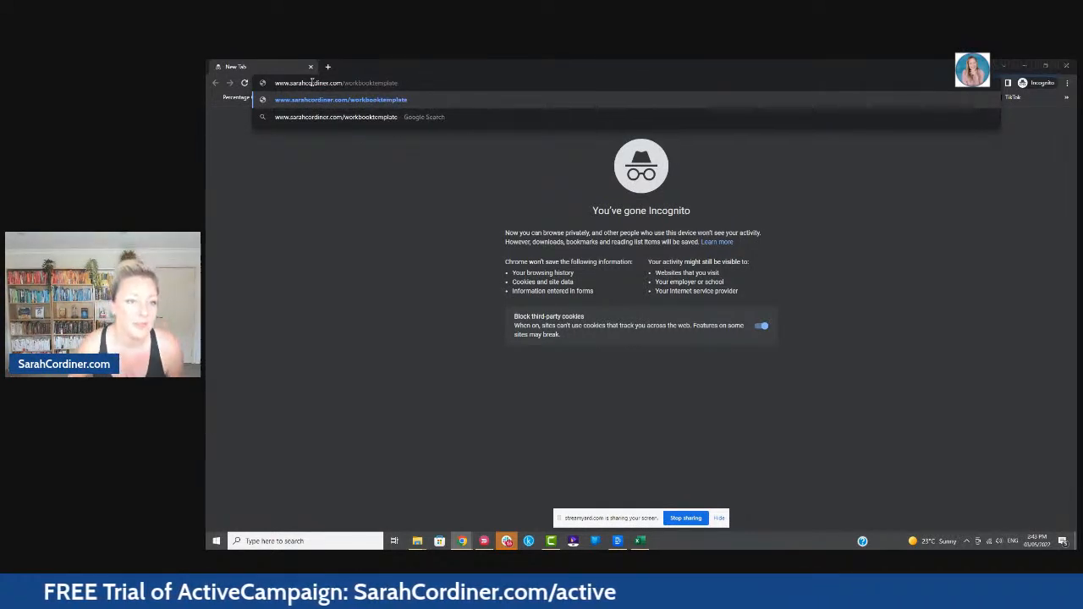
key(Return)
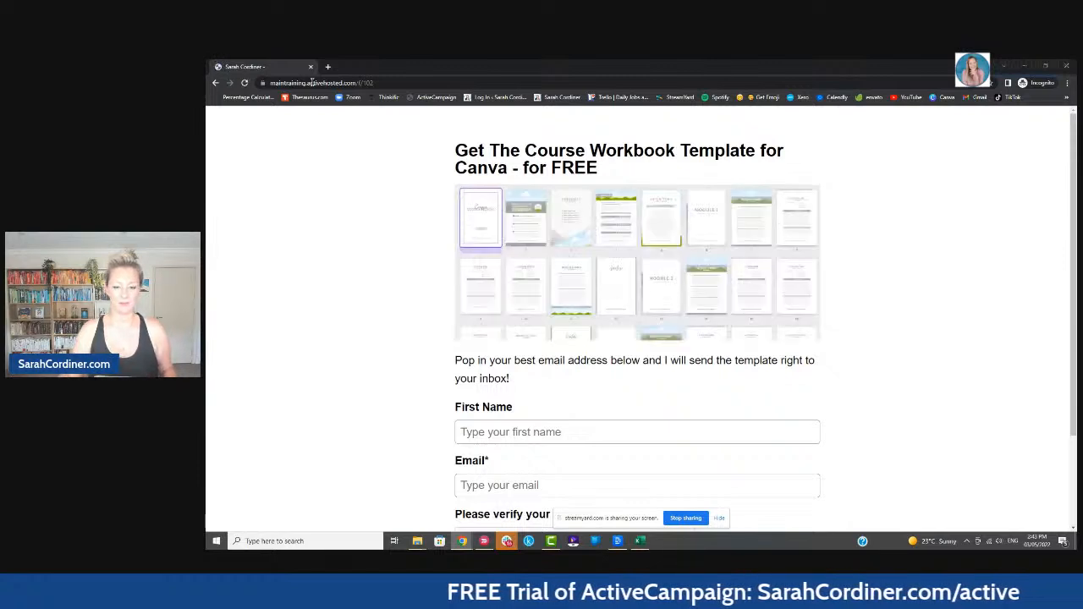
- Enter a test email address in the opt-in form and start the reCAPTCHA check
scroll(336, 172, down, 2)
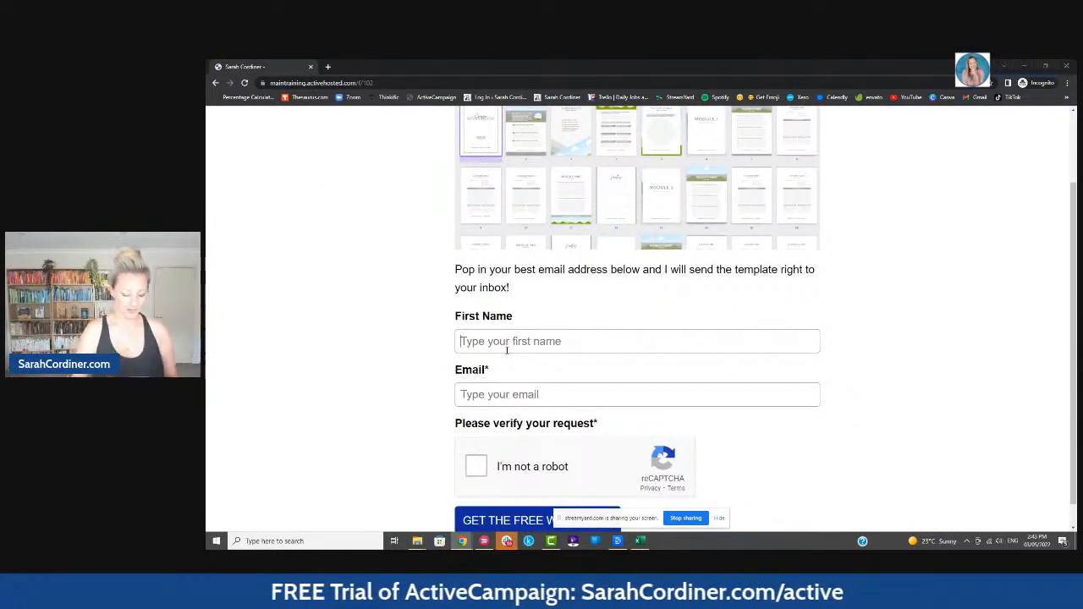
text(sarah)
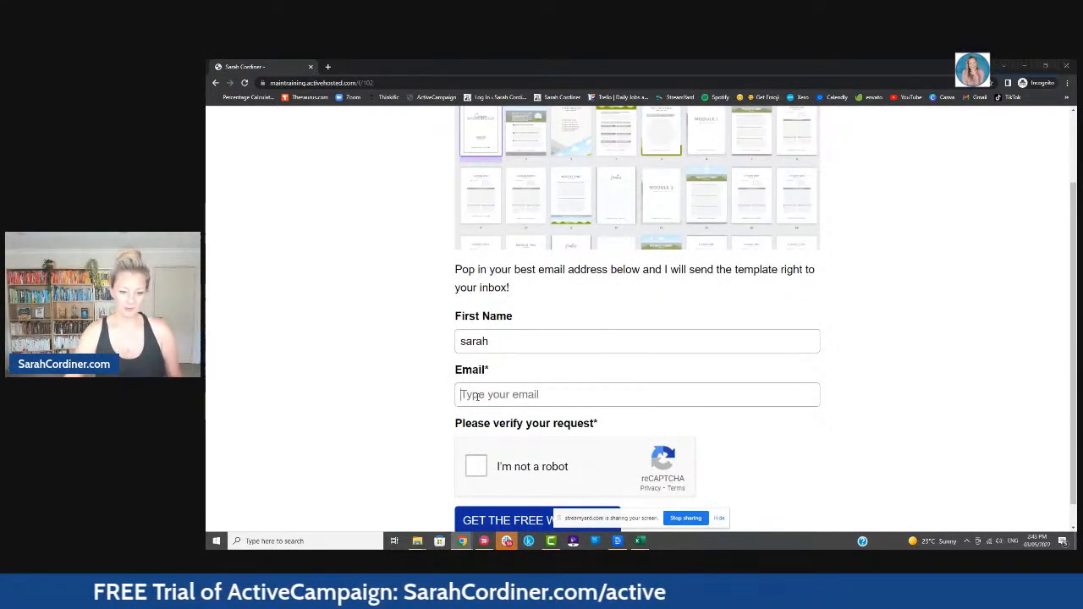
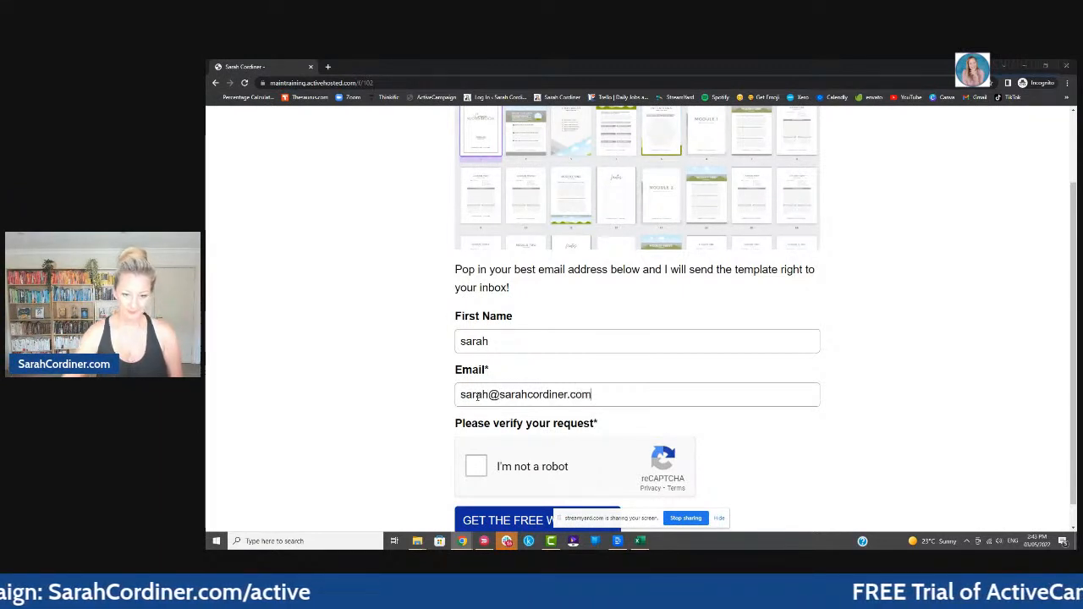
click(475, 466)
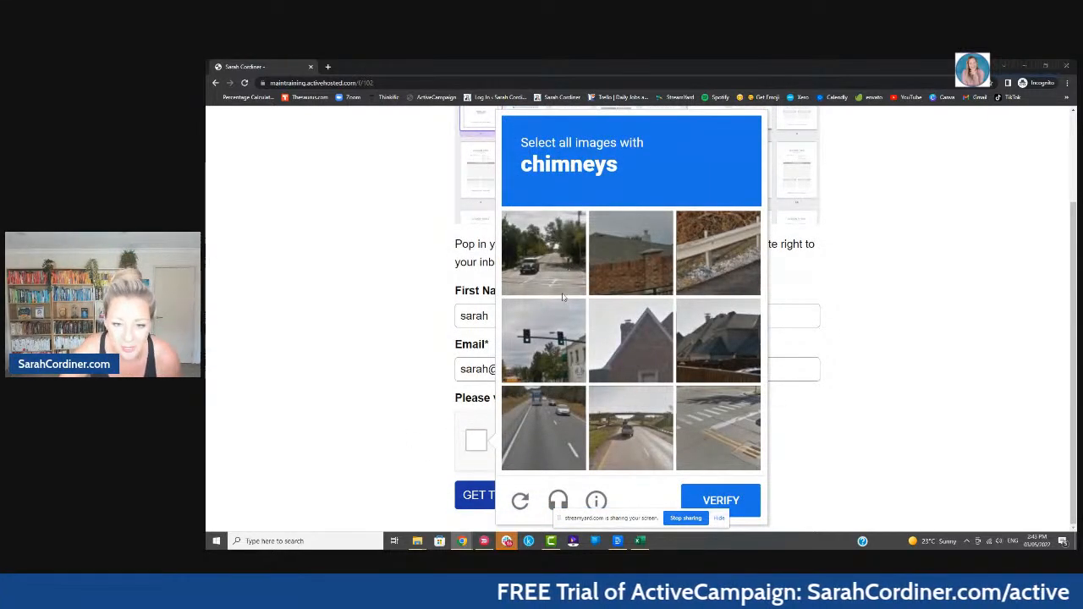
- Pick the three chimney images, verify the captcha, and submit the GET THE FREE WORKBOOK form
click(644, 266)
click(622, 342)
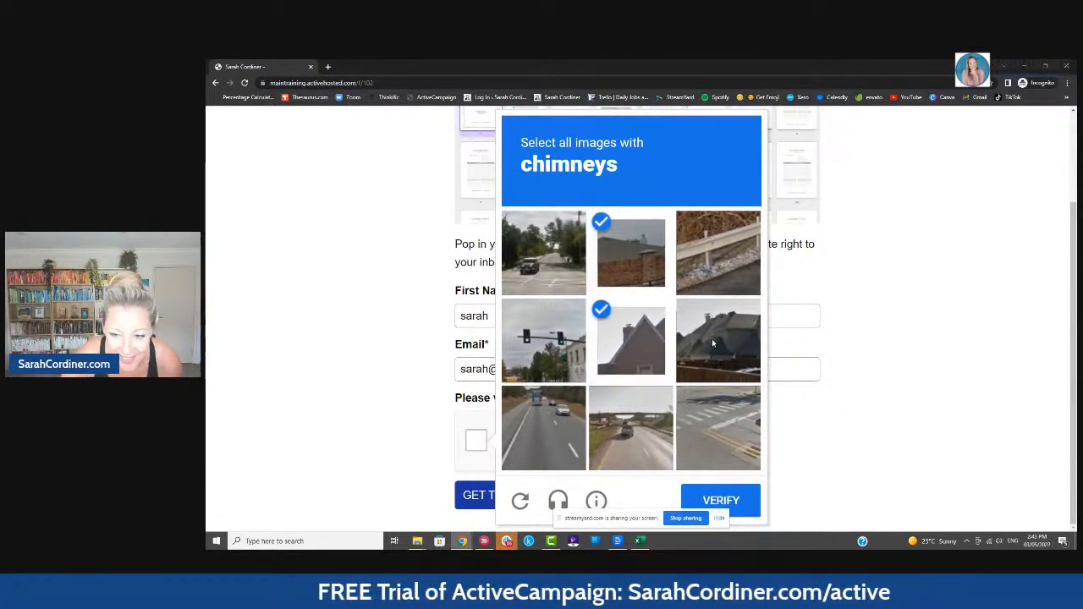
click(712, 339)
click(716, 501)
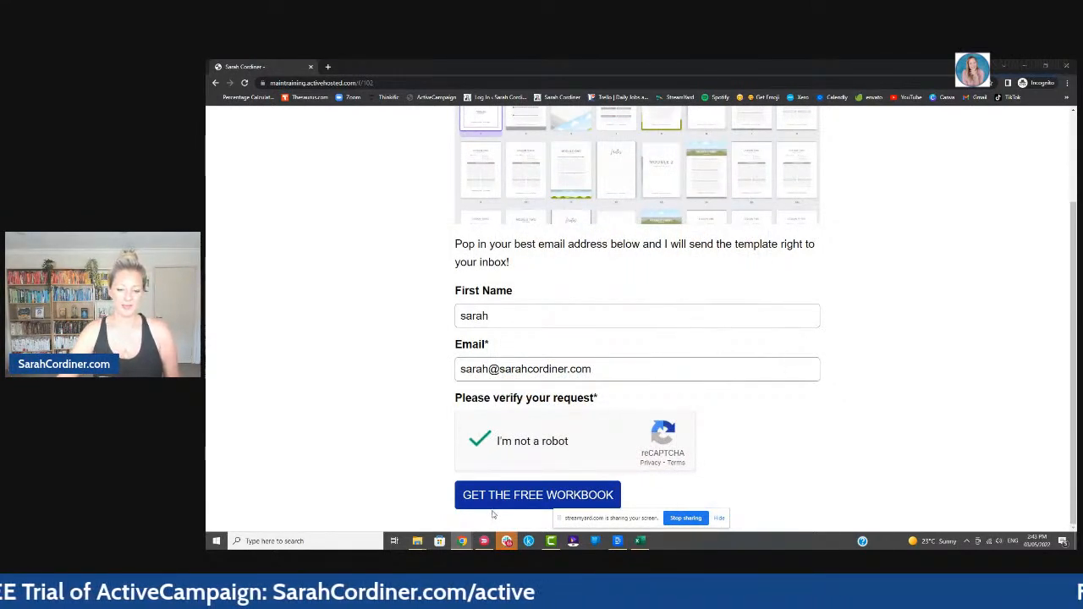
click(523, 495)
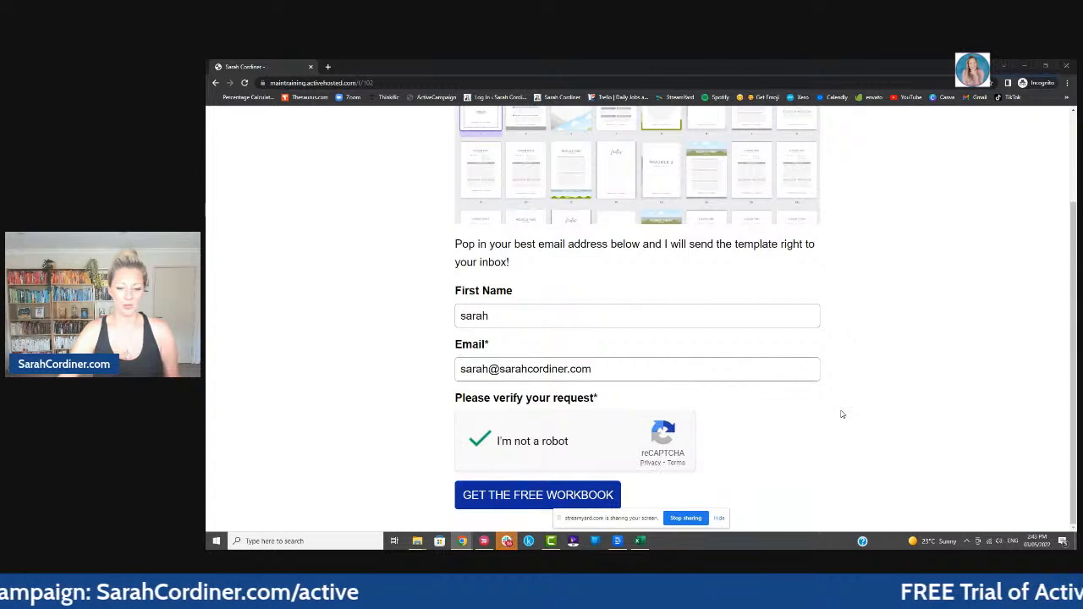